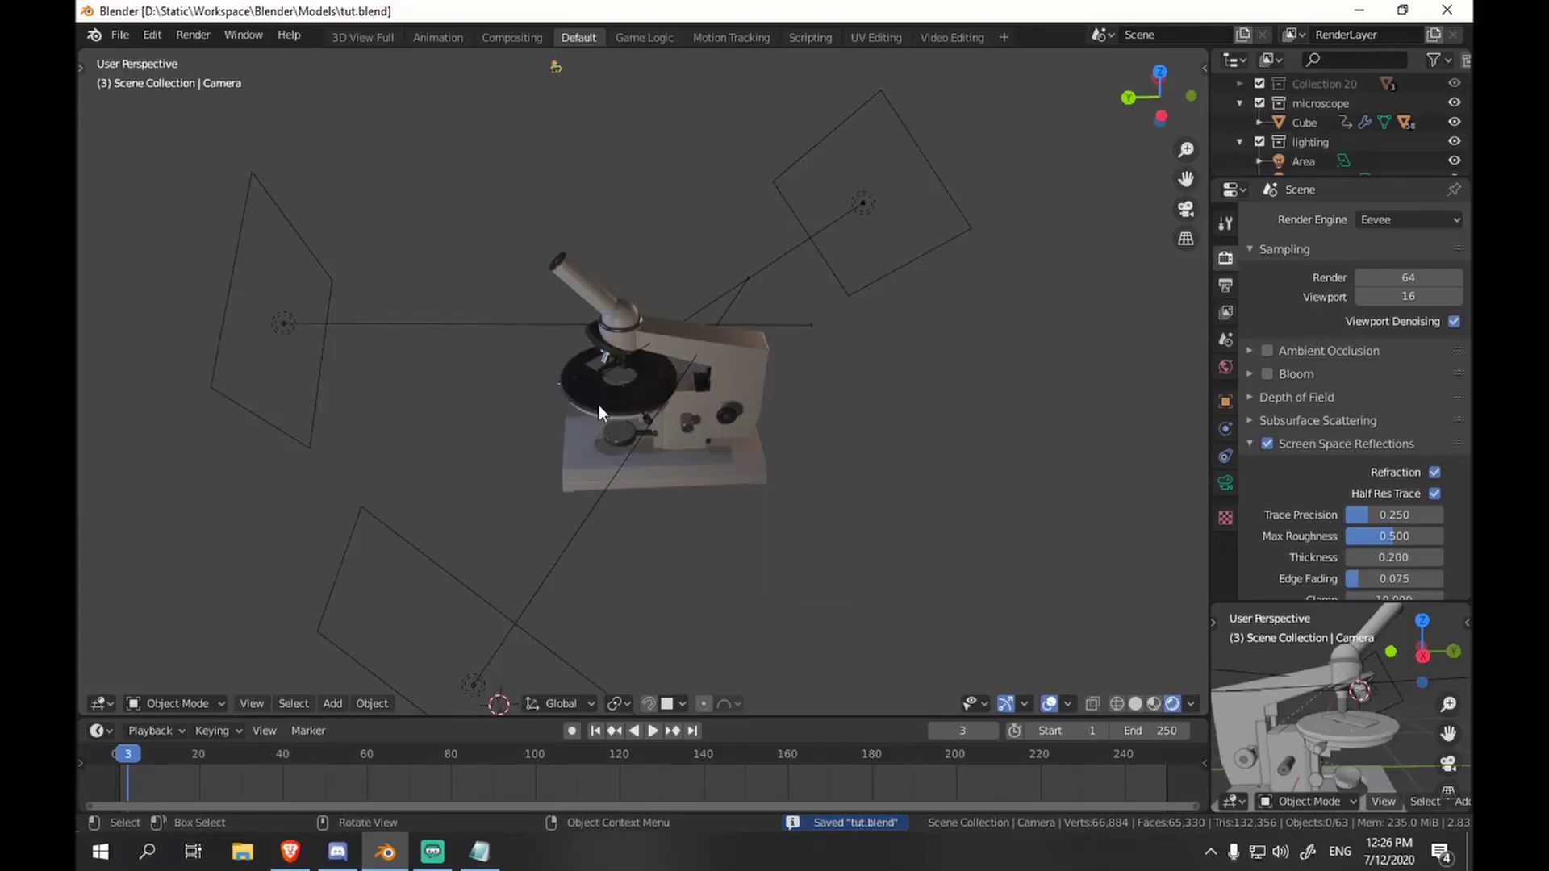
# - Exclude the lighting collection from the scene and select all parts of the microscope
pyautogui.scroll(3, 599, 405)
pyautogui.moveTo(597, 408); pyautogui.dragTo(427, 399, button='middle')
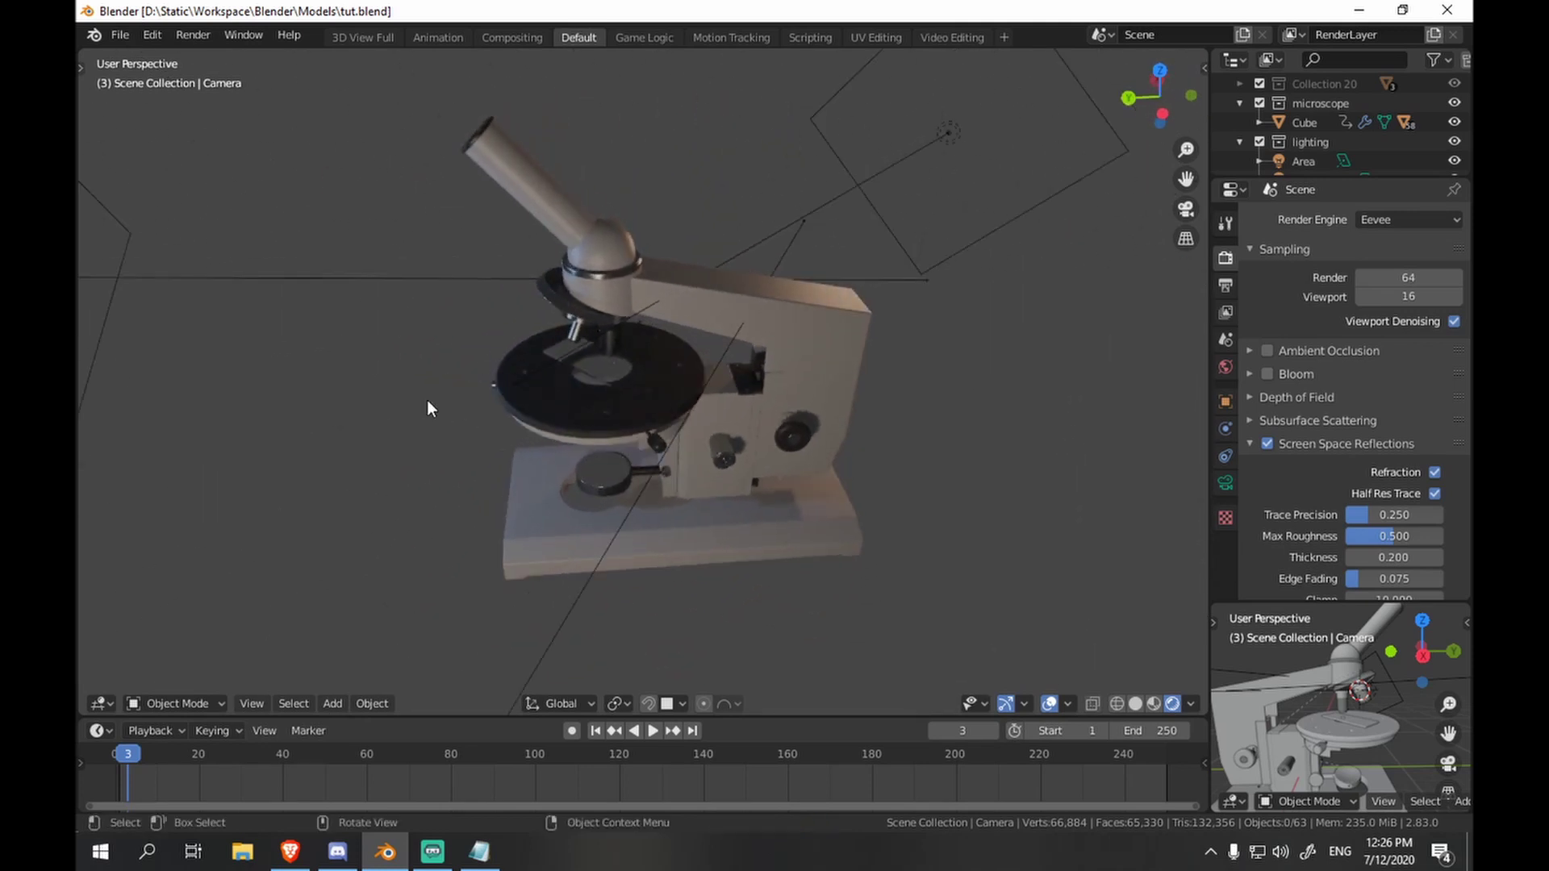
pyautogui.scroll(-6, 436, 401)
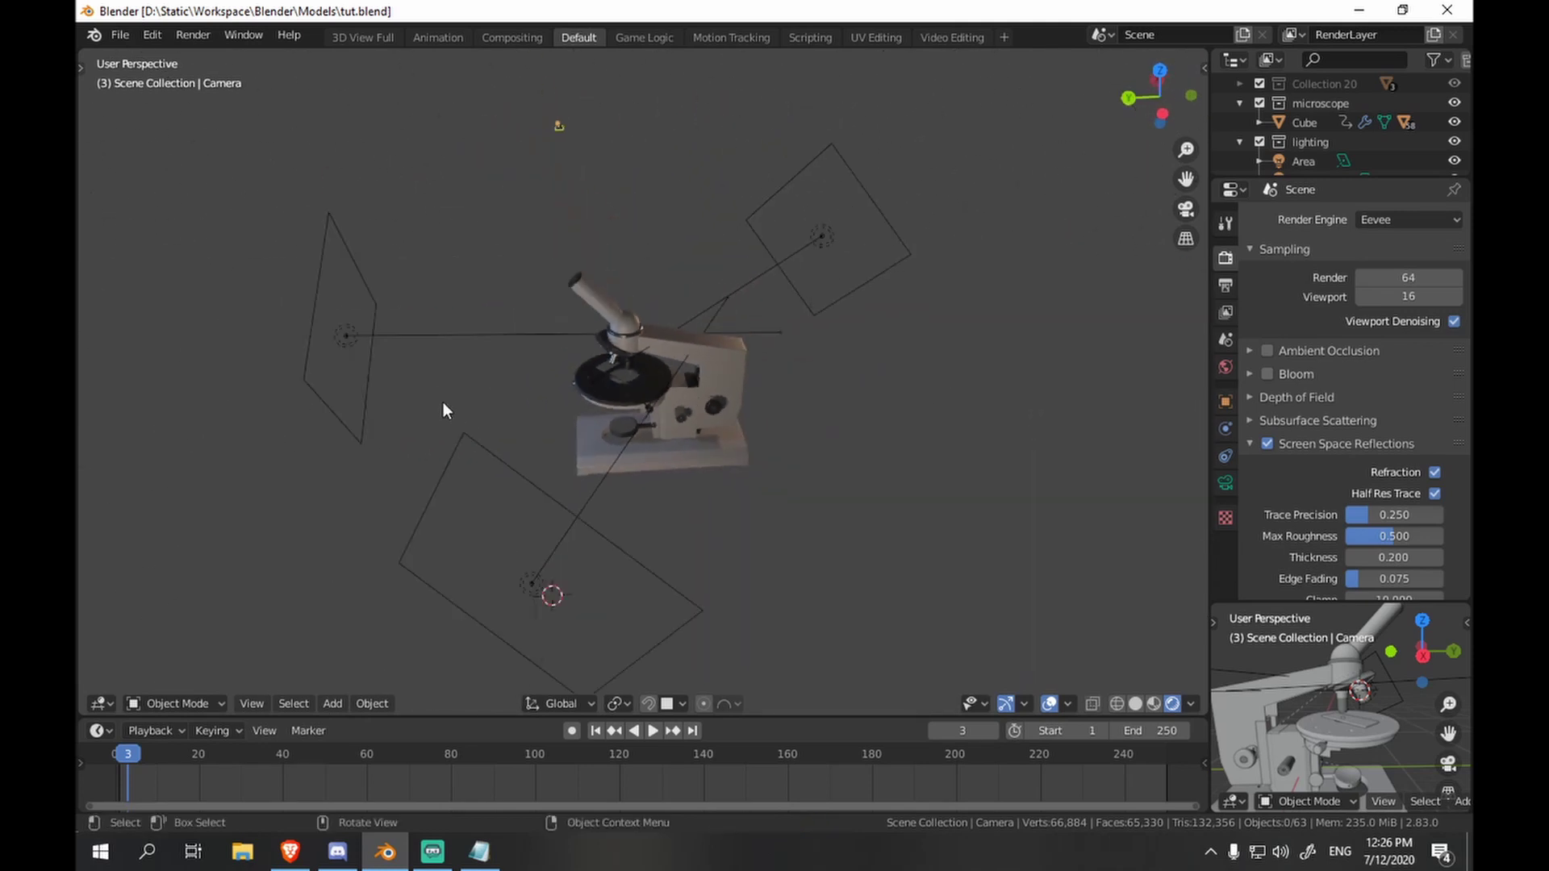
pyautogui.click(1260, 143)
pyautogui.moveTo(746, 275); pyautogui.dragTo(602, 463, button='middle')
pyautogui.moveTo(867, 286); pyautogui.dragTo(510, 484)
pyautogui.moveTo(510, 484); pyautogui.dragTo(692, 415, button='middle')
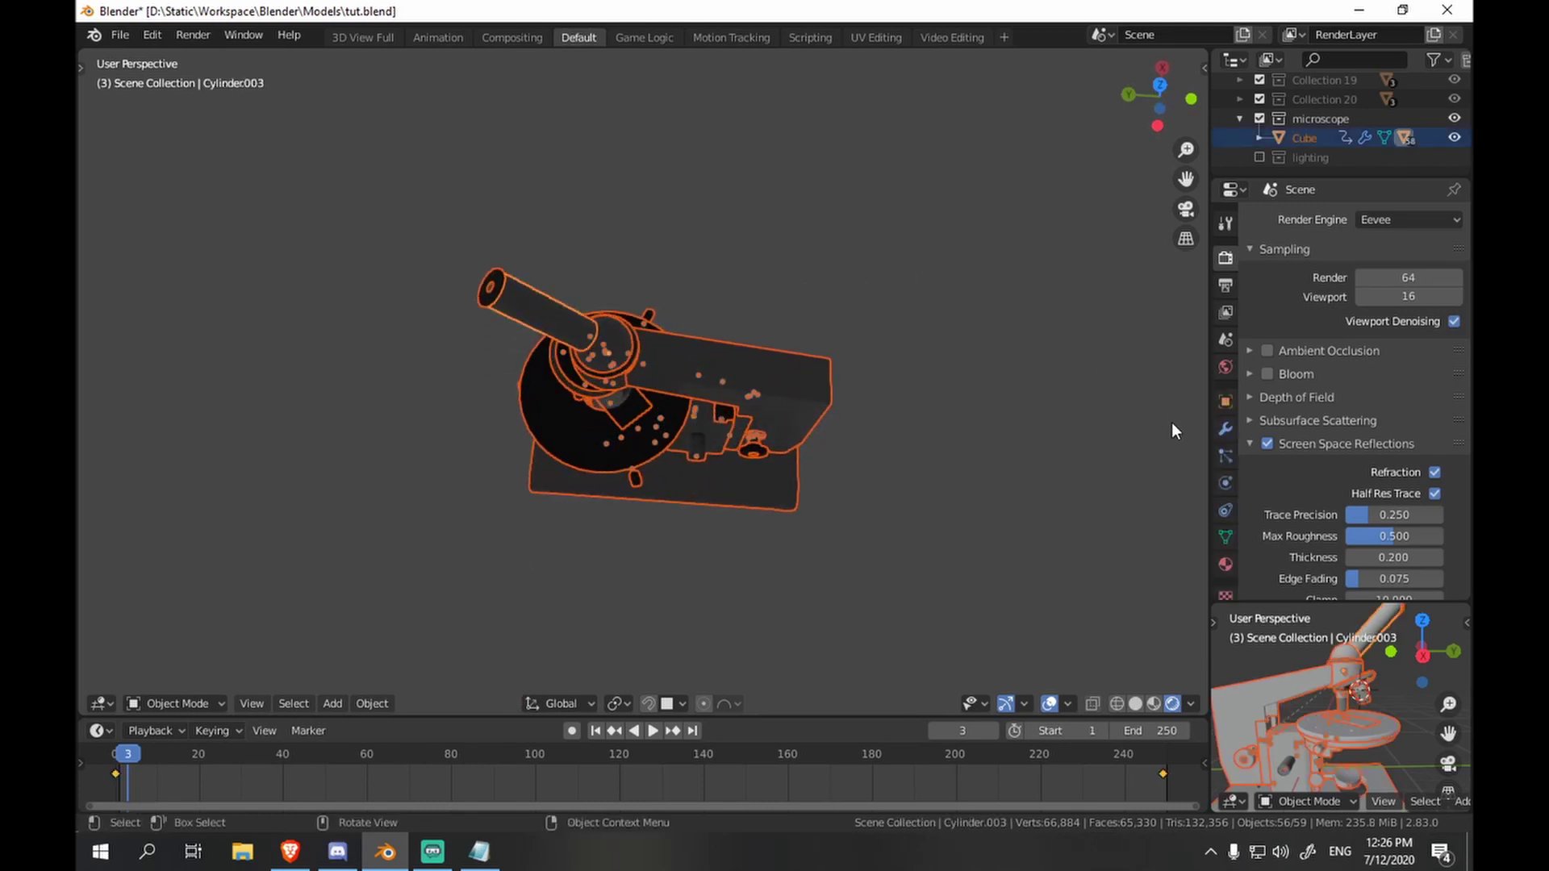
# - Replace the active part's material with a new one named invisible and link that material to all selected microscope parts
pyautogui.click(1225, 429)
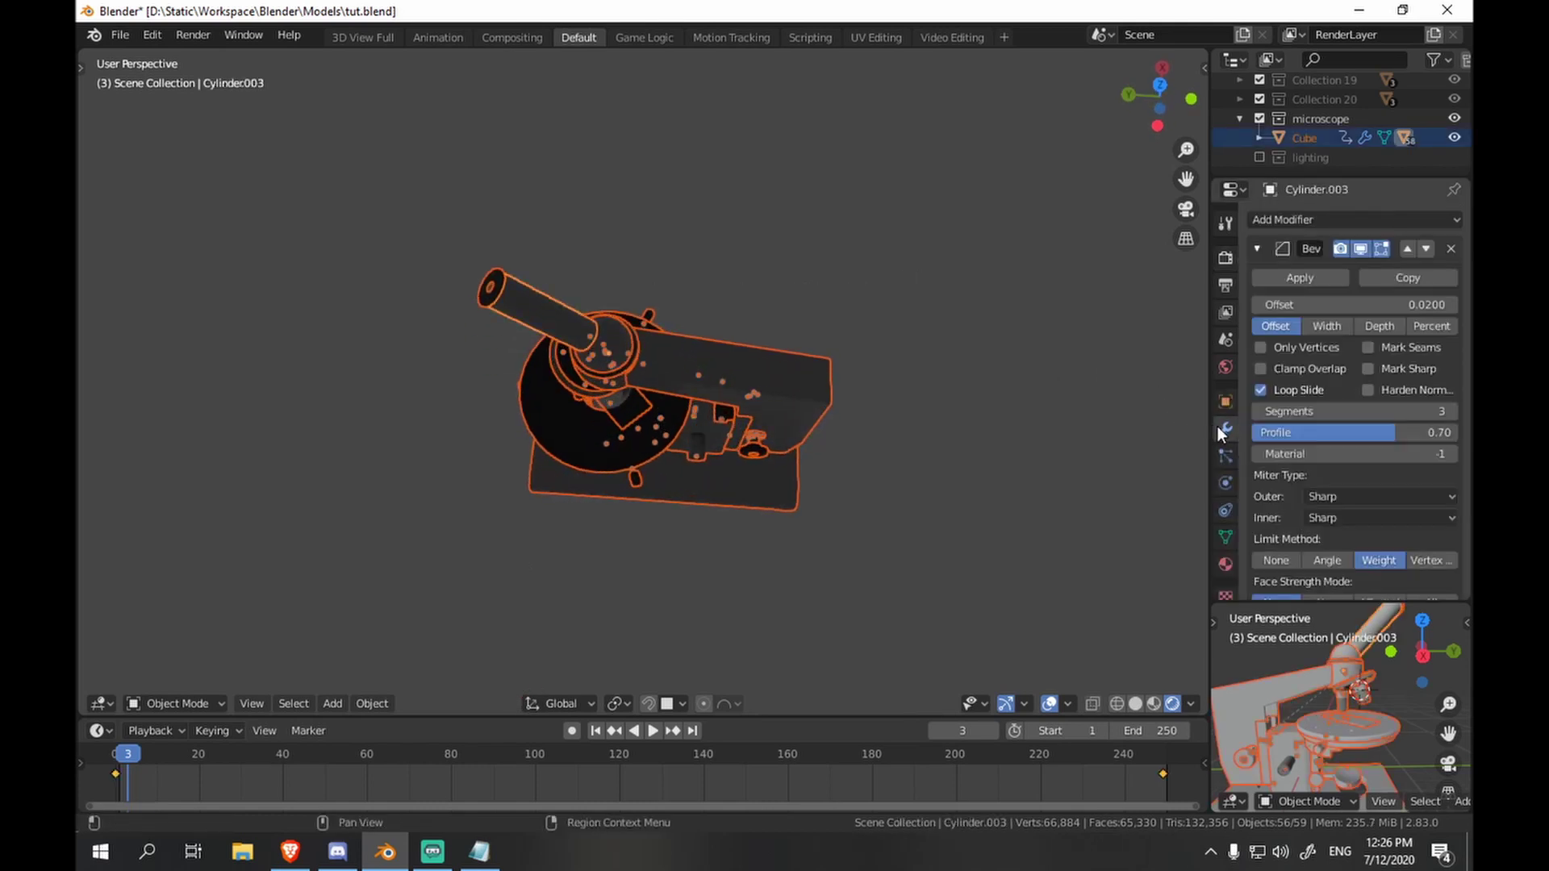
pyautogui.click(1222, 562)
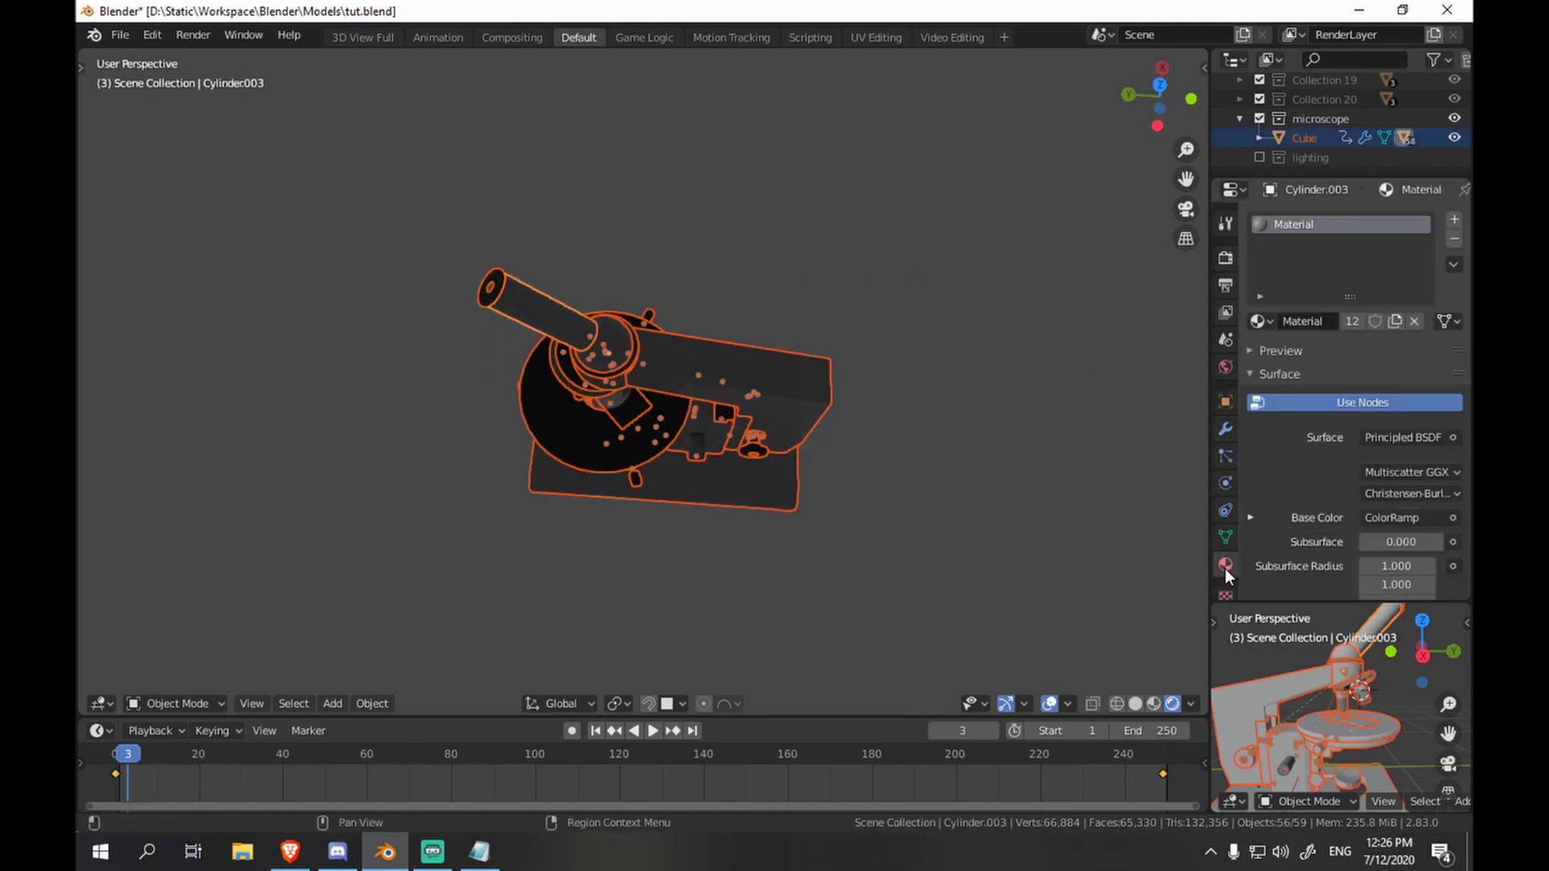
pyautogui.click(1455, 241)
pyautogui.click(1456, 220)
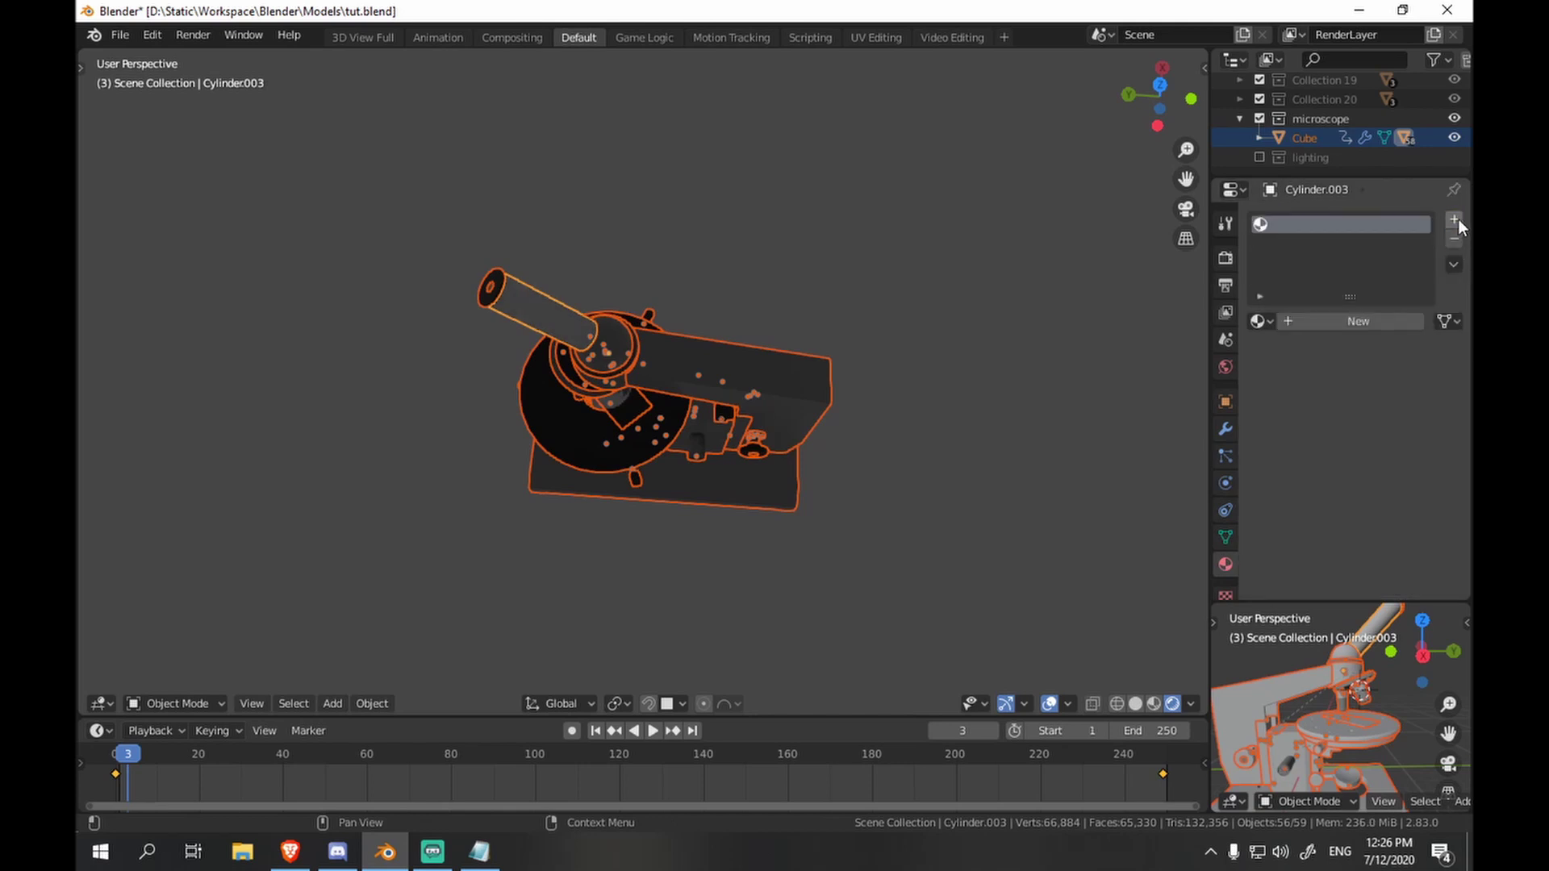
pyautogui.click(1333, 322)
pyautogui.doubleClick(1359, 225)
pyautogui.write('invisi')
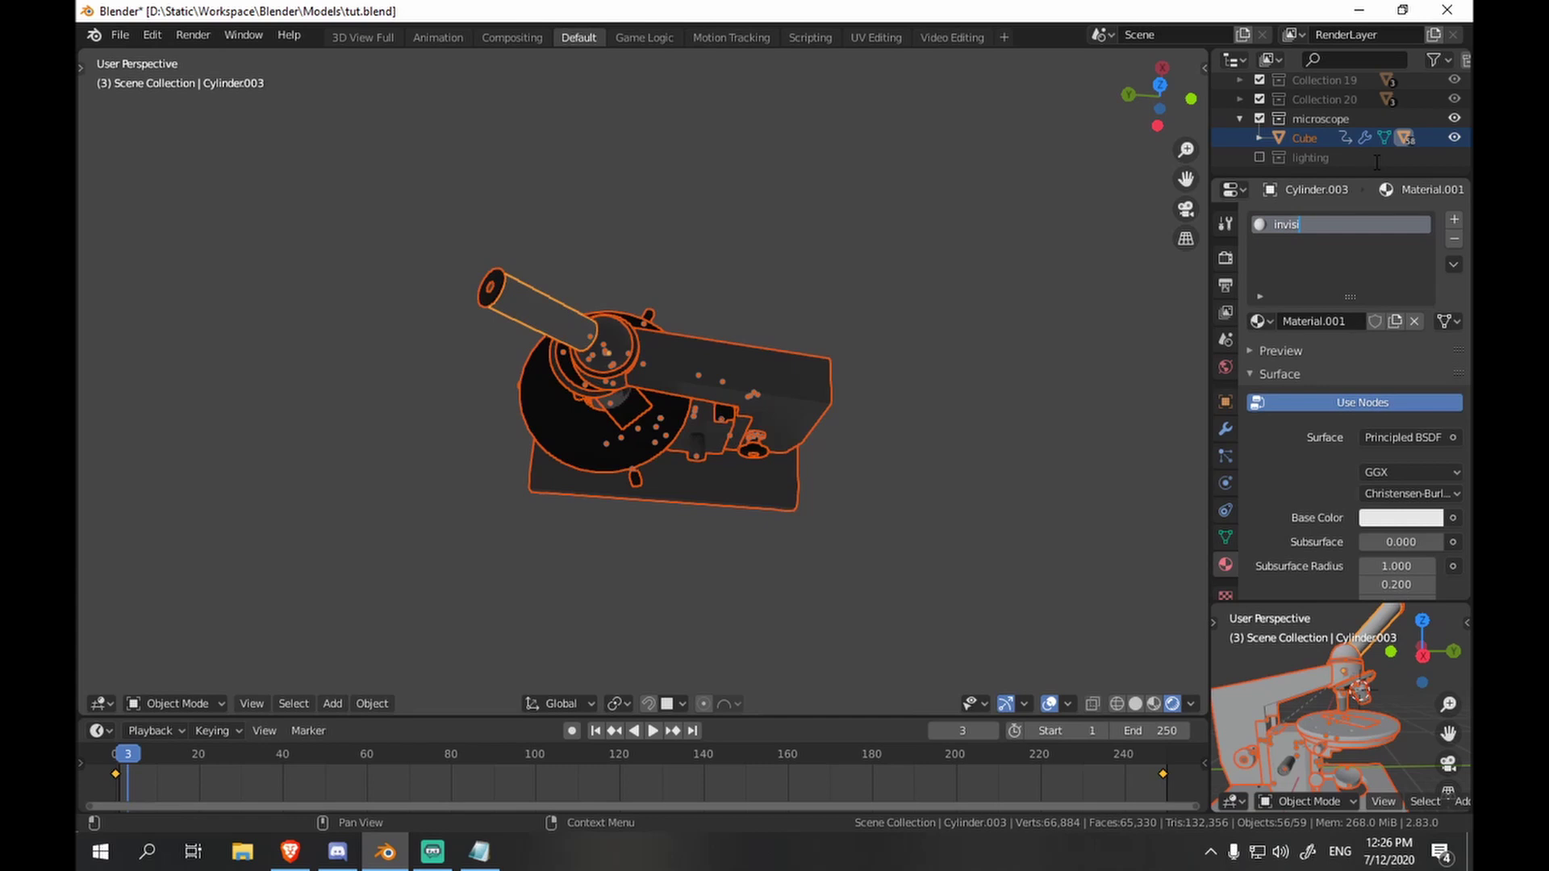
pyautogui.write('ble')
pyautogui.press('Return')
pyautogui.hotkey('ctrl', 'l')
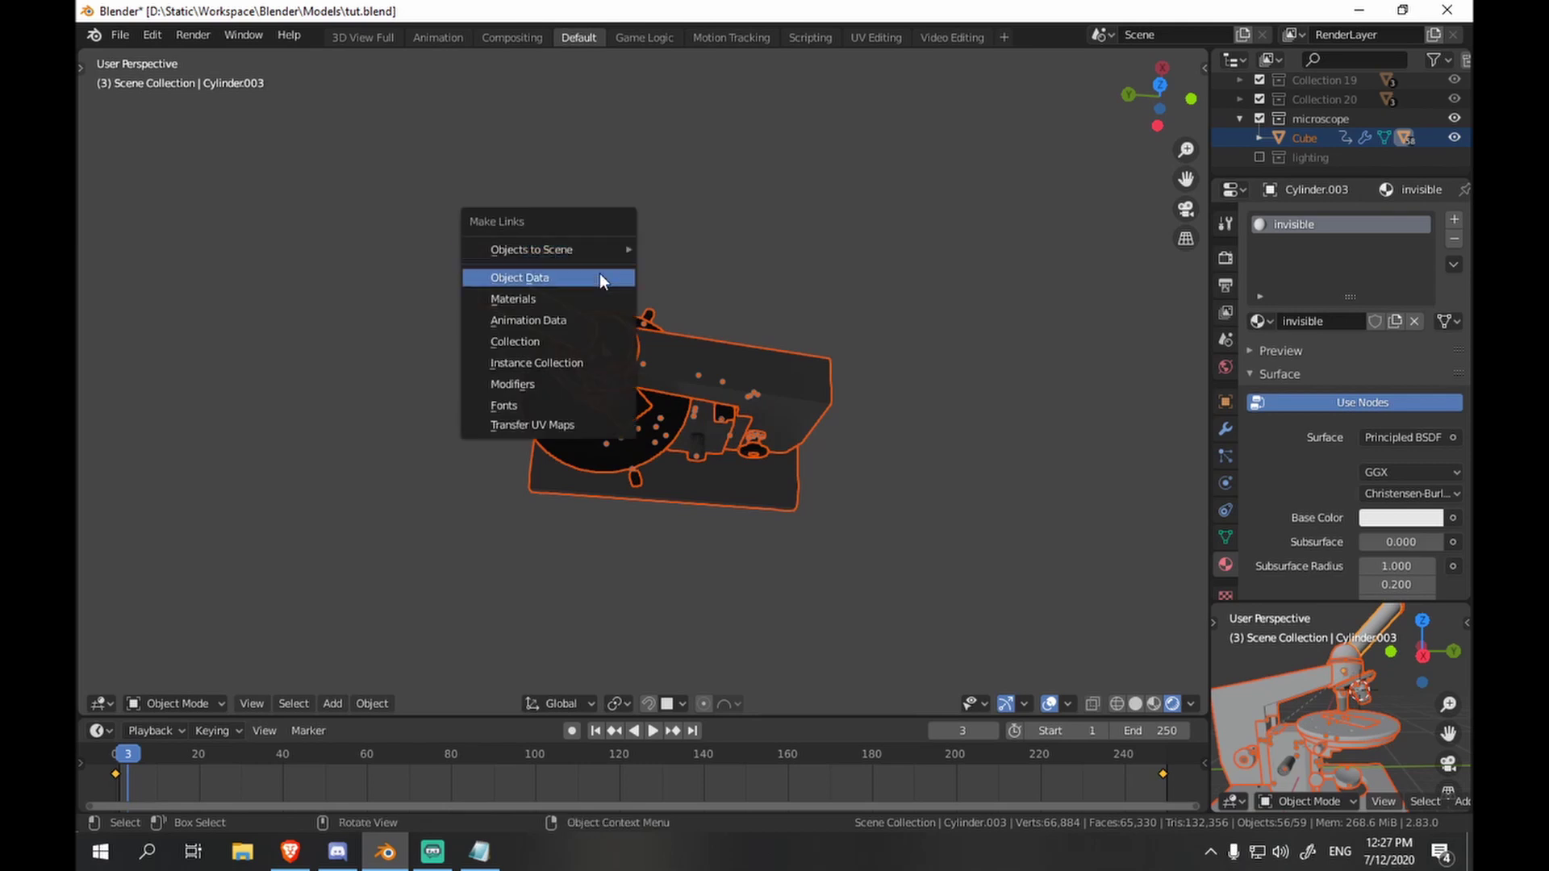
pyautogui.click(593, 297)
# - Remove the leftover extra material slots from the focus block, mirror and other multi-material parts so only invisible is used
pyautogui.scroll(3, 728, 475)
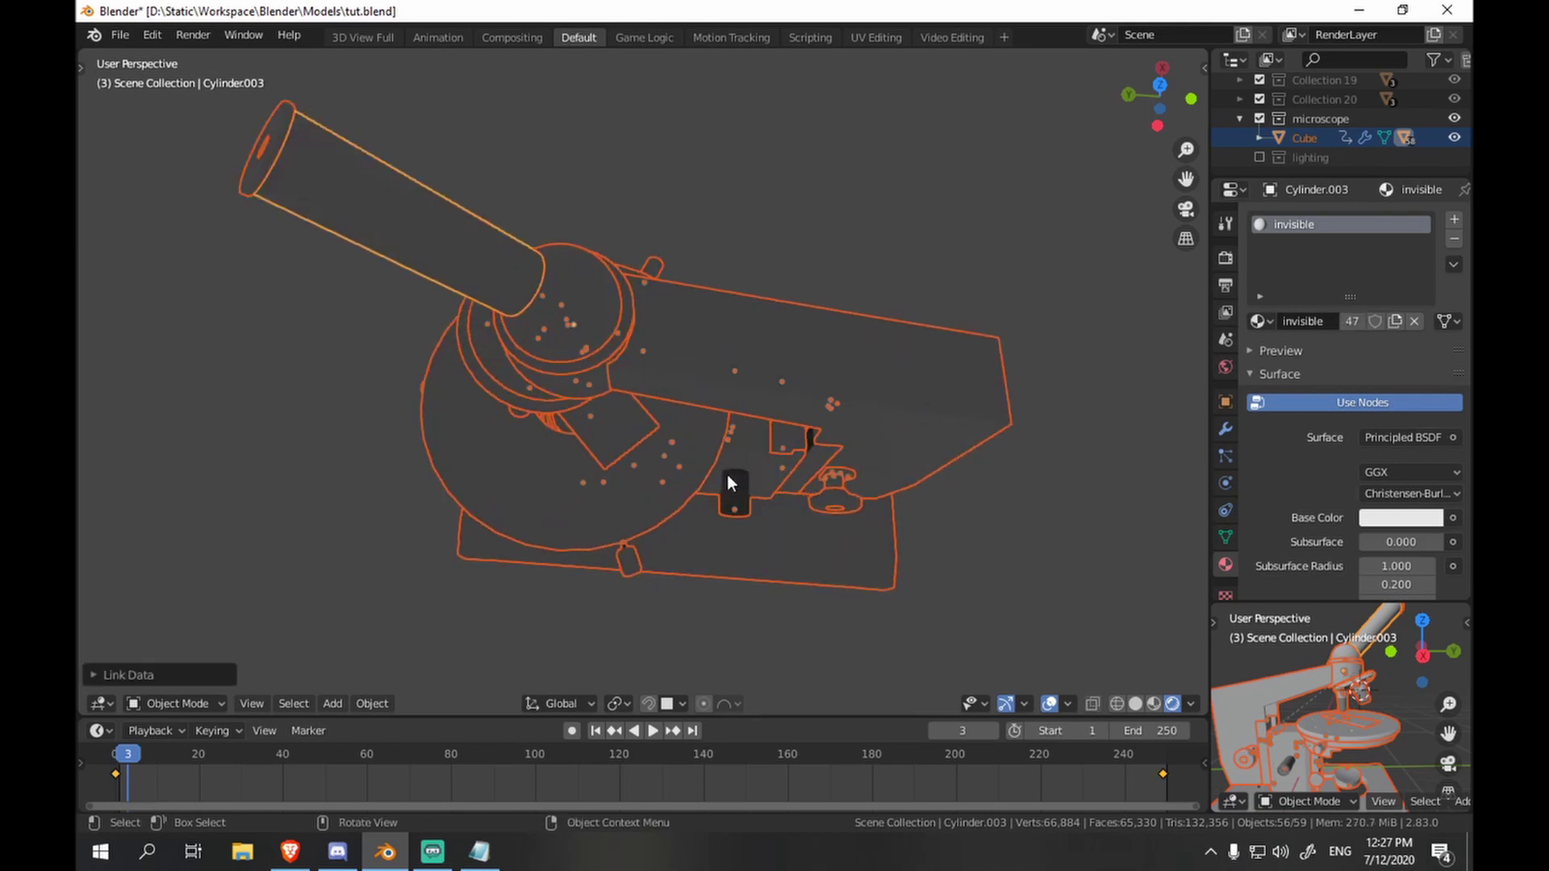
pyautogui.moveTo(728, 474); pyautogui.dragTo(714, 379, button='middle')
pyautogui.scroll(3, 752, 410)
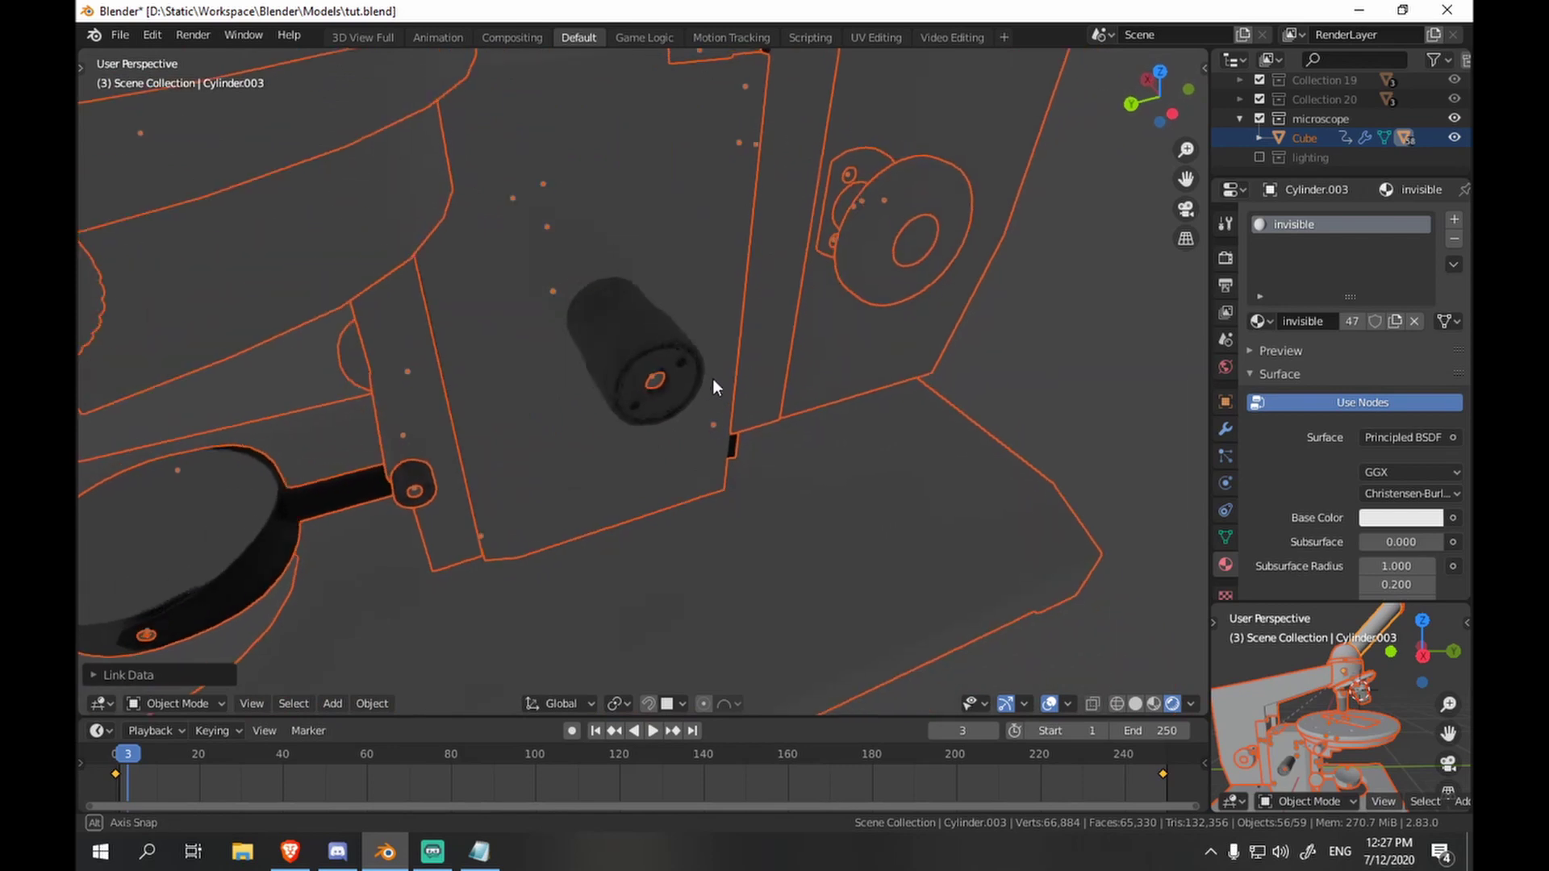
pyautogui.click(639, 342)
pyautogui.scroll(-4, 642, 342)
pyautogui.moveTo(643, 342); pyautogui.dragTo(726, 315, button='middle')
pyautogui.scroll(3, 726, 314)
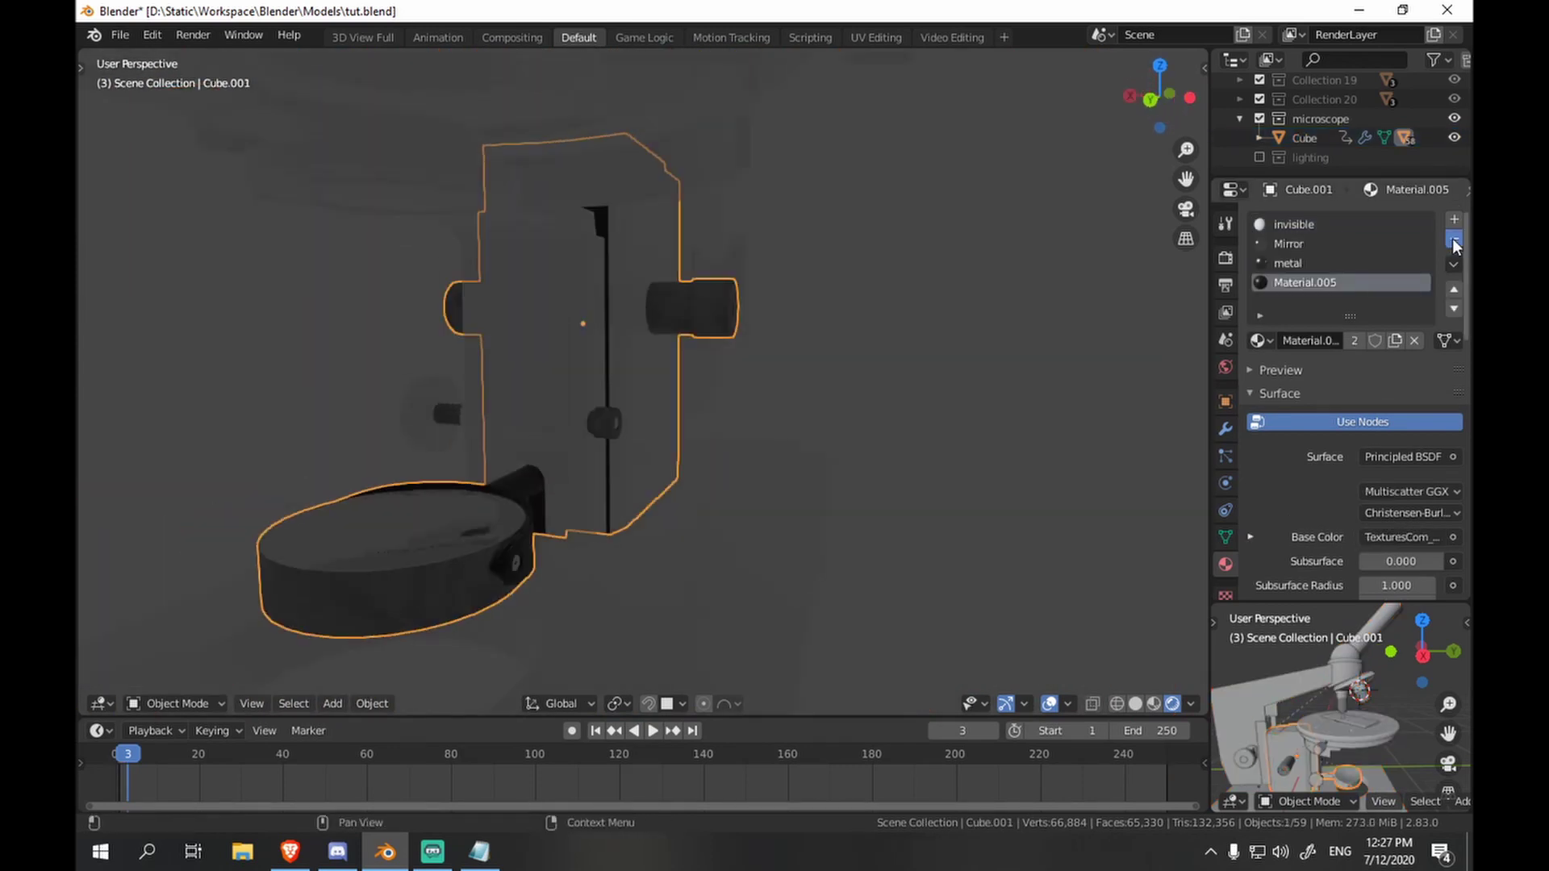
pyautogui.click(1456, 240)
pyautogui.click(1054, 381)
pyautogui.click(311, 488)
pyautogui.click(1455, 240)
pyautogui.click(433, 622)
pyautogui.scroll(-5, 777, 426)
pyautogui.click(777, 426)
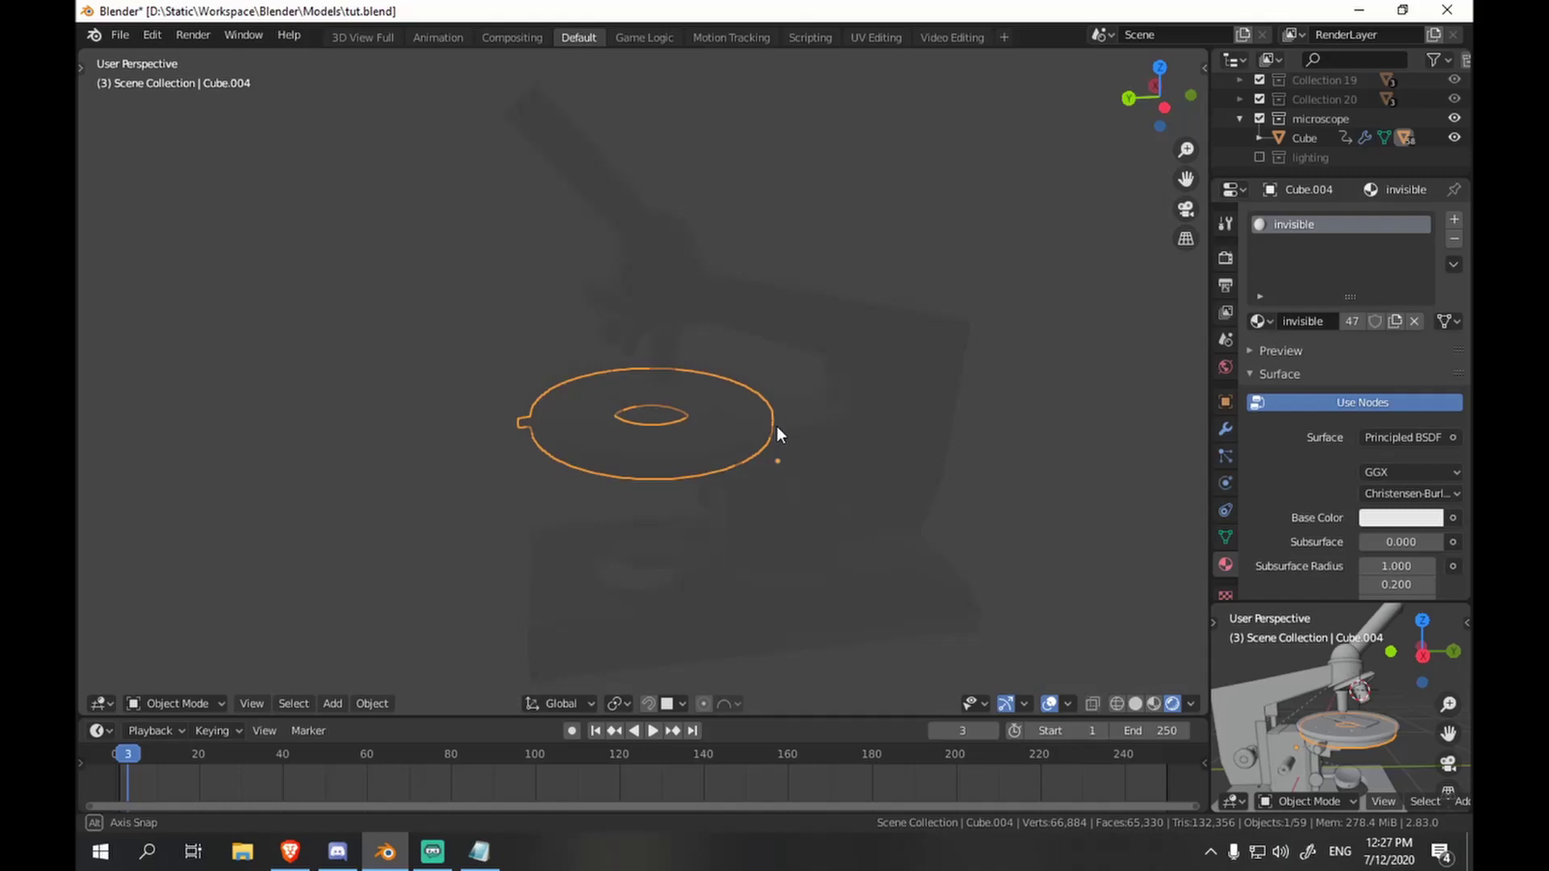
# - In the Shading workspace, add a plane, re-enable the lighting collection and scale the plane up into a large floor
pyautogui.moveTo(777, 426)
pyautogui.mouseDown(button='middle')
pyautogui.moveTo(1040, 502)
pyautogui.moveTo(1184, 453)
pyautogui.moveTo(923, 410)
pyautogui.moveTo(952, 432)
pyautogui.moveTo(1021, 437)
pyautogui.mouseUp(button='middle')
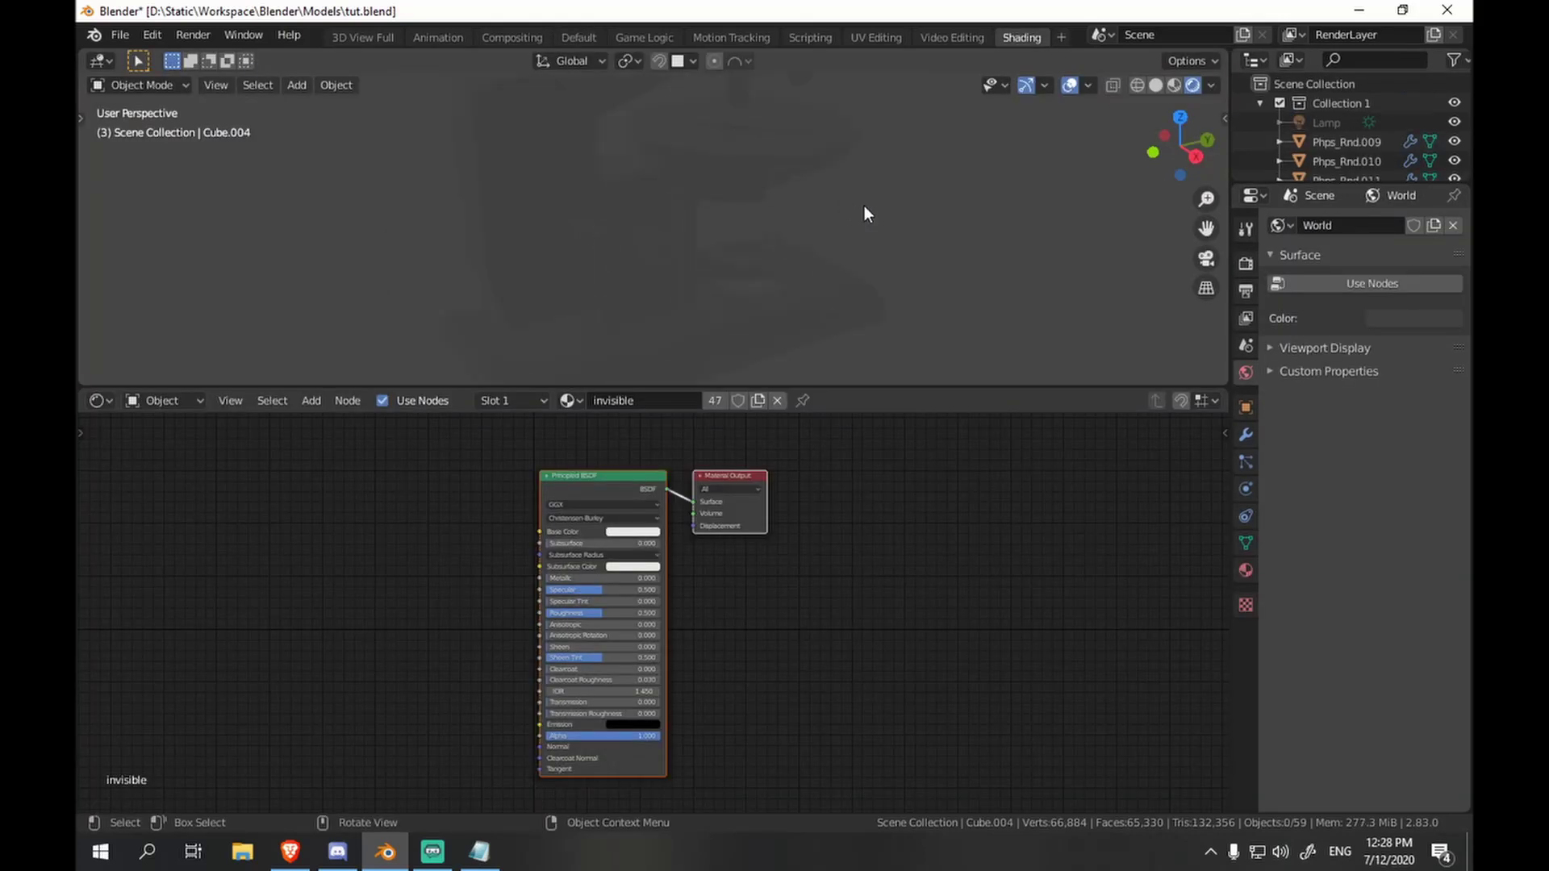
pyautogui.moveTo(864, 213); pyautogui.dragTo(667, 239, button='middle')
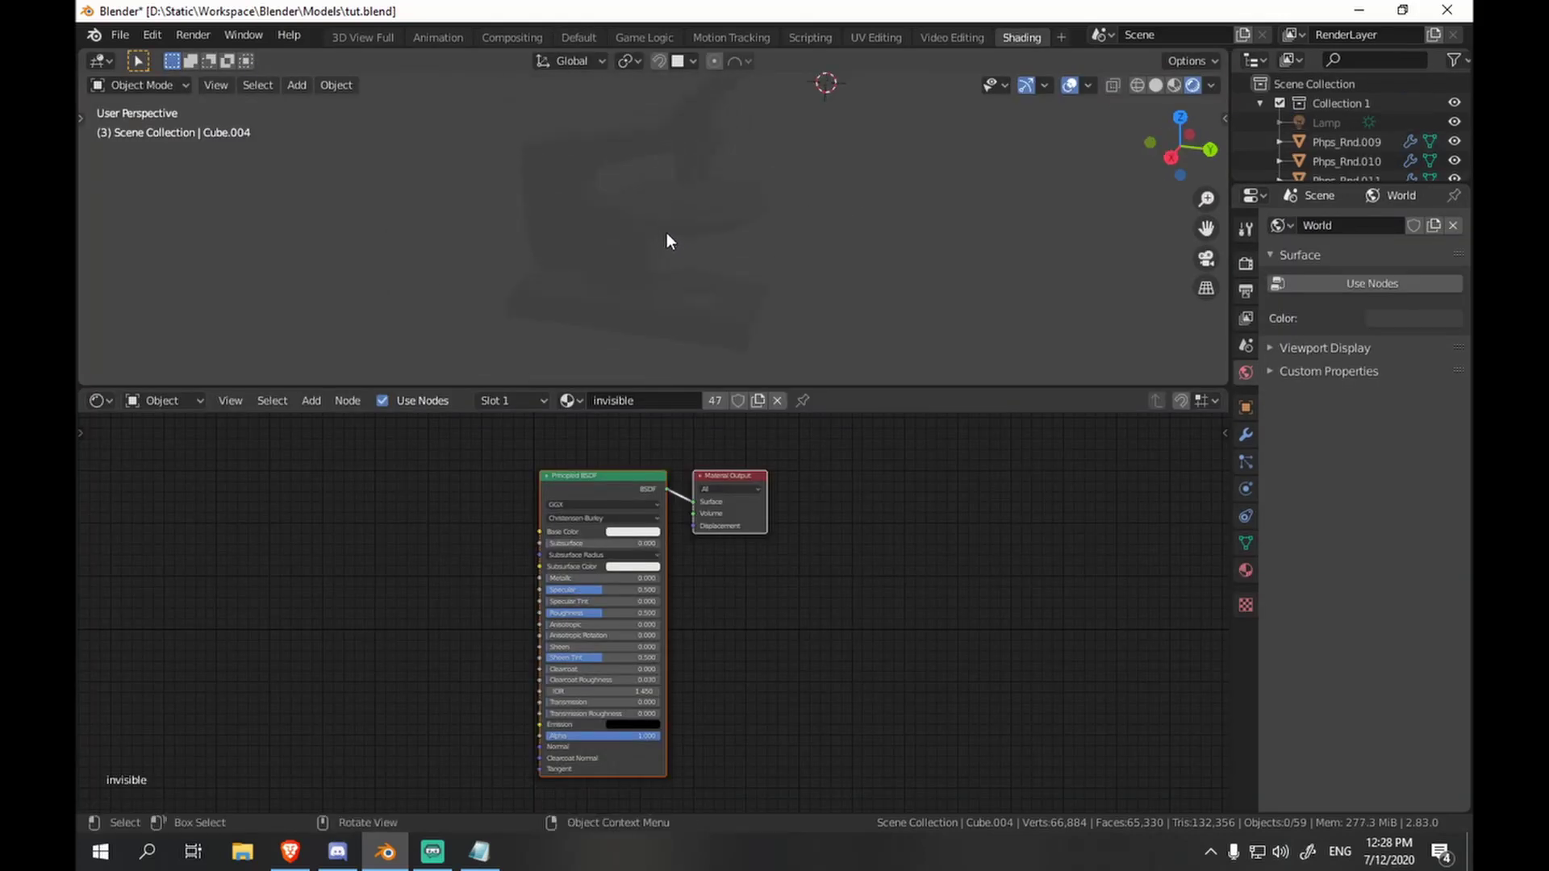
pyautogui.hotkey('shift', 'a')
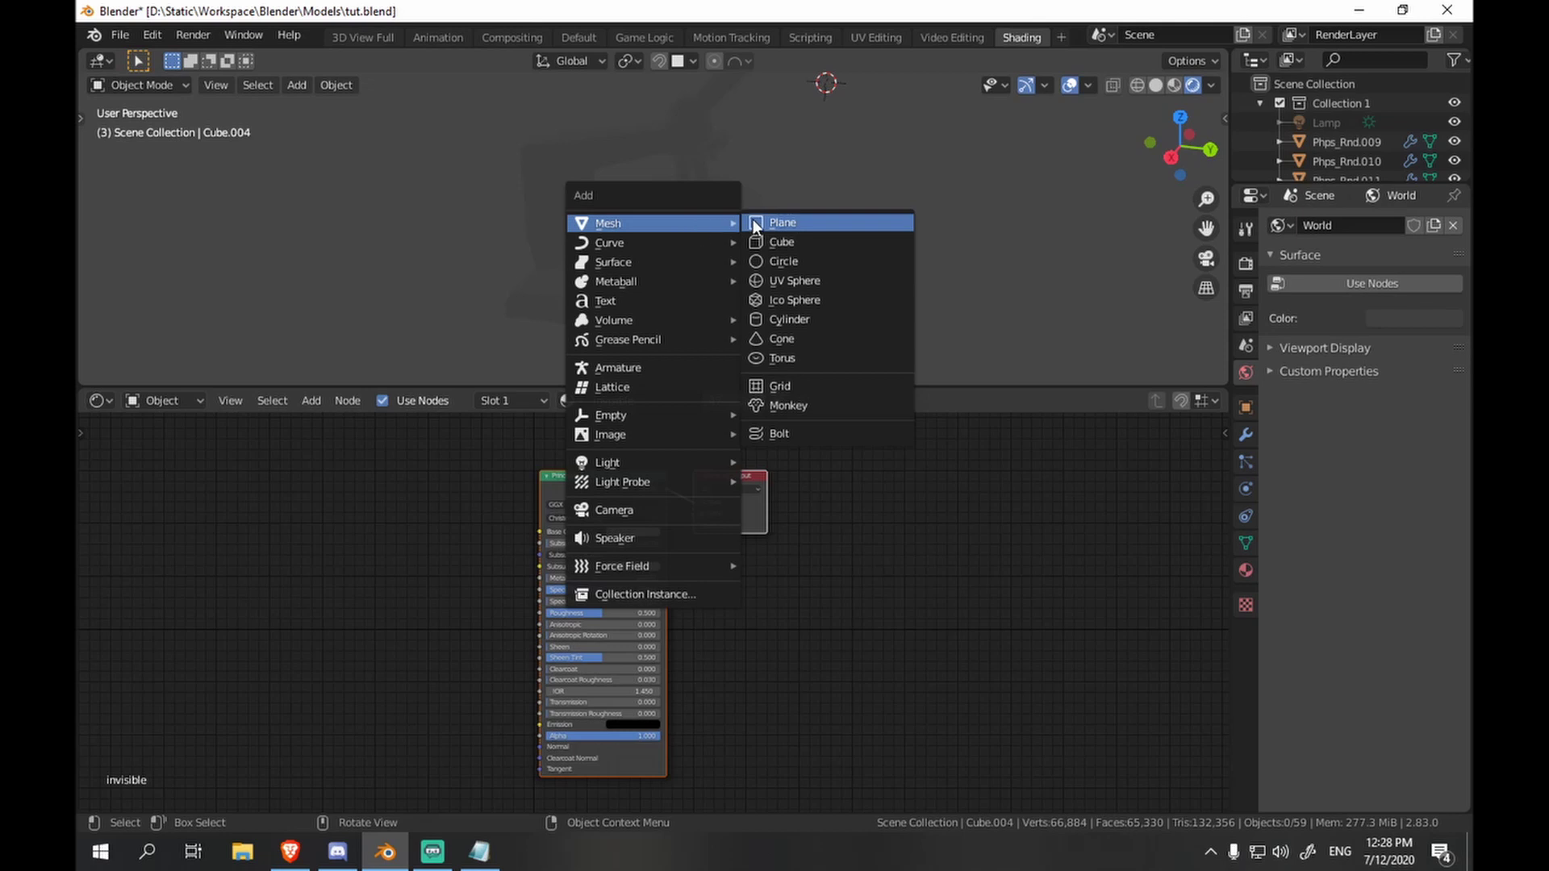
pyautogui.click(753, 219)
pyautogui.scroll(-5, 1291, 149)
pyautogui.scroll(-5, 1293, 153)
pyautogui.click(1279, 144)
pyautogui.press('s')
pyautogui.click(922, 289)
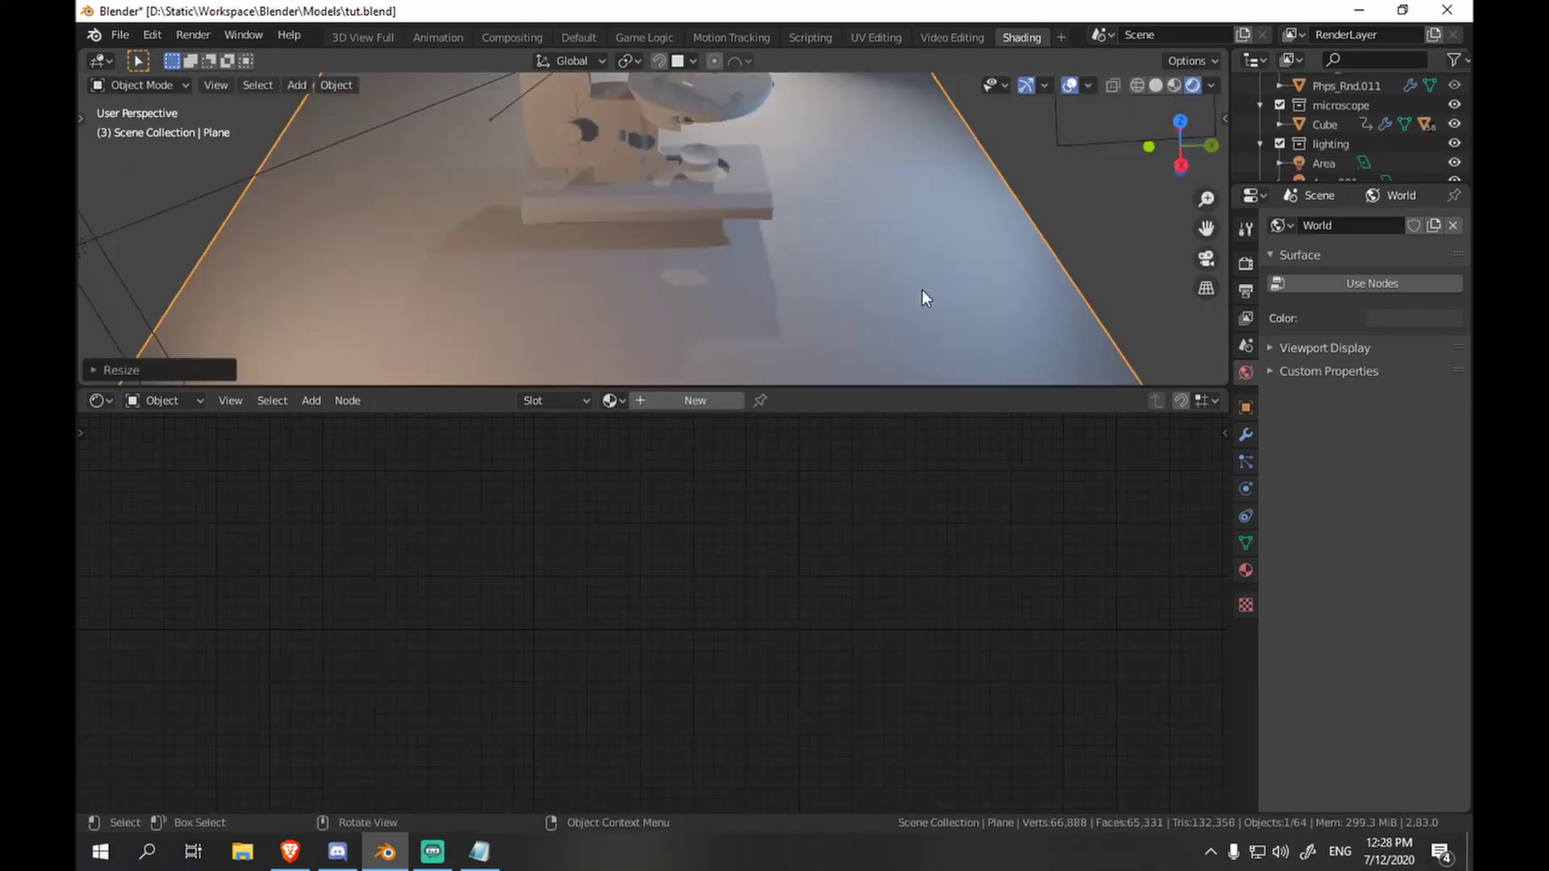
# - Move the floor plane along the Z axis so it sits beneath the microscope's base
pyautogui.moveTo(922, 289); pyautogui.dragTo(695, 244, button='middle')
pyautogui.press('g')
pyautogui.press('z')
pyautogui.click(701, 242)
# - Switch the render engine to Cycles and delete the Principled BSDF node from the invisible material
pyautogui.click(1246, 229)
pyautogui.click(1246, 263)
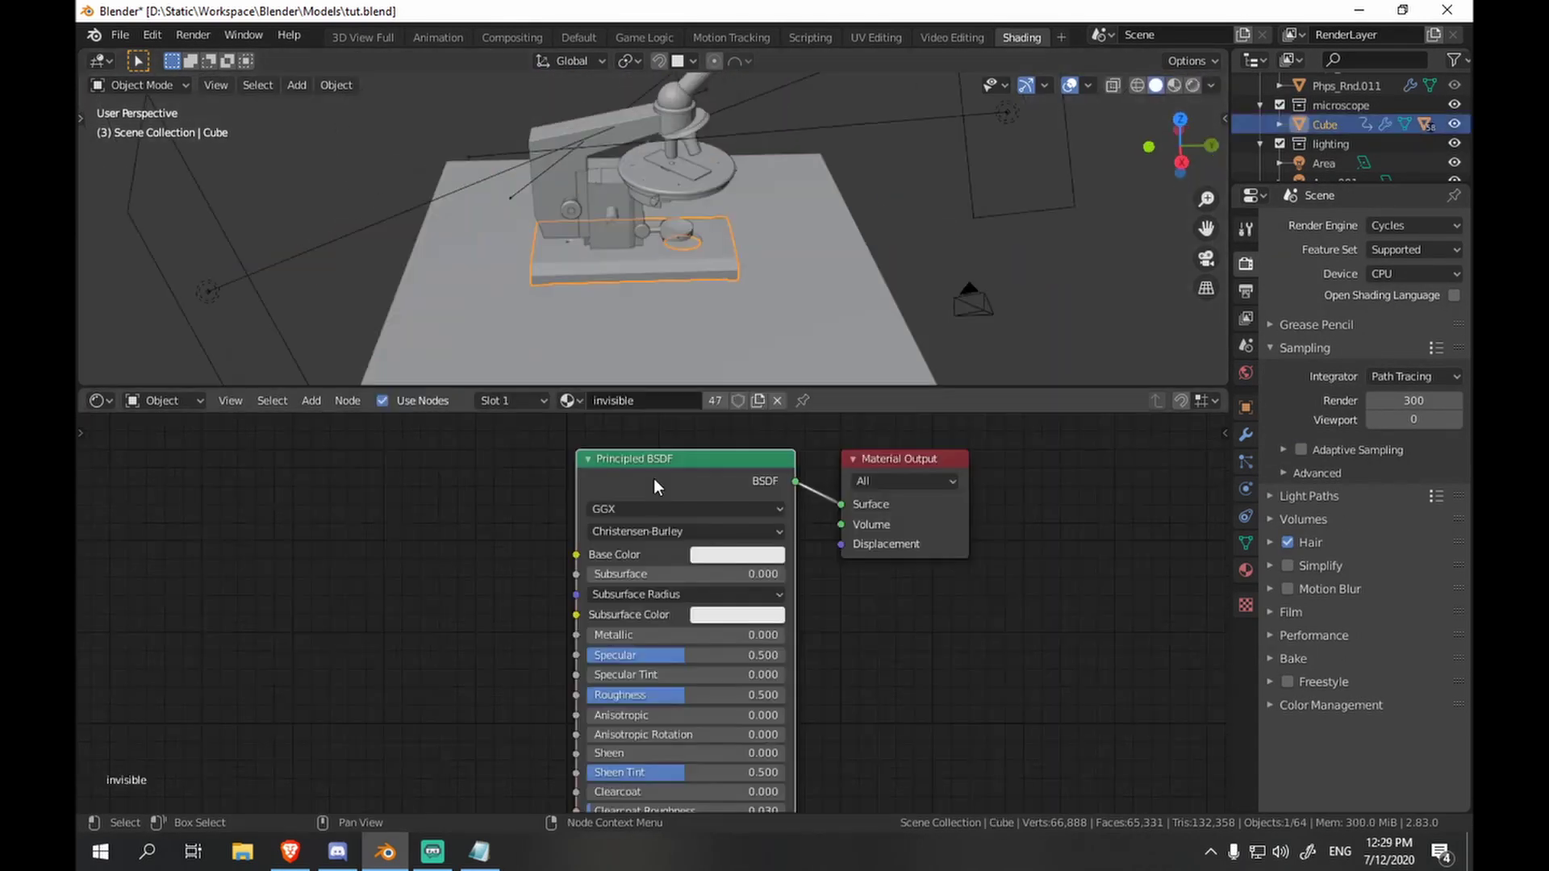
pyautogui.moveTo(654, 477); pyautogui.dragTo(622, 500)
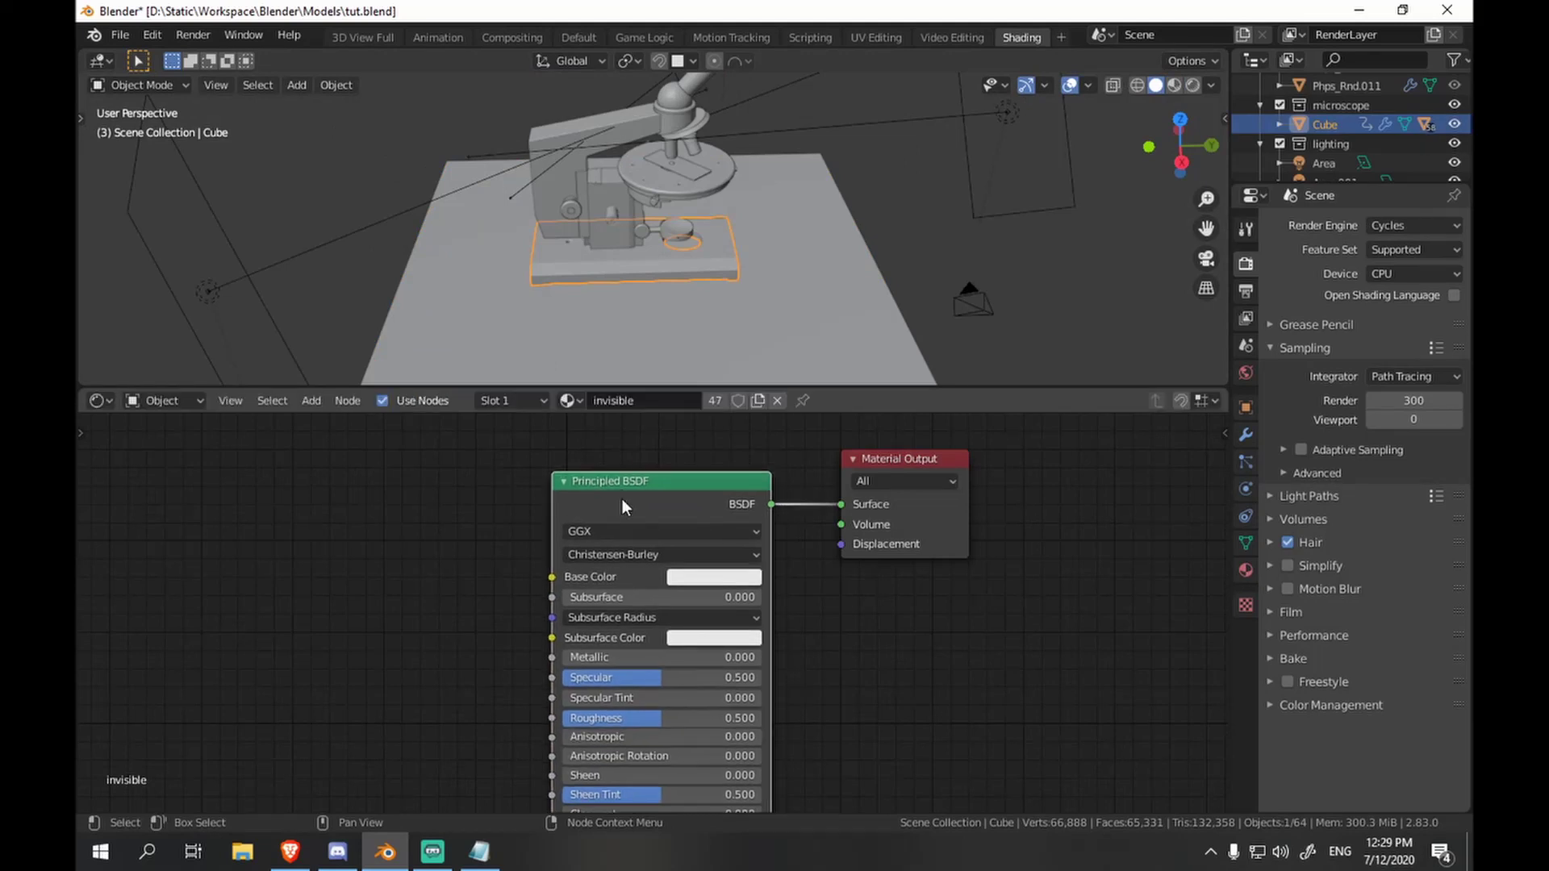
pyautogui.press('x')
# - Add a Mix Shader node and a Transparent BSDF node to the invisible material
pyautogui.hotkey('shift', 'a')
pyautogui.moveTo(622, 568)
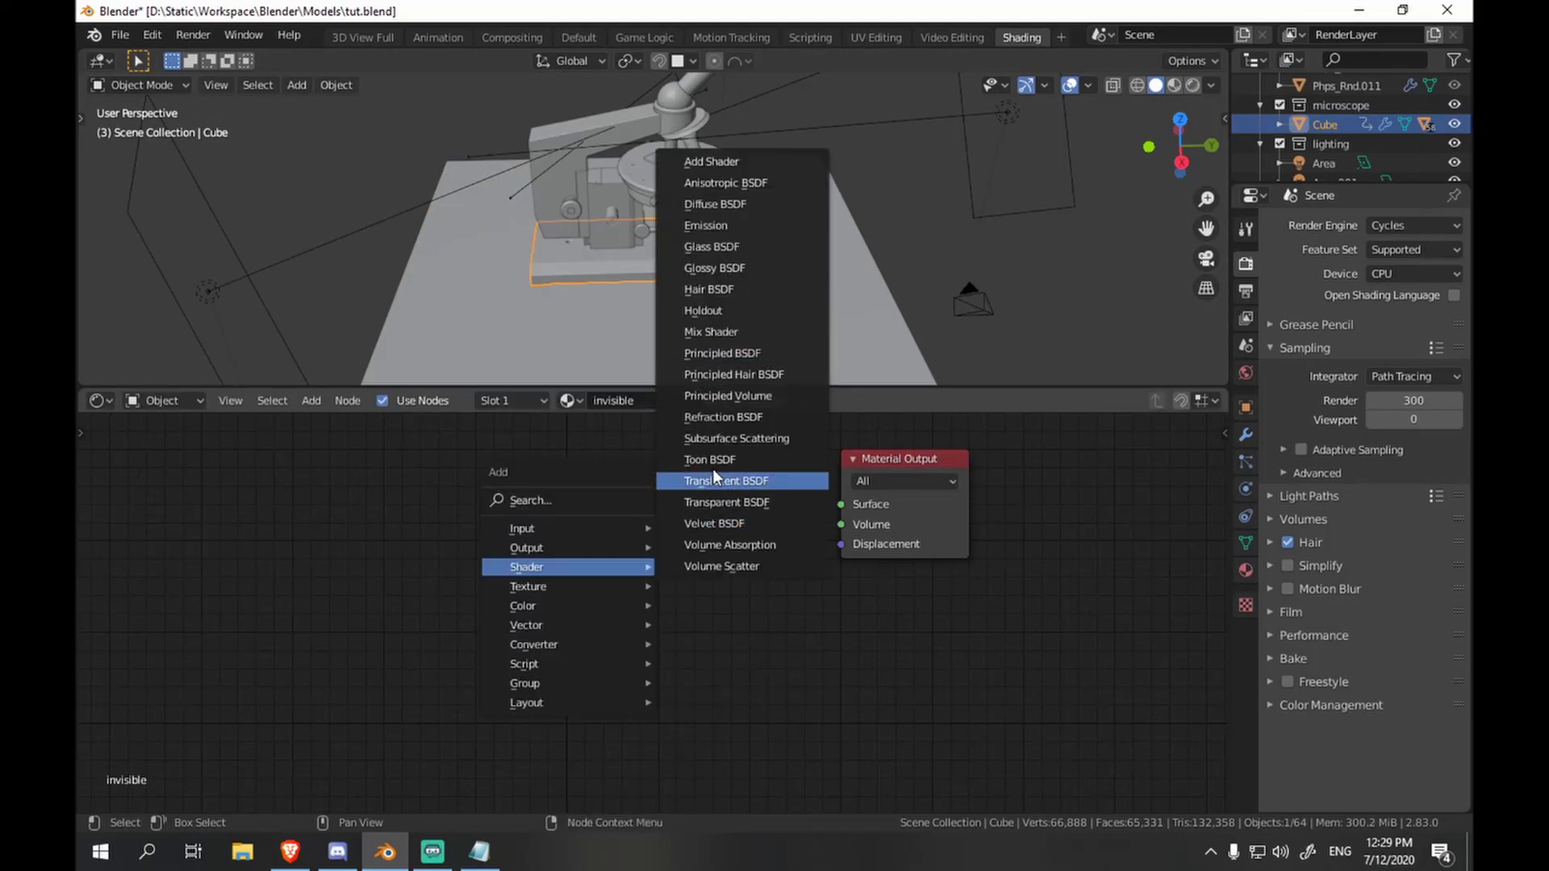
pyautogui.click(714, 331)
pyautogui.click(645, 482)
pyautogui.hotkey('shift', 'a')
pyautogui.moveTo(484, 511)
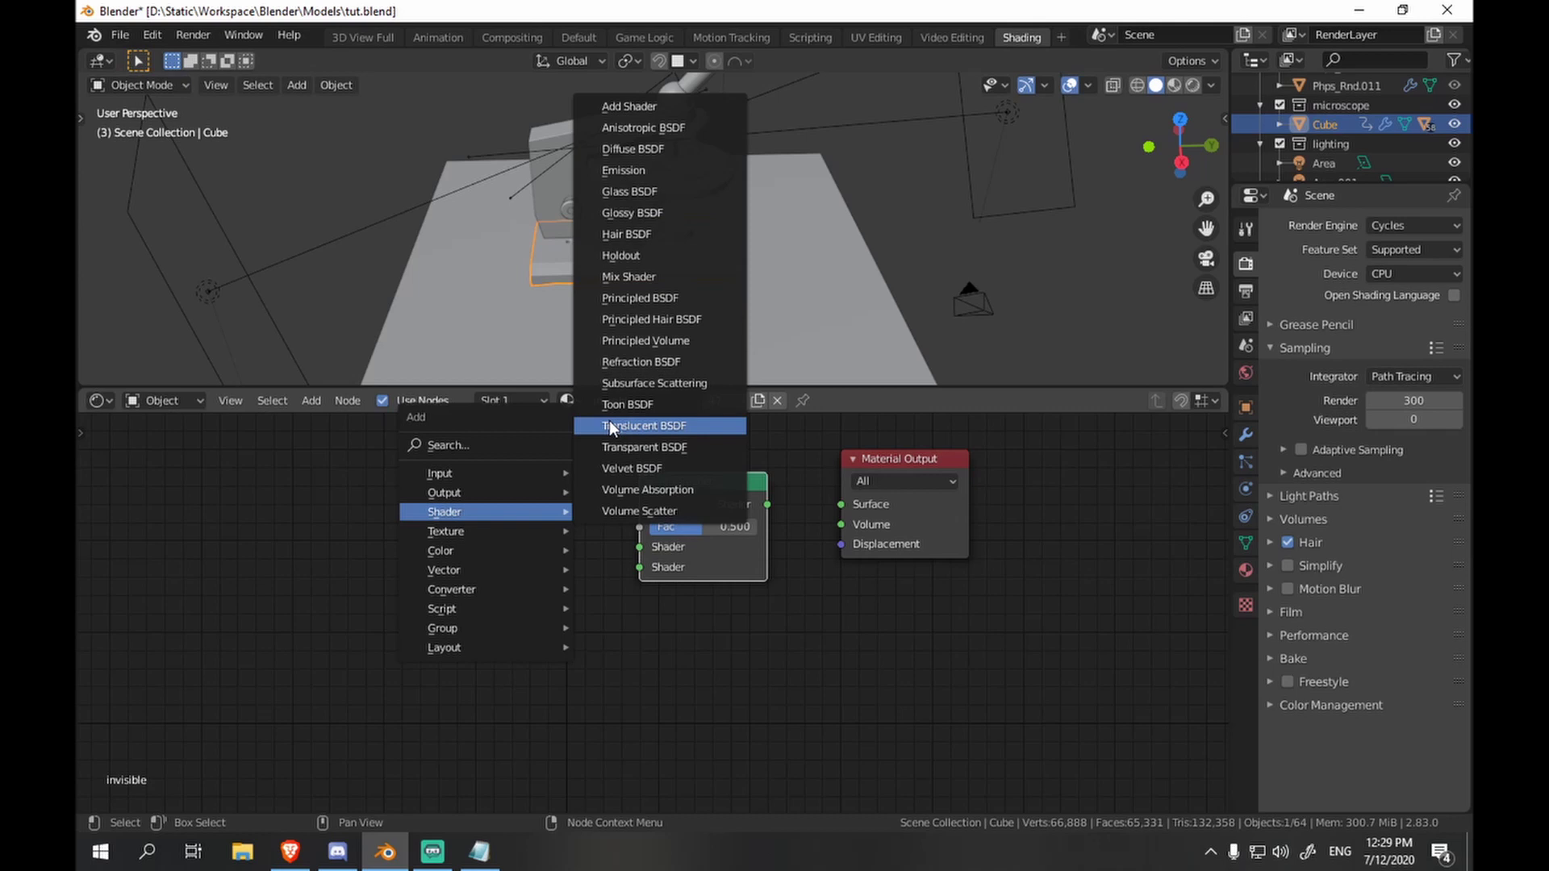
pyautogui.click(608, 445)
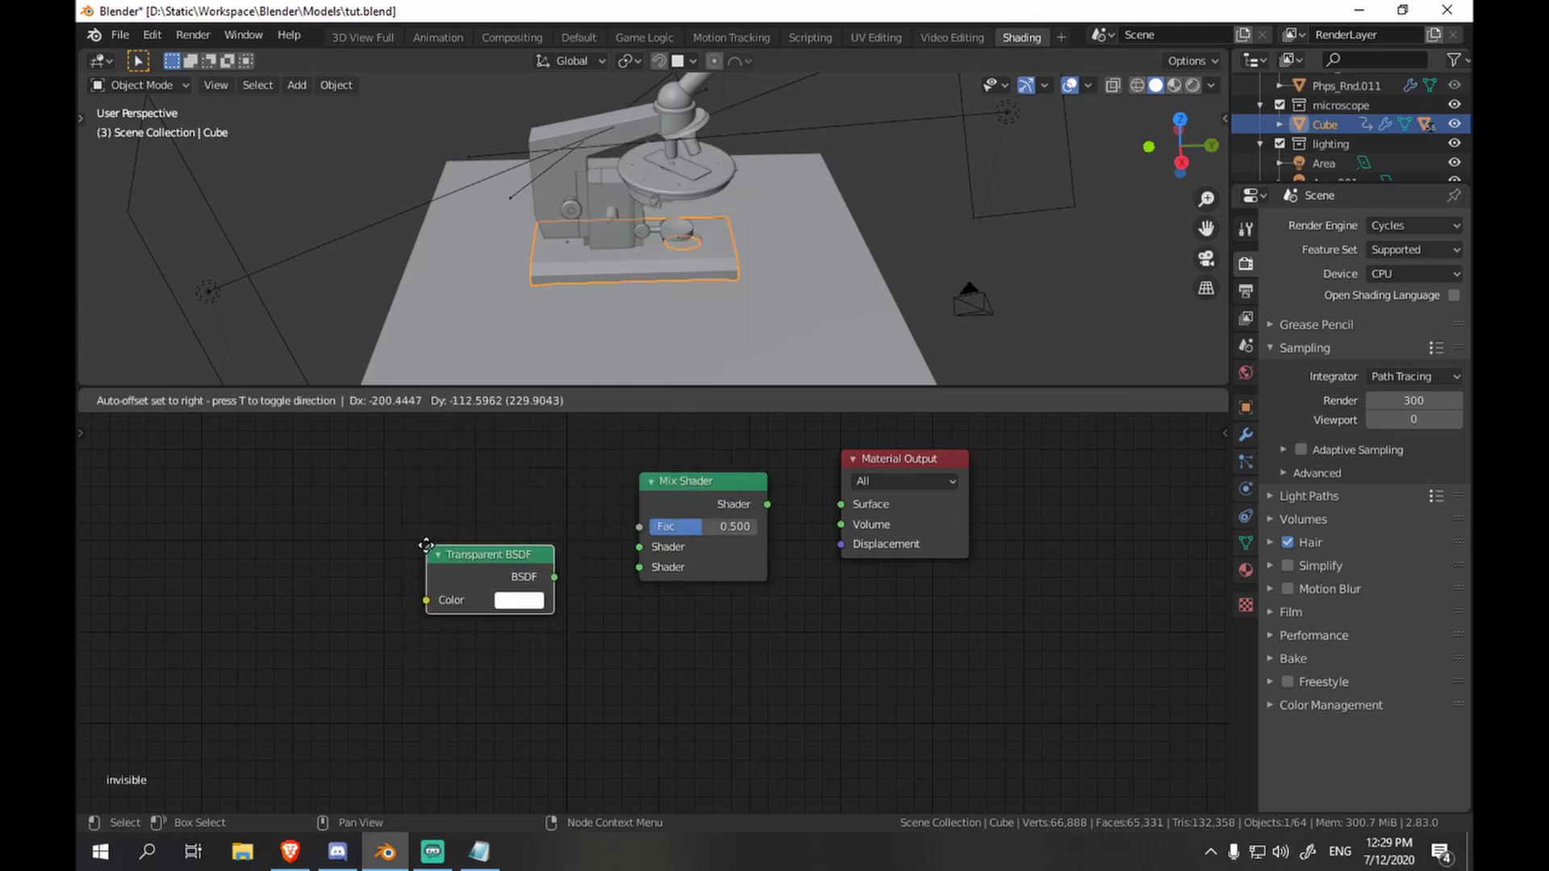
pyautogui.click(426, 545)
# - Add a Light Path node and connect its Is Camera Ray output to the Mix Shader's Fac input
pyautogui.hotkey('shift', 'a')
pyautogui.moveTo(379, 449)
pyautogui.click(554, 231)
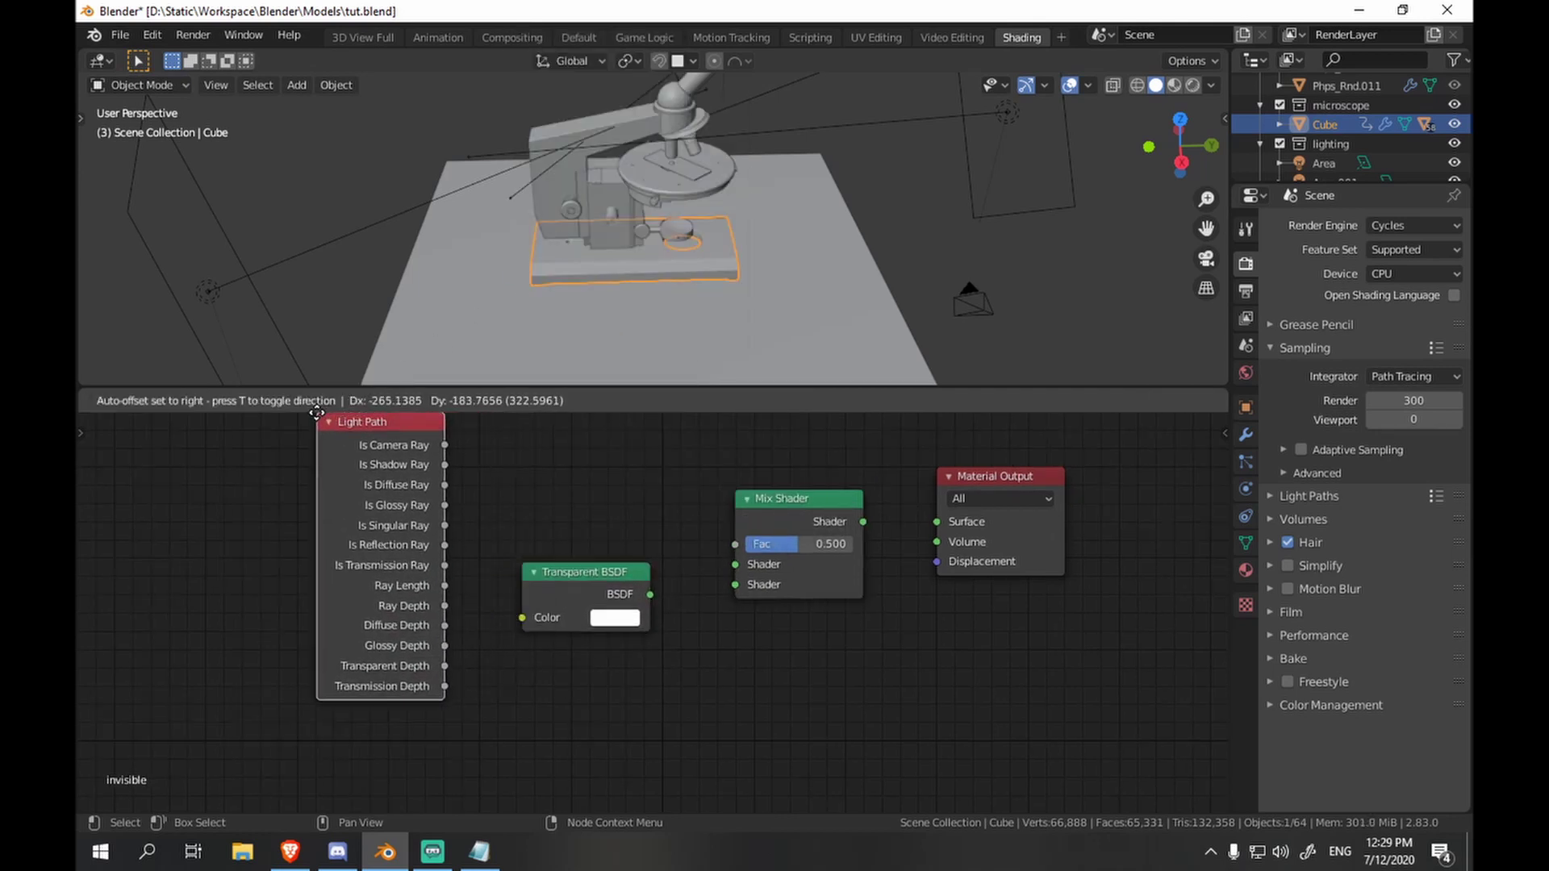
pyautogui.click(311, 422)
pyautogui.moveTo(438, 454); pyautogui.dragTo(730, 542)
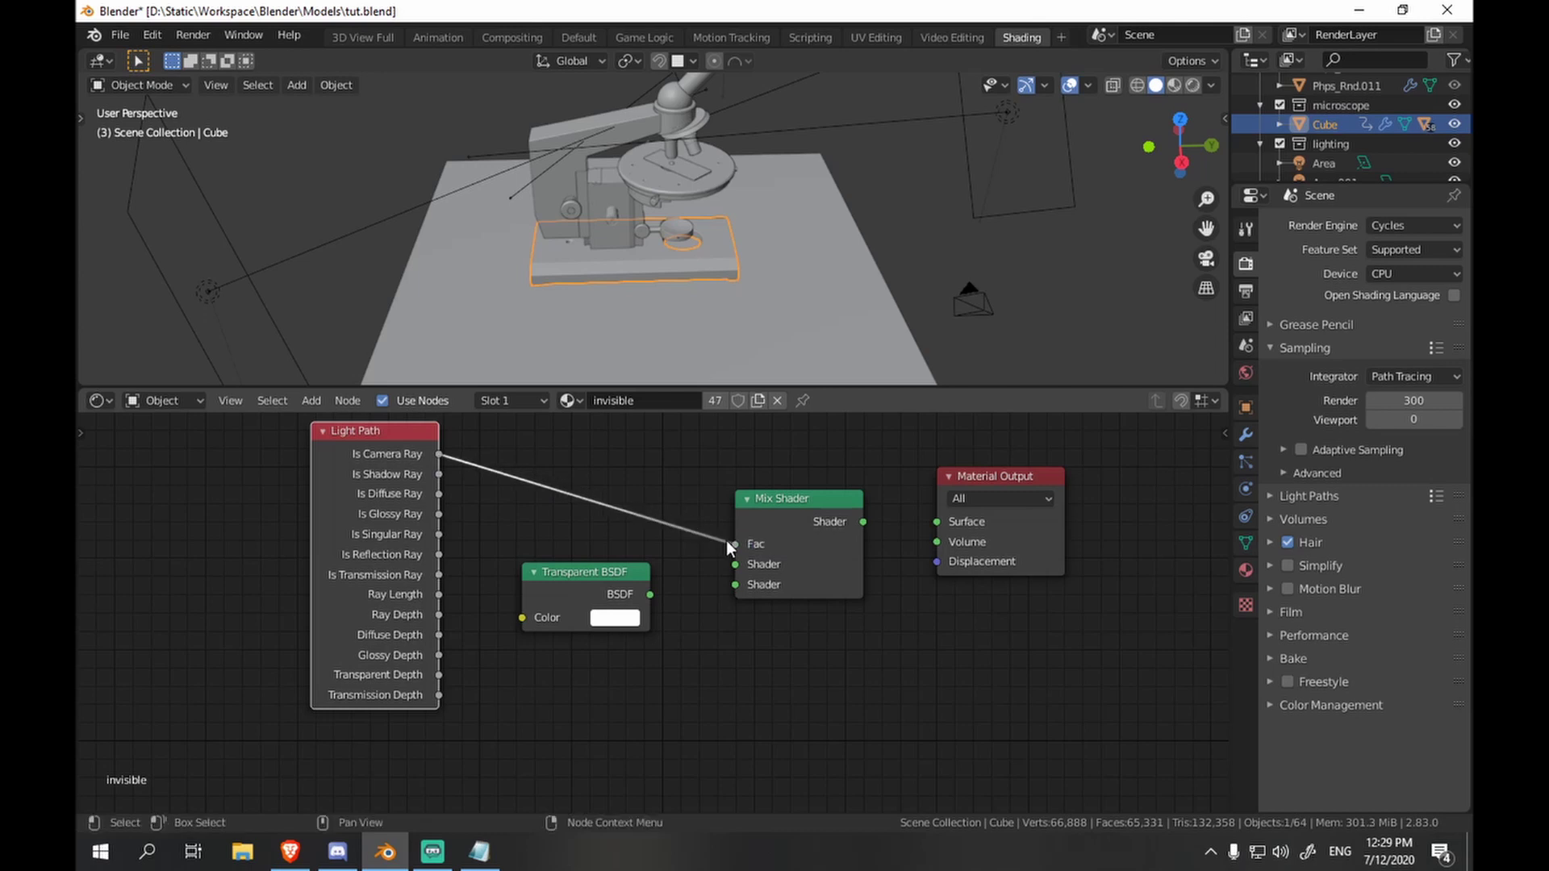
# - Connect the Transparent BSDF to the Mix Shader's second shader input and the Mix Shader to the Material Output's Surface
pyautogui.moveTo(649, 593); pyautogui.dragTo(754, 584)
pyautogui.moveTo(865, 521); pyautogui.dragTo(947, 522)
pyautogui.moveTo(785, 533); pyautogui.dragTo(768, 528)
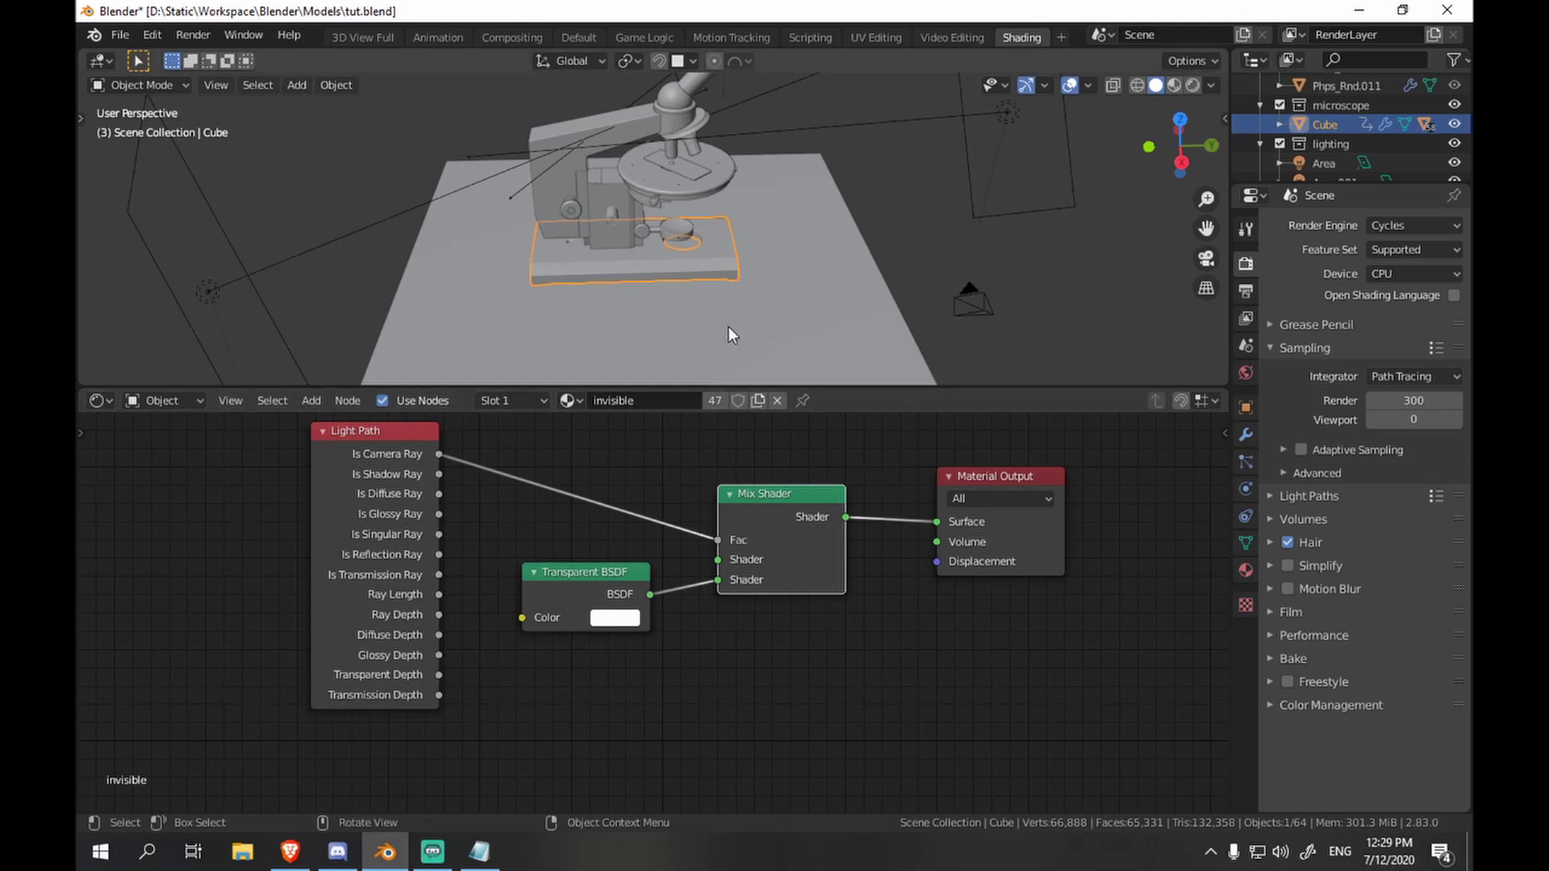
# - Preview the invisible material in rendered shading with everything deselected, and return the viewport to solid shading
pyautogui.press('z')
pyautogui.click(729, 192)
pyautogui.hotkey('alt', 'a')
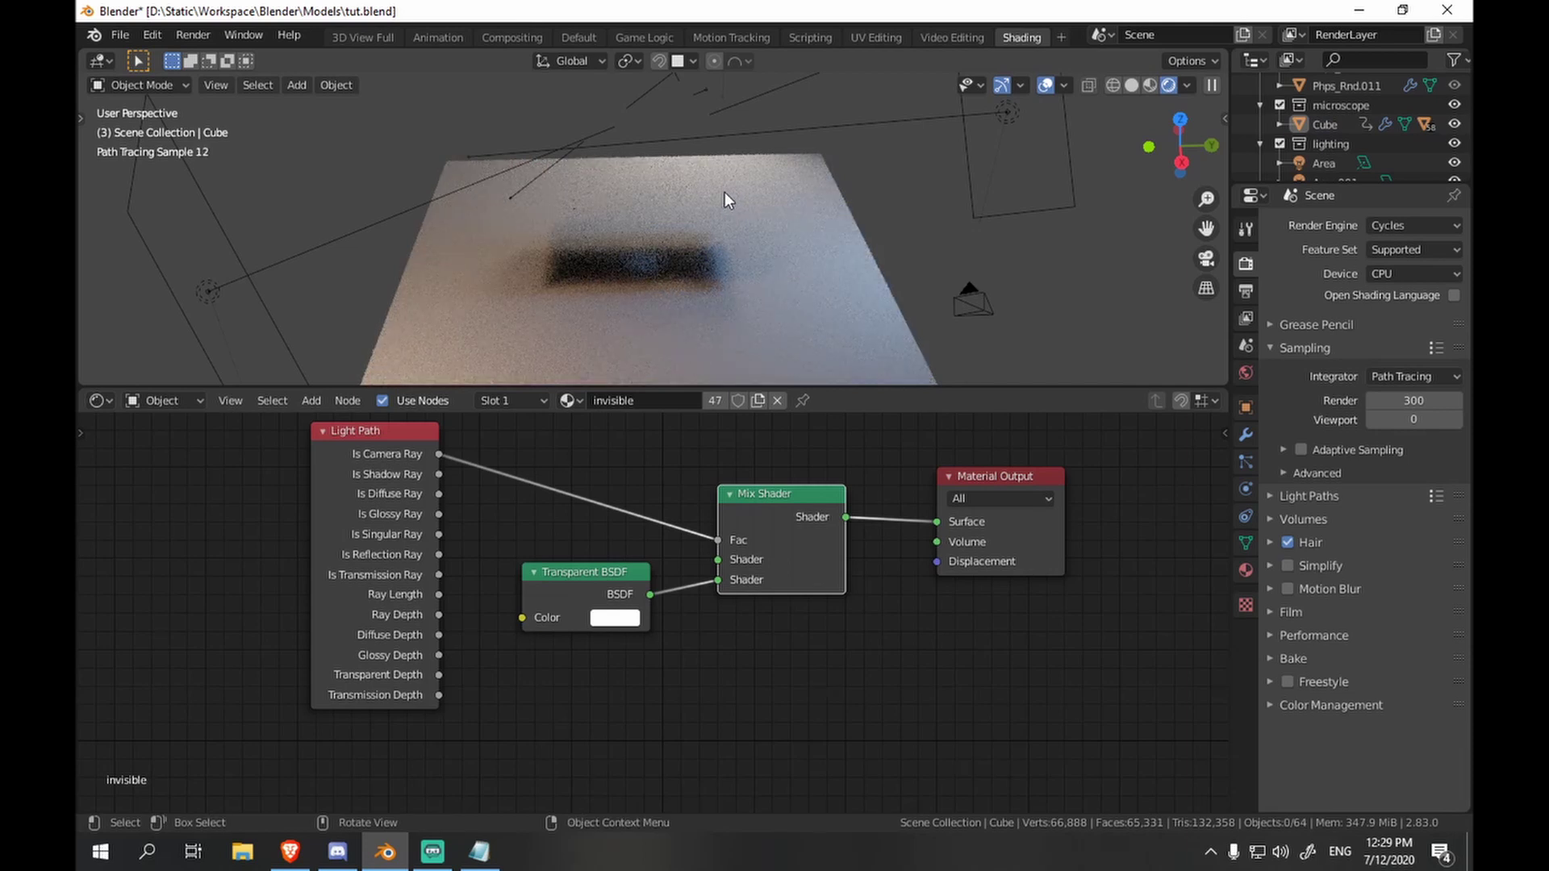
pyautogui.press('z')
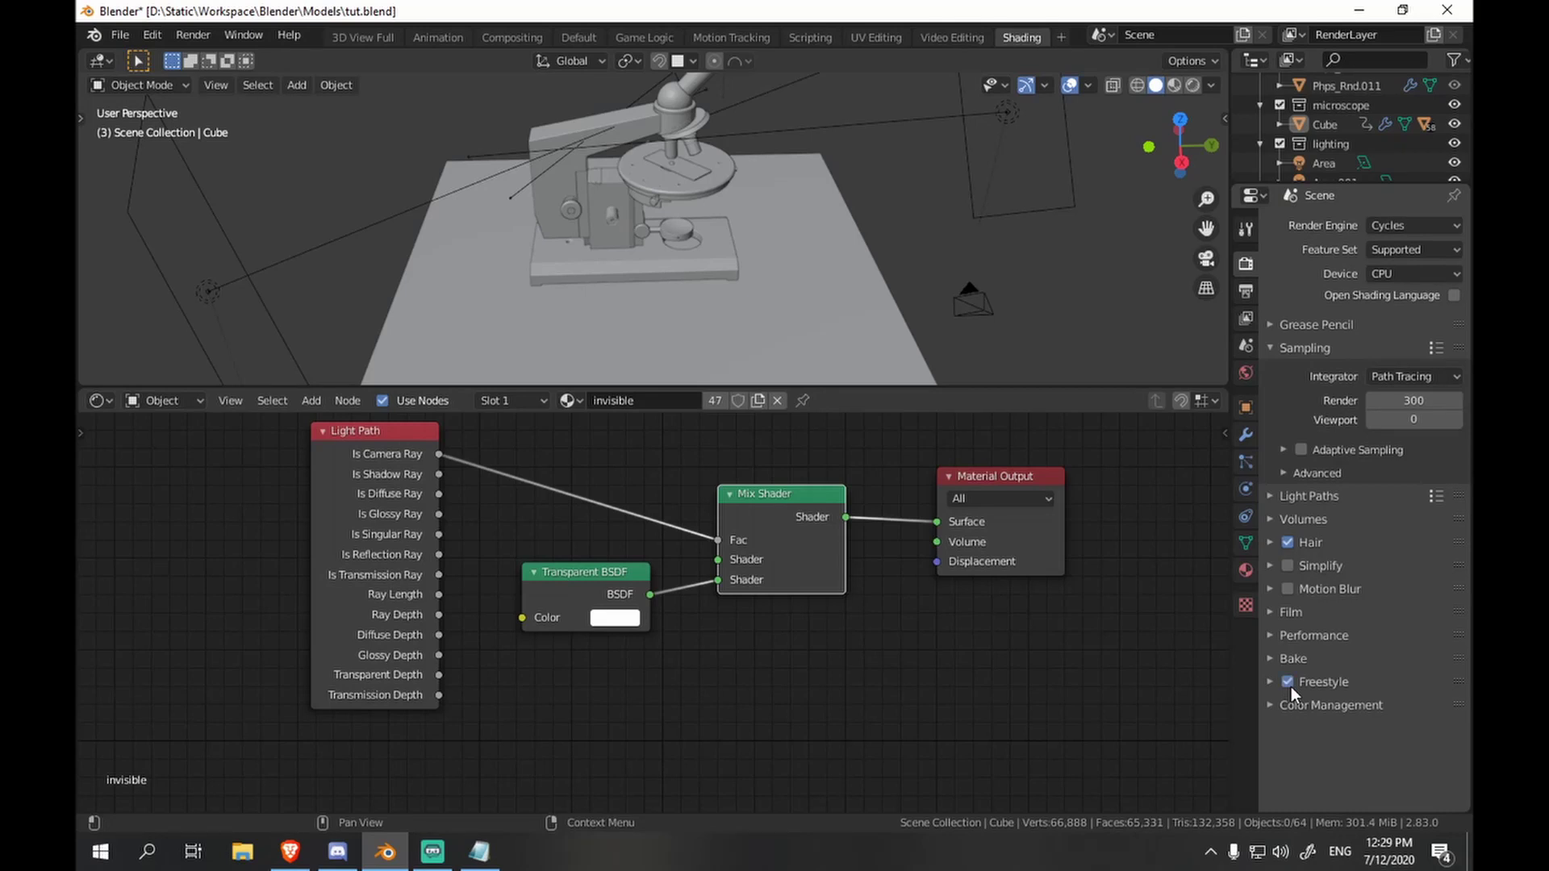
# - Enable Freestyle for the scene and turn on As Render Pass in the view layer's Freestyle settings
pyautogui.click(1246, 319)
pyautogui.scroll(-4, 1436, 719)
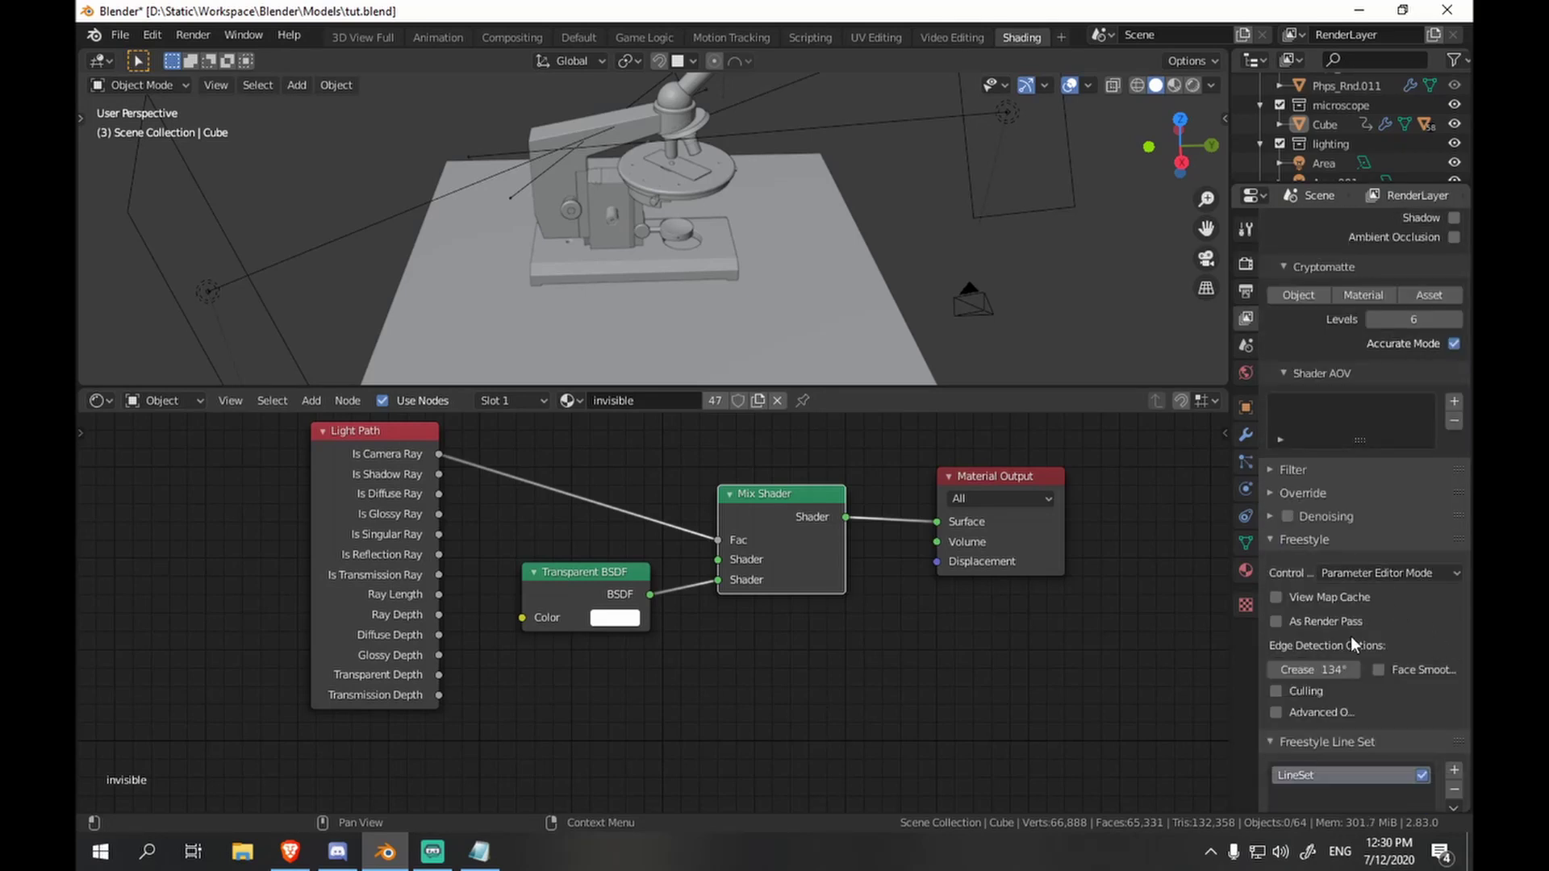
pyautogui.scroll(-1, 1353, 638)
pyautogui.scroll(-2, 1289, 585)
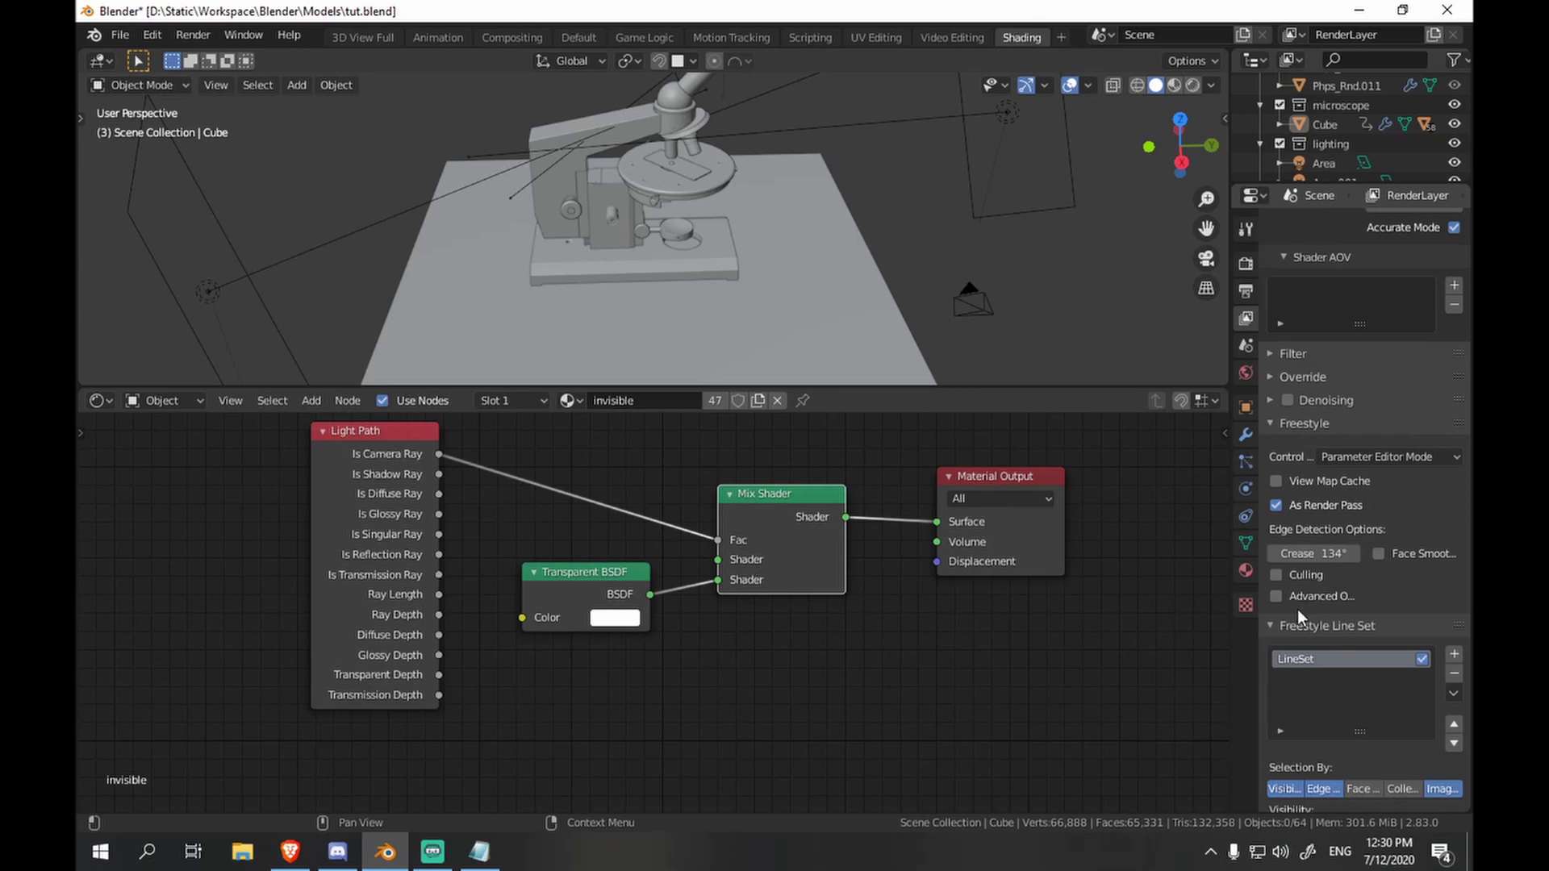
# - Enable selection by collection for the Freestyle line set and choose the microscope collection
pyautogui.scroll(-4, 1290, 597)
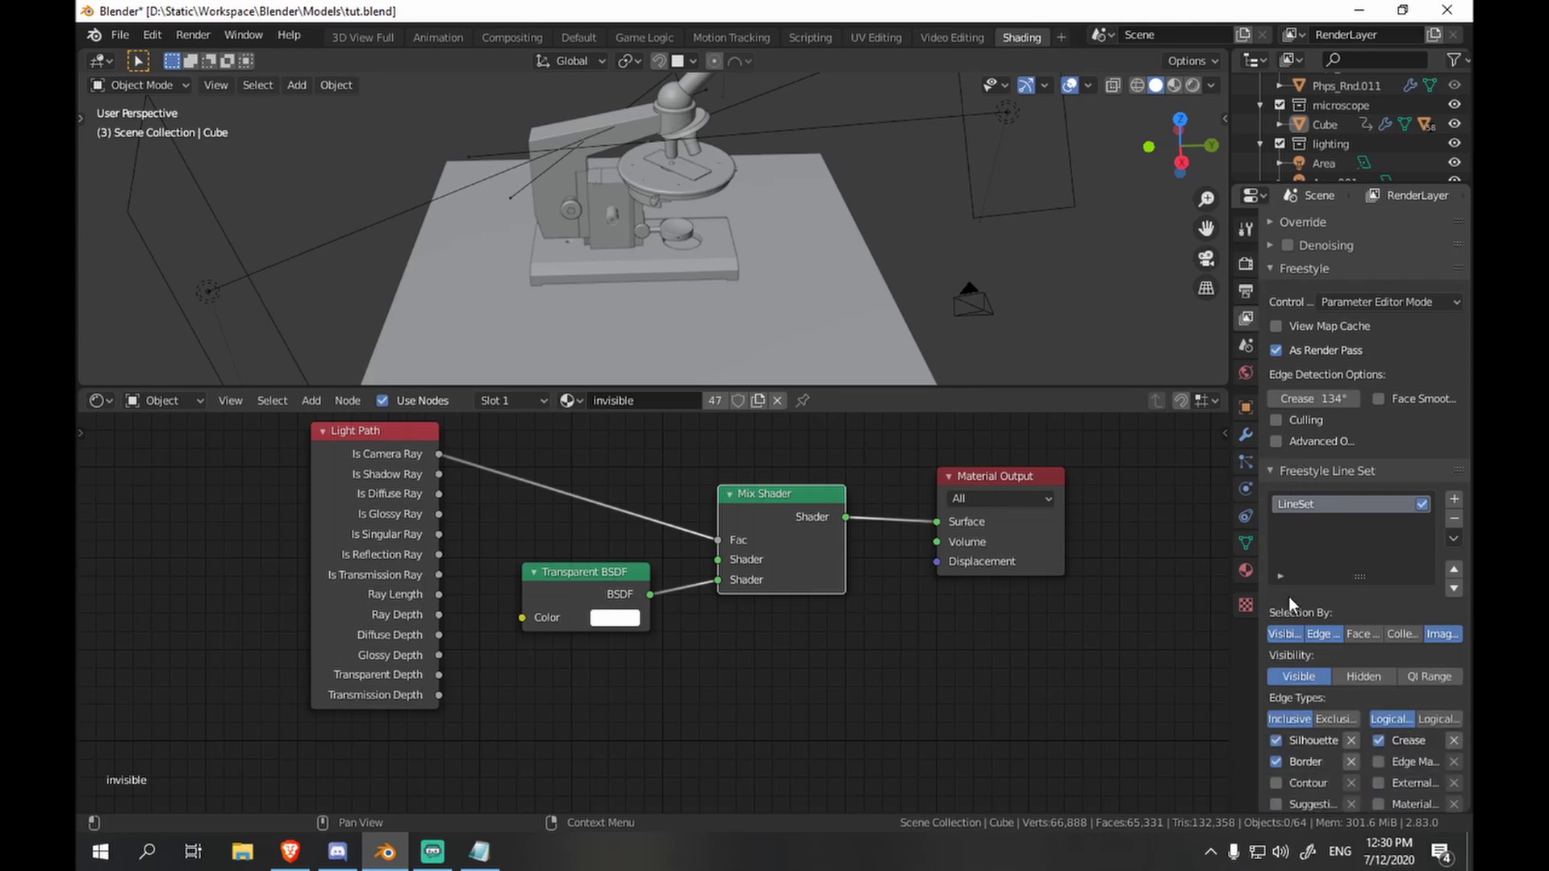
pyautogui.scroll(-1, 1287, 599)
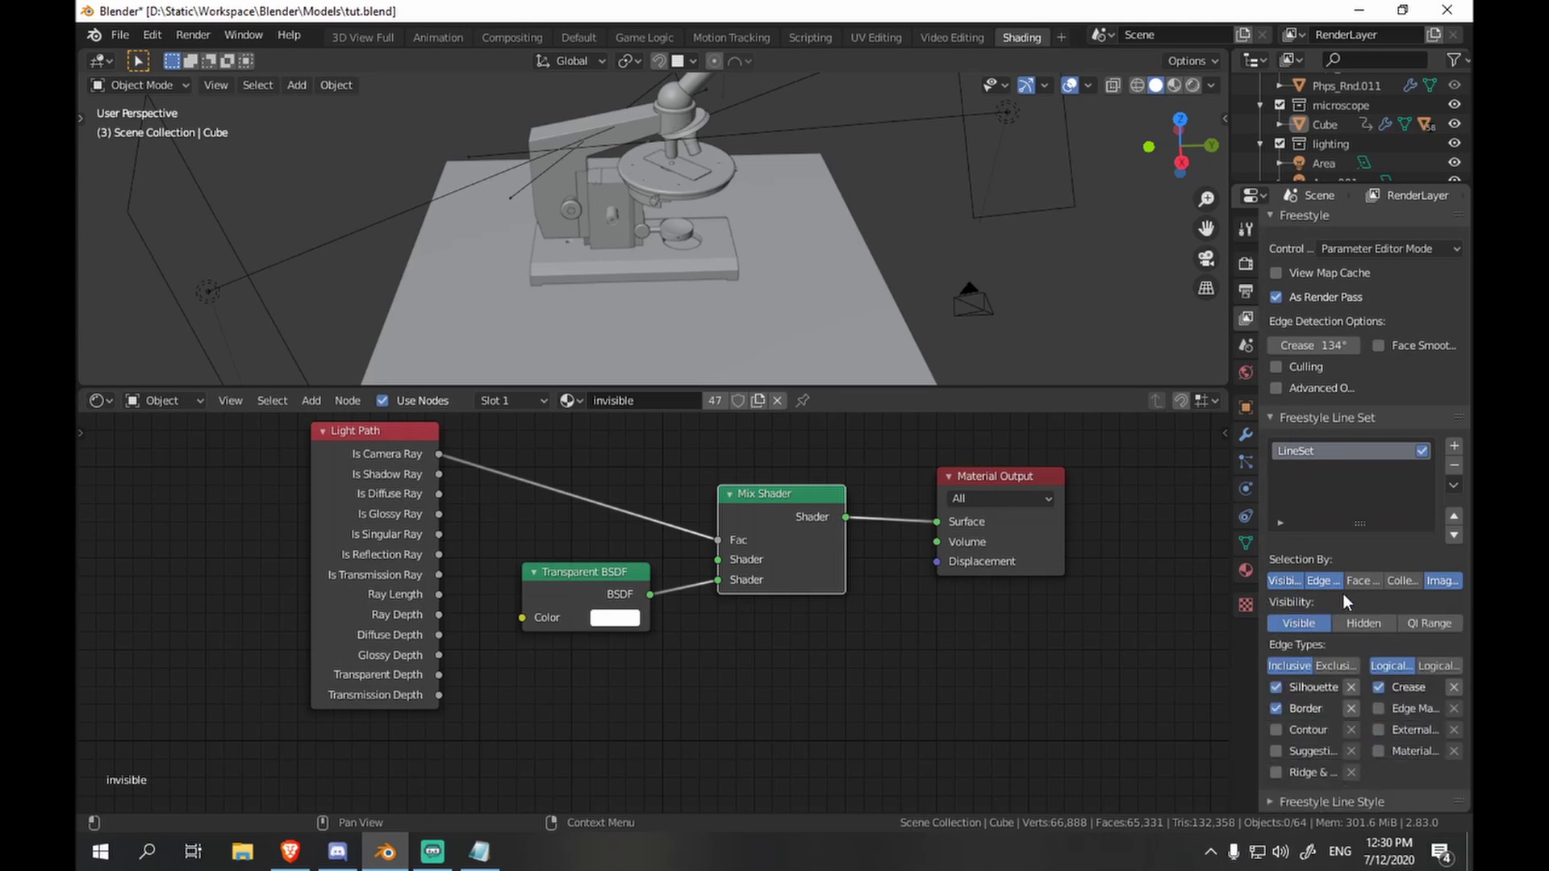
pyautogui.click(1396, 578)
pyautogui.scroll(-1, 1331, 726)
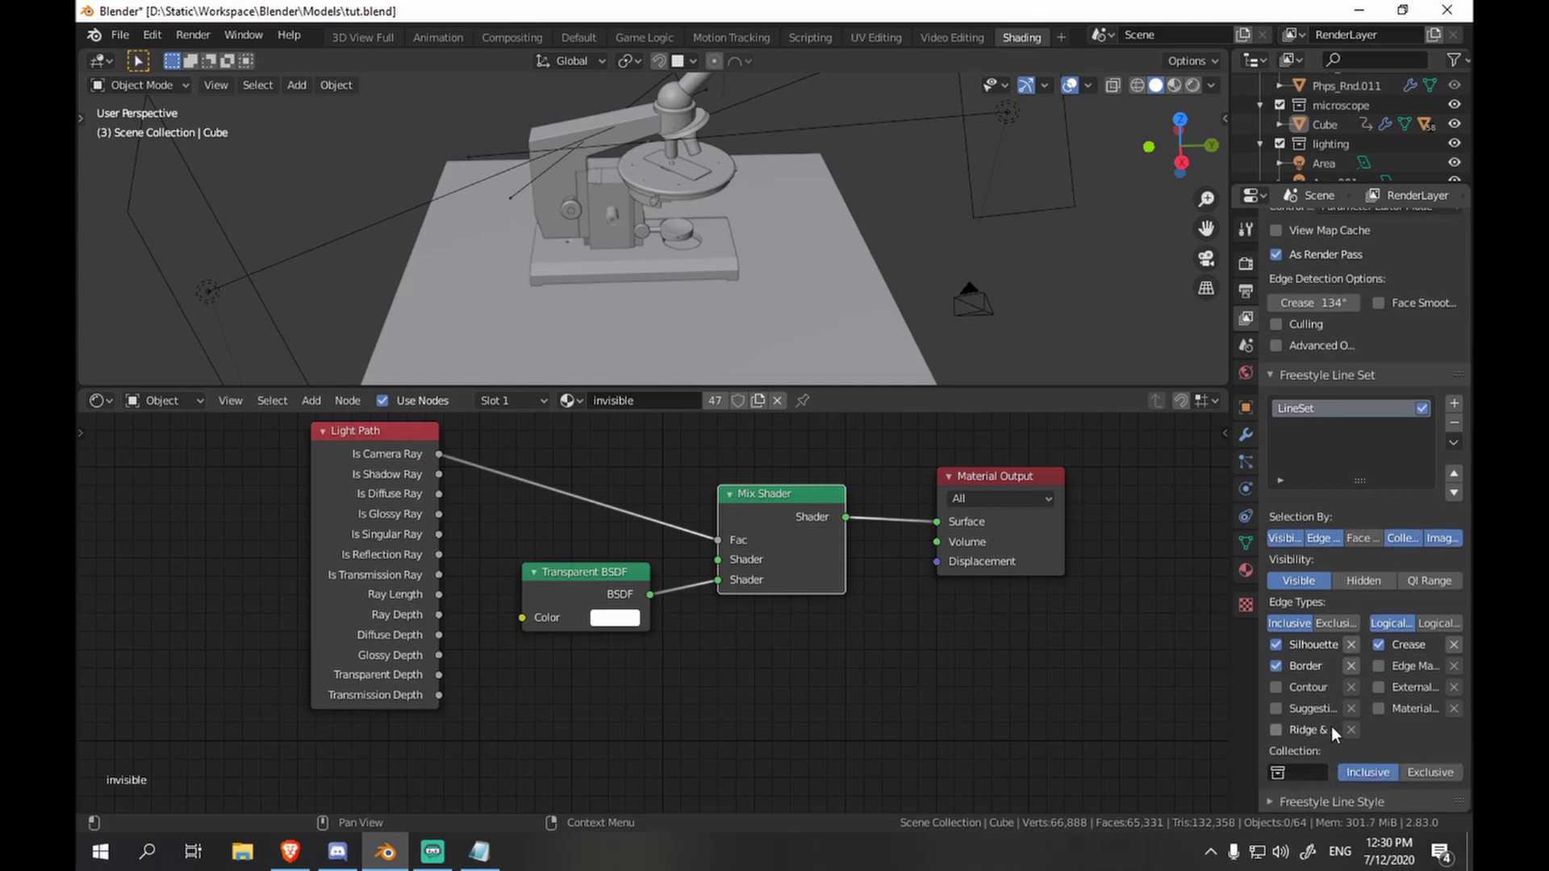
pyautogui.click(1300, 773)
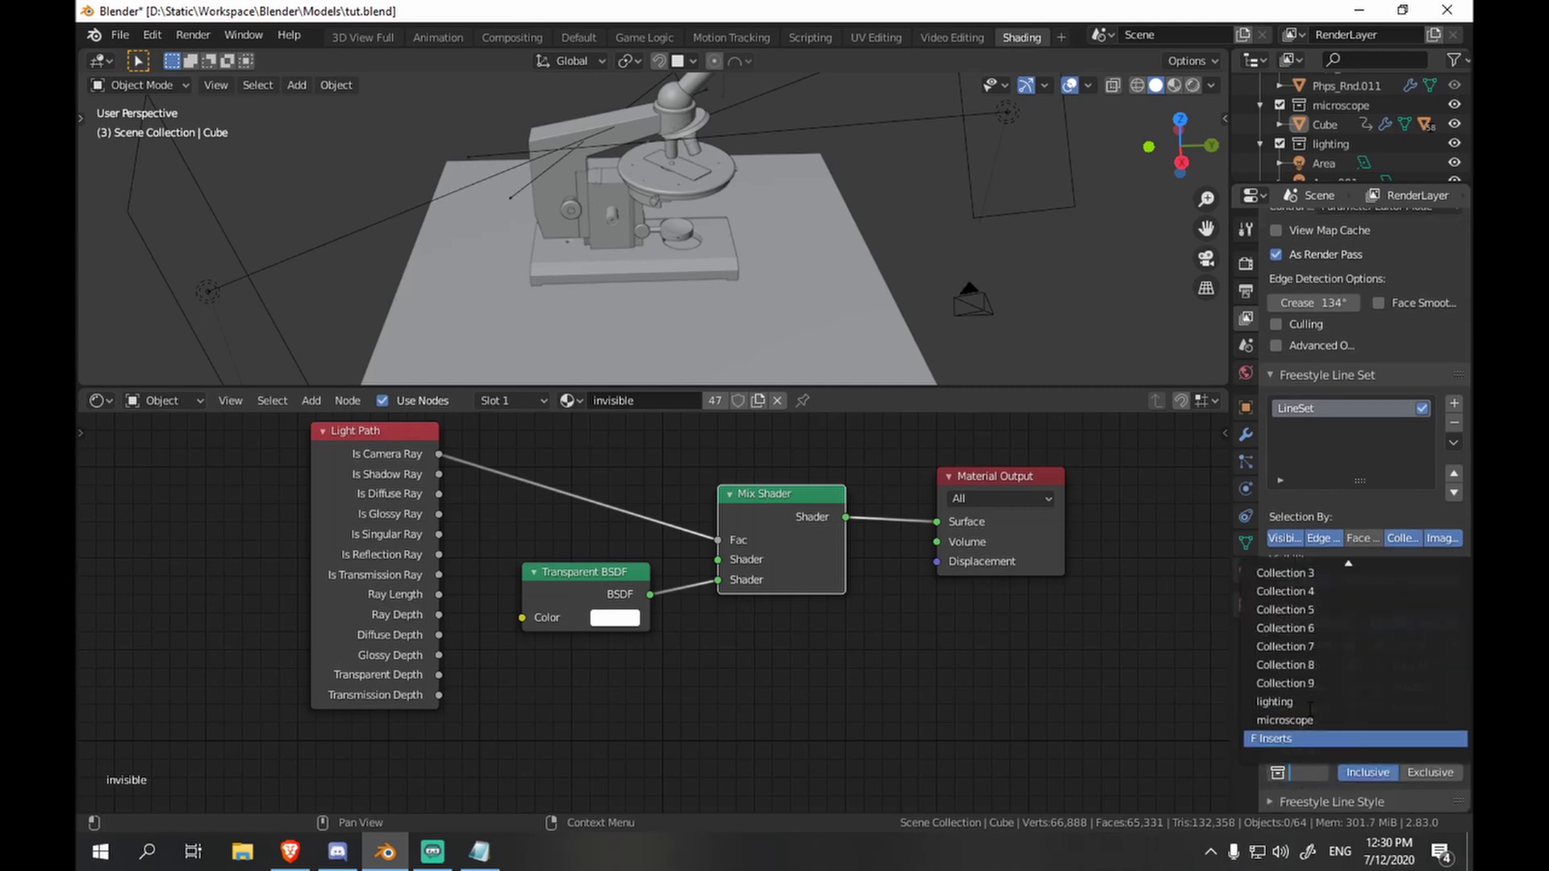
pyautogui.click(1298, 720)
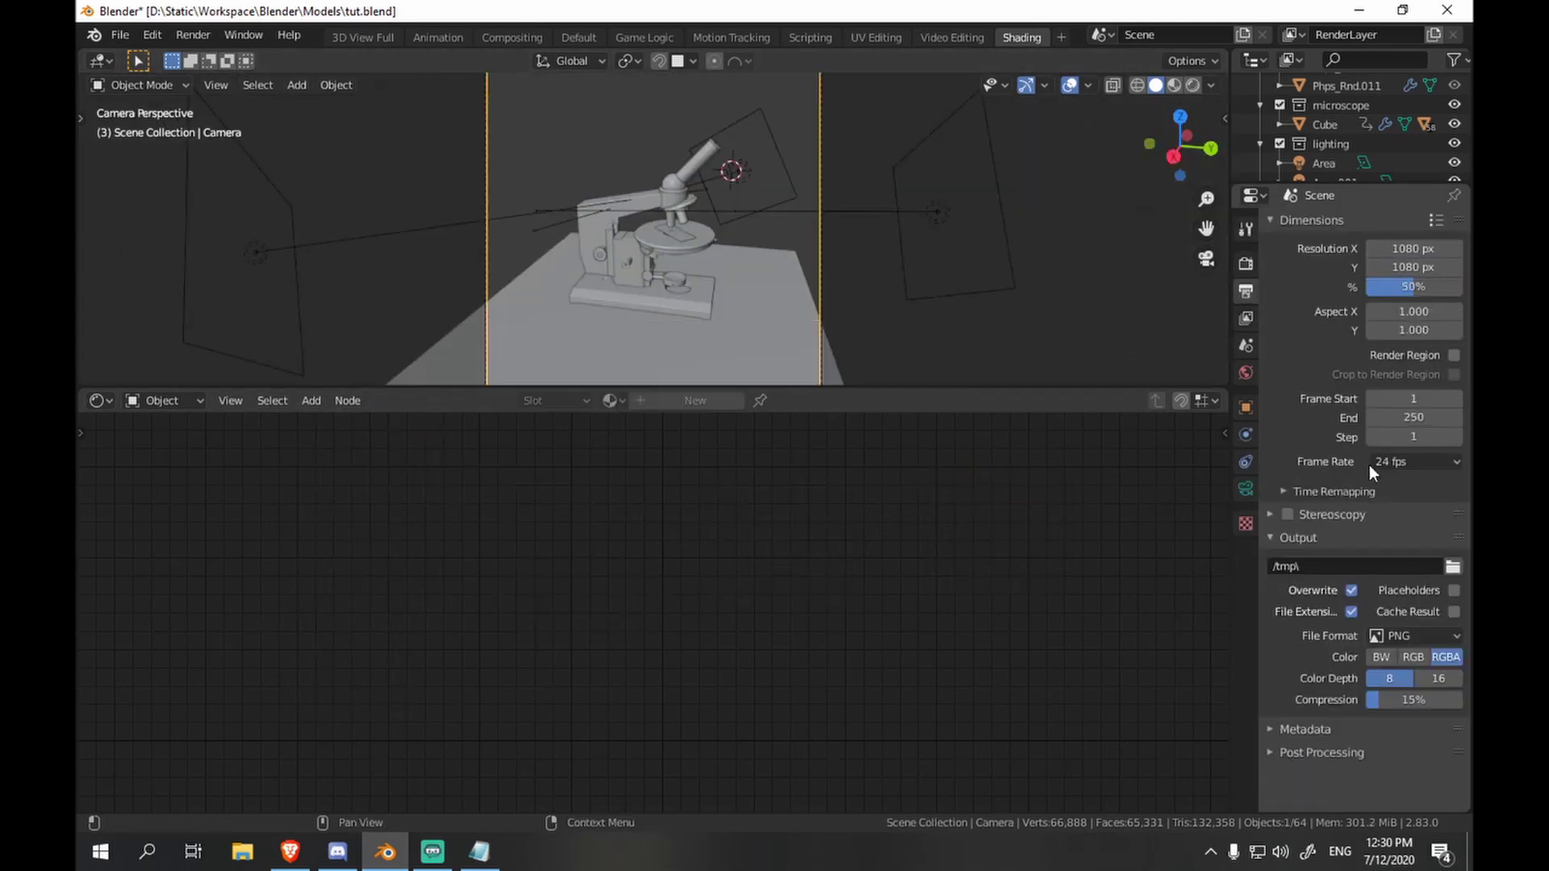
# - Reposition the camera so that the whole microscope fits inside the square camera frame
pyautogui.scroll(-1, 874, 293)
pyautogui.press('g')
pyautogui.click(776, 242)
# - Set the Cycles render samples to 32 and switch to the Compositing workspace
pyautogui.click(1245, 264)
pyautogui.doubleClick(1412, 398)
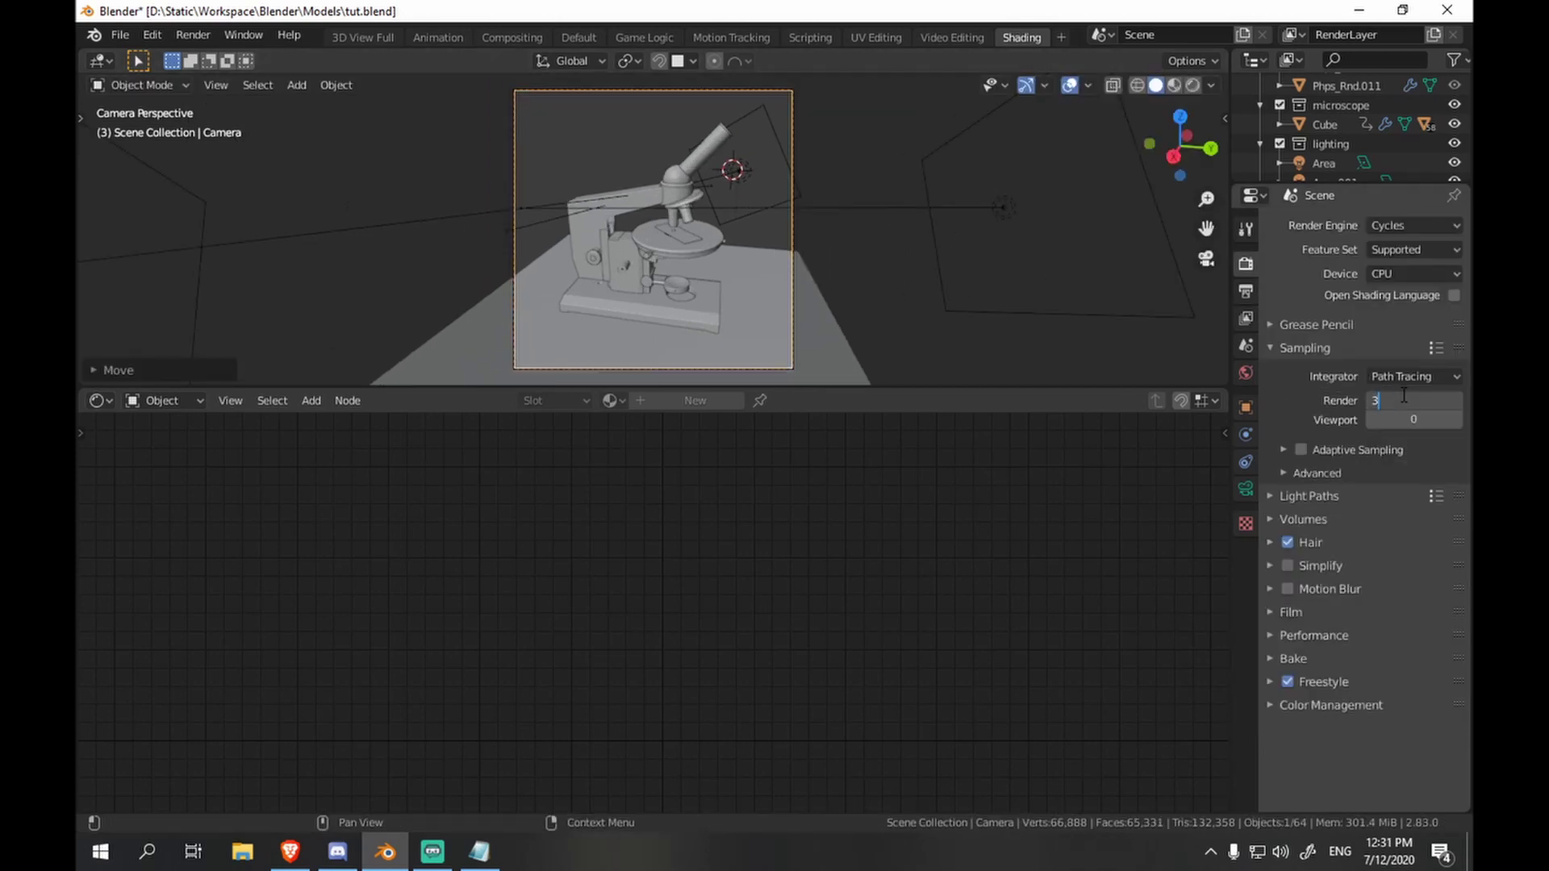
pyautogui.write('32')
pyautogui.press('Return')
pyautogui.click(511, 38)
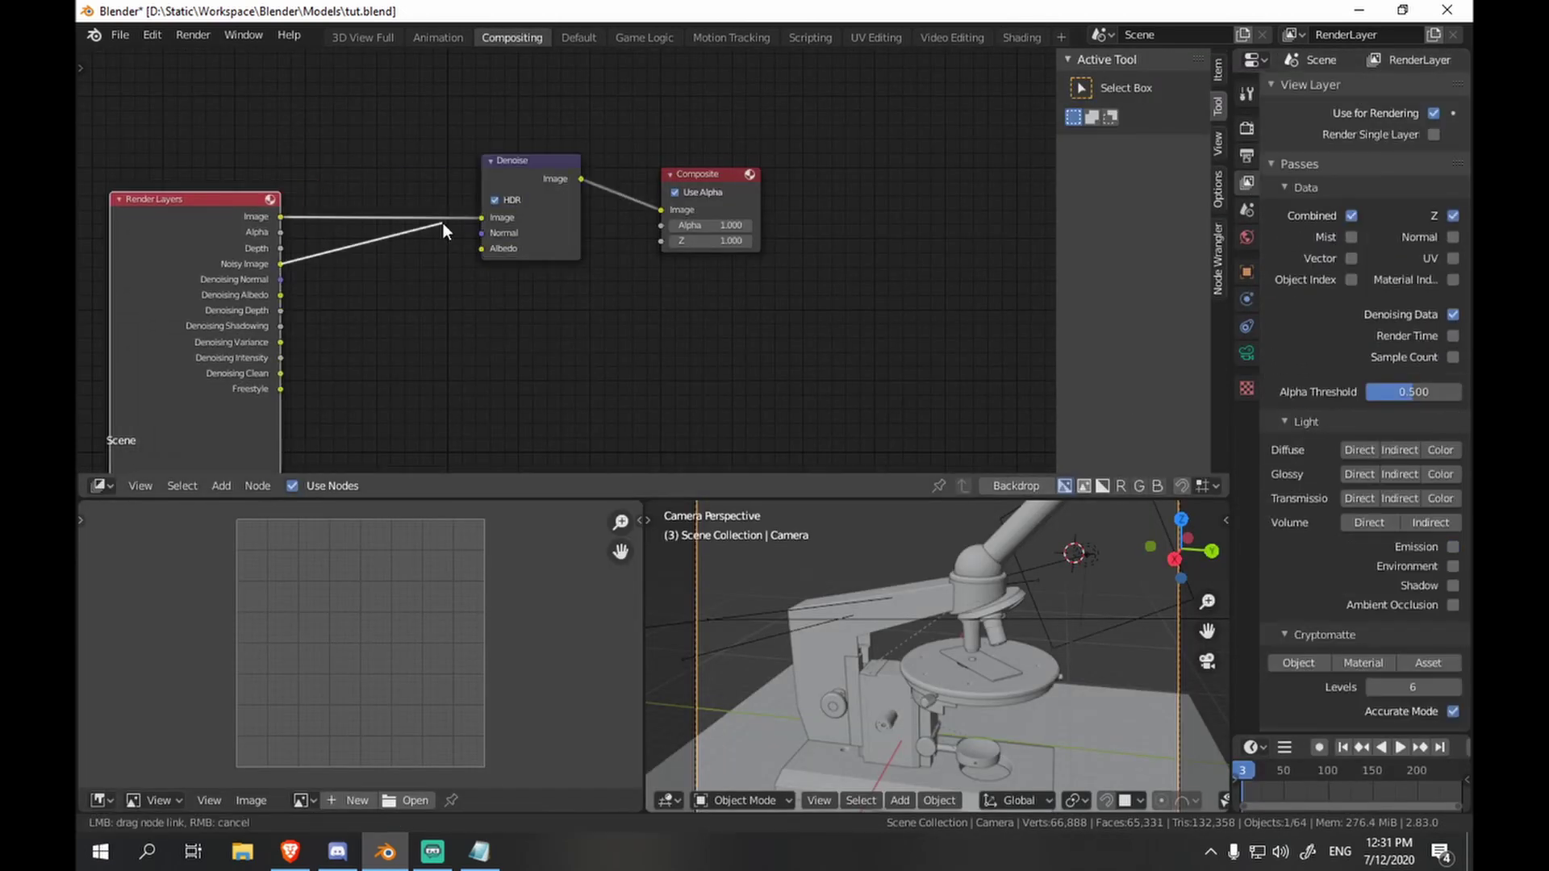
# - Link the Noisy Image, Denoising Normal and Denoising Albedo passes to Denoise, and insert a Mix node between Denoise and Composite
pyautogui.moveTo(542, 166); pyautogui.dragTo(428, 209)
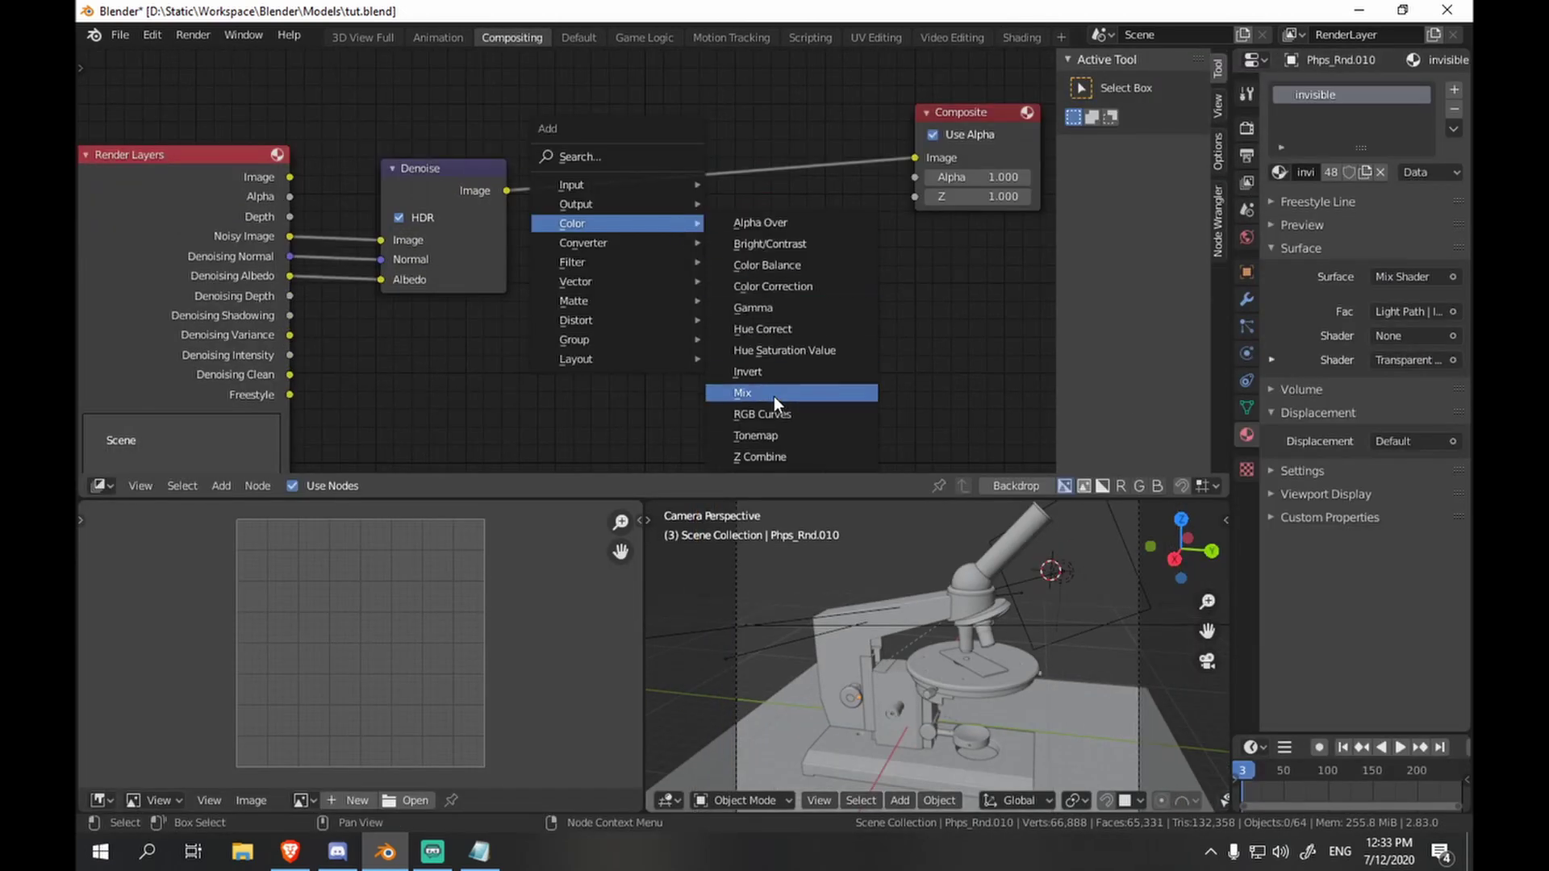
pyautogui.click(773, 395)
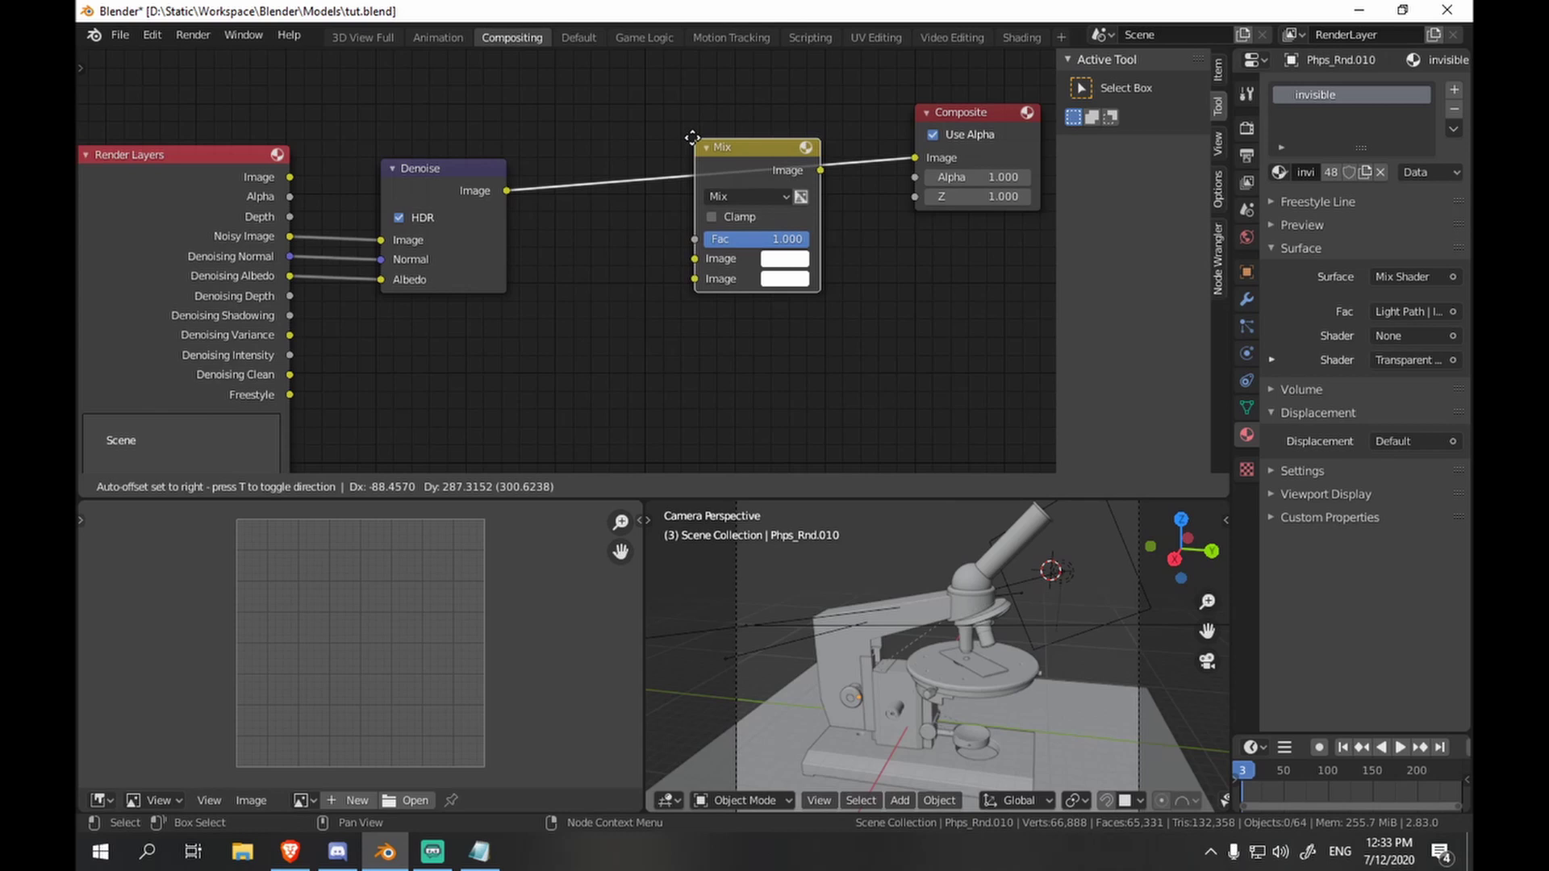
pyautogui.click(751, 161)
# - Add a Separate RGBA node below Denoise and link the Freestyle pass to its Image input
pyautogui.hotkey('shift', 'a')
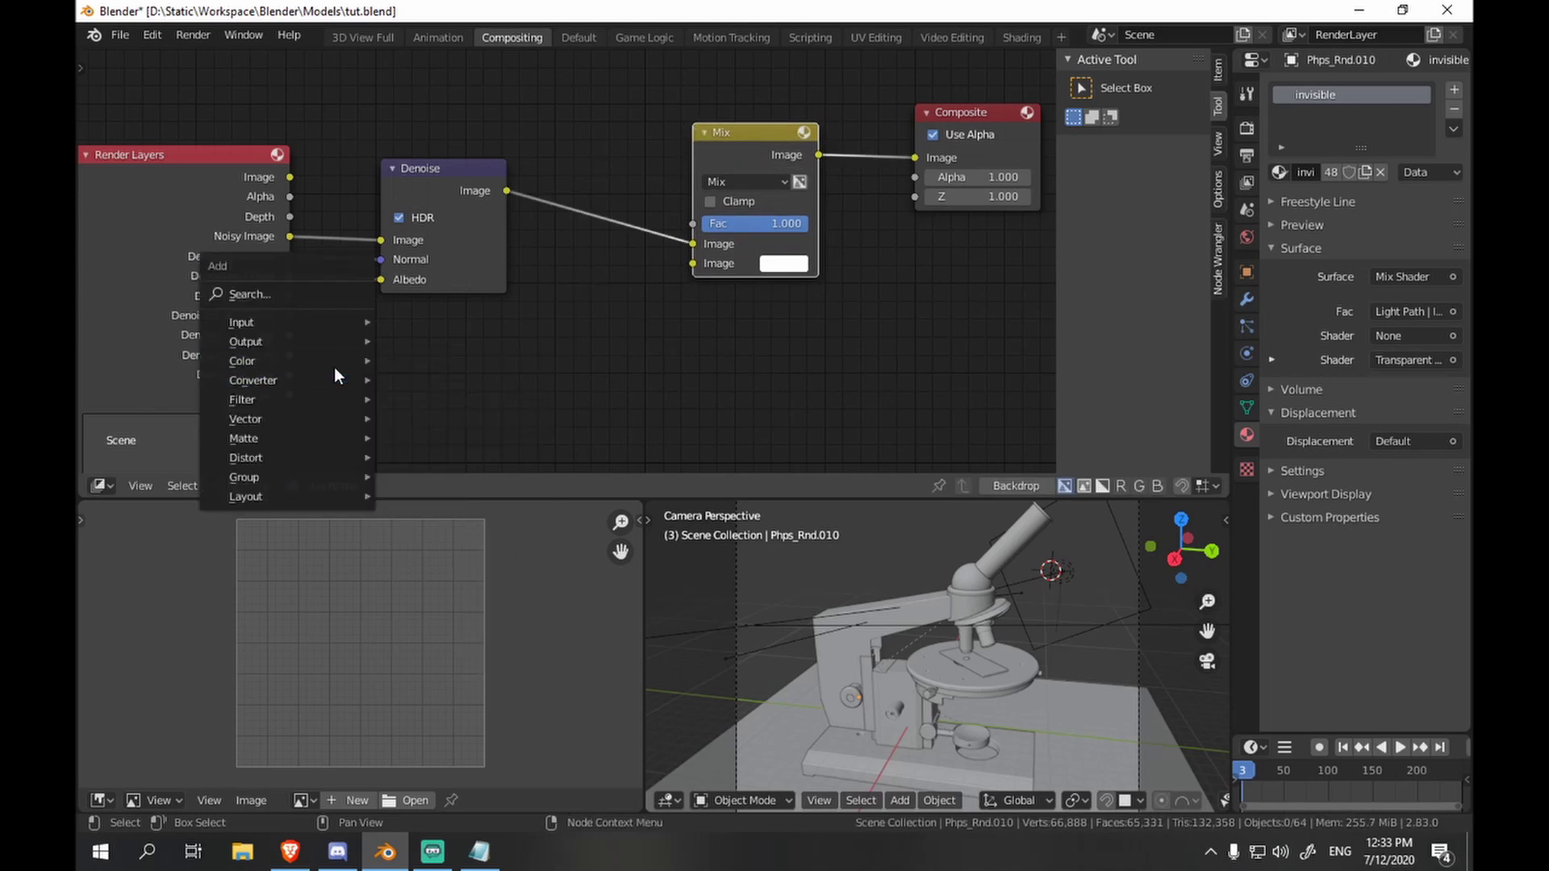
pyautogui.moveTo(323, 380)
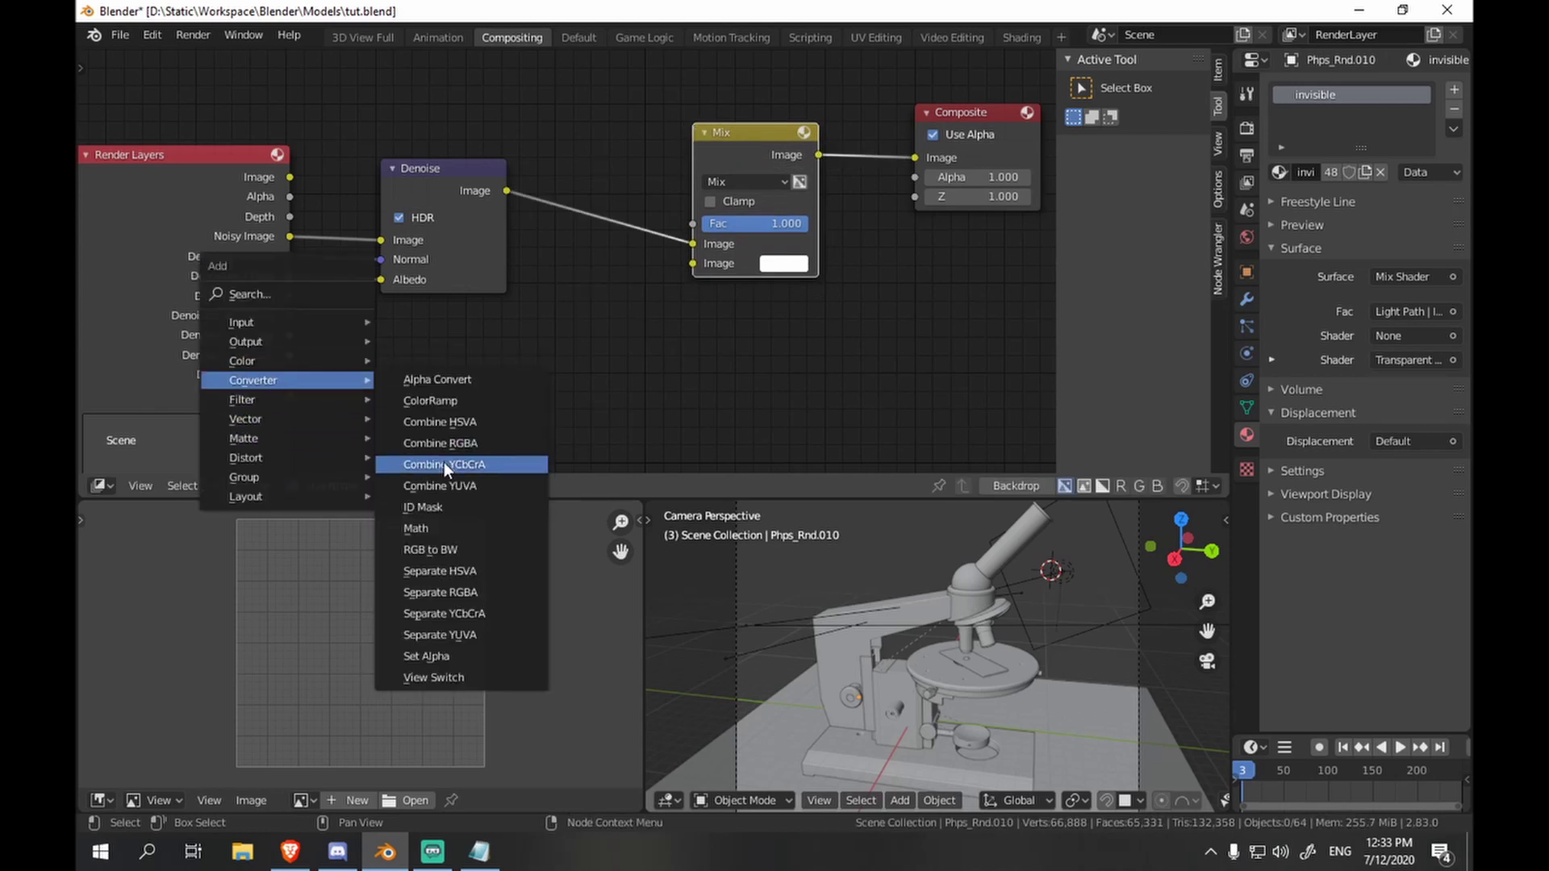
pyautogui.click(440, 592)
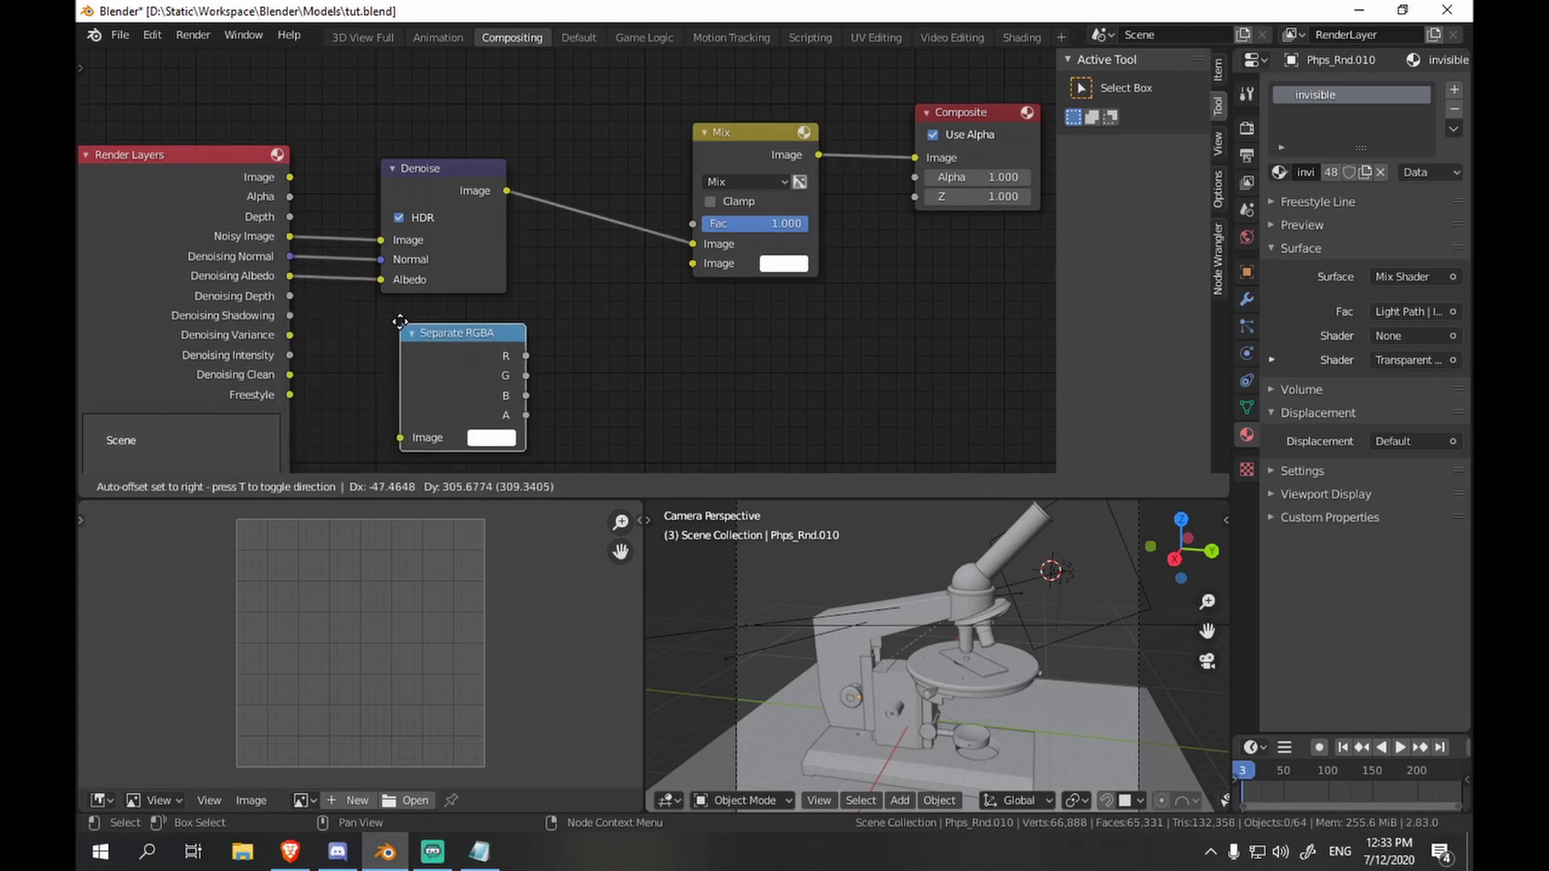
pyautogui.click(374, 304)
pyautogui.moveTo(288, 394); pyautogui.dragTo(376, 418)
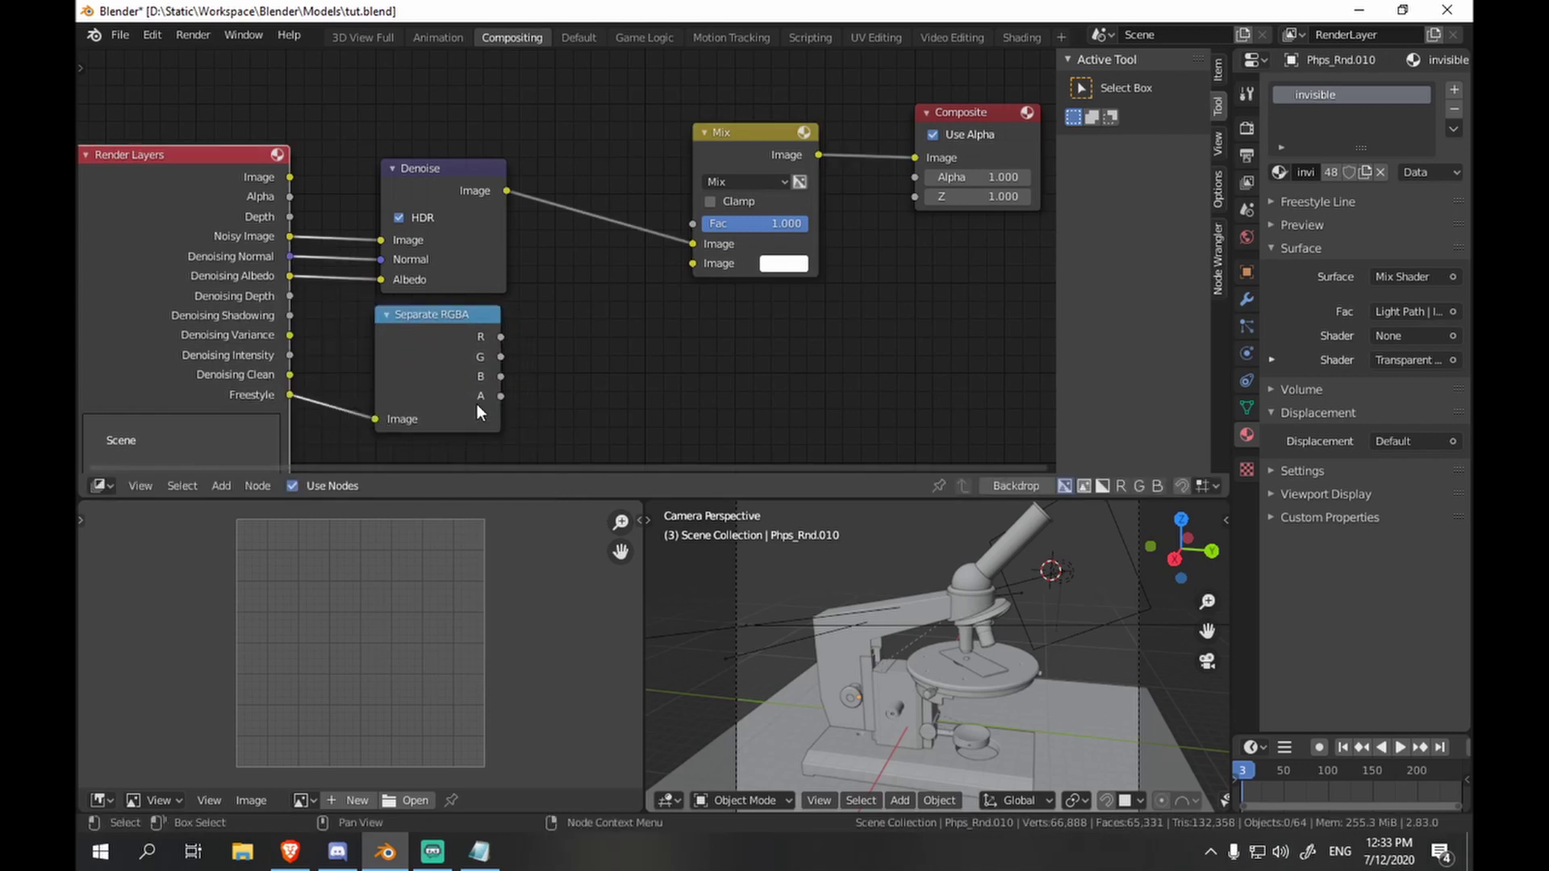
# - Link the Separate RGBA node's A output to the second Image input and the Fac input of the Mix node
pyautogui.moveTo(501, 395); pyautogui.dragTo(635, 313)
pyautogui.moveTo(694, 263); pyautogui.dragTo(694, 263)
pyautogui.moveTo(501, 395); pyautogui.dragTo(692, 224)
# - Show the render result and examine the composited Freestyle lines of the microscope up close
pyautogui.press('F11')
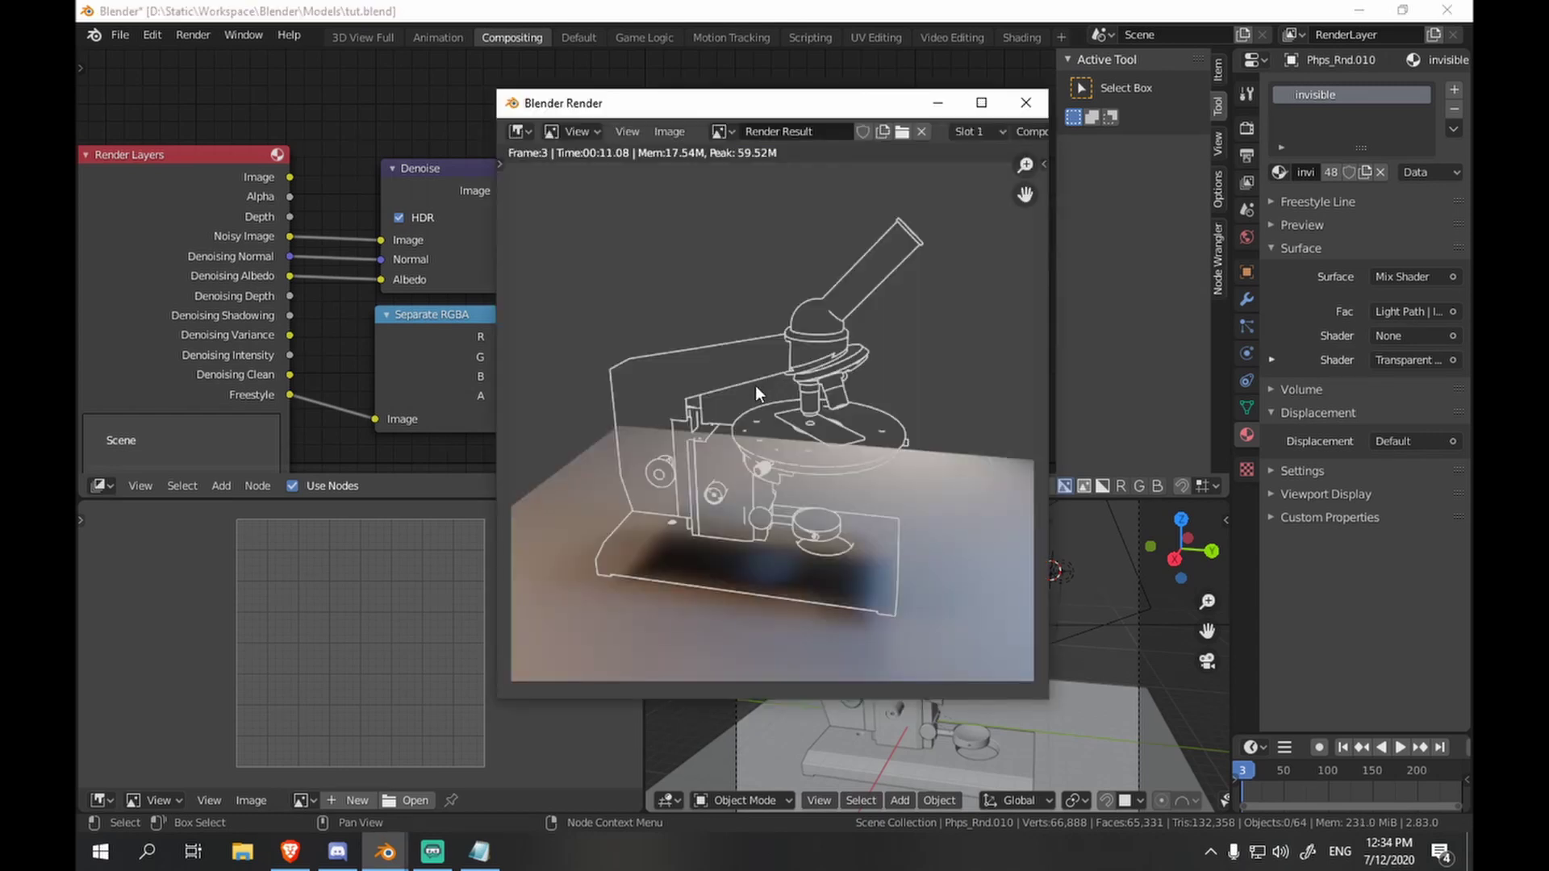
pyautogui.scroll(4, 783, 418)
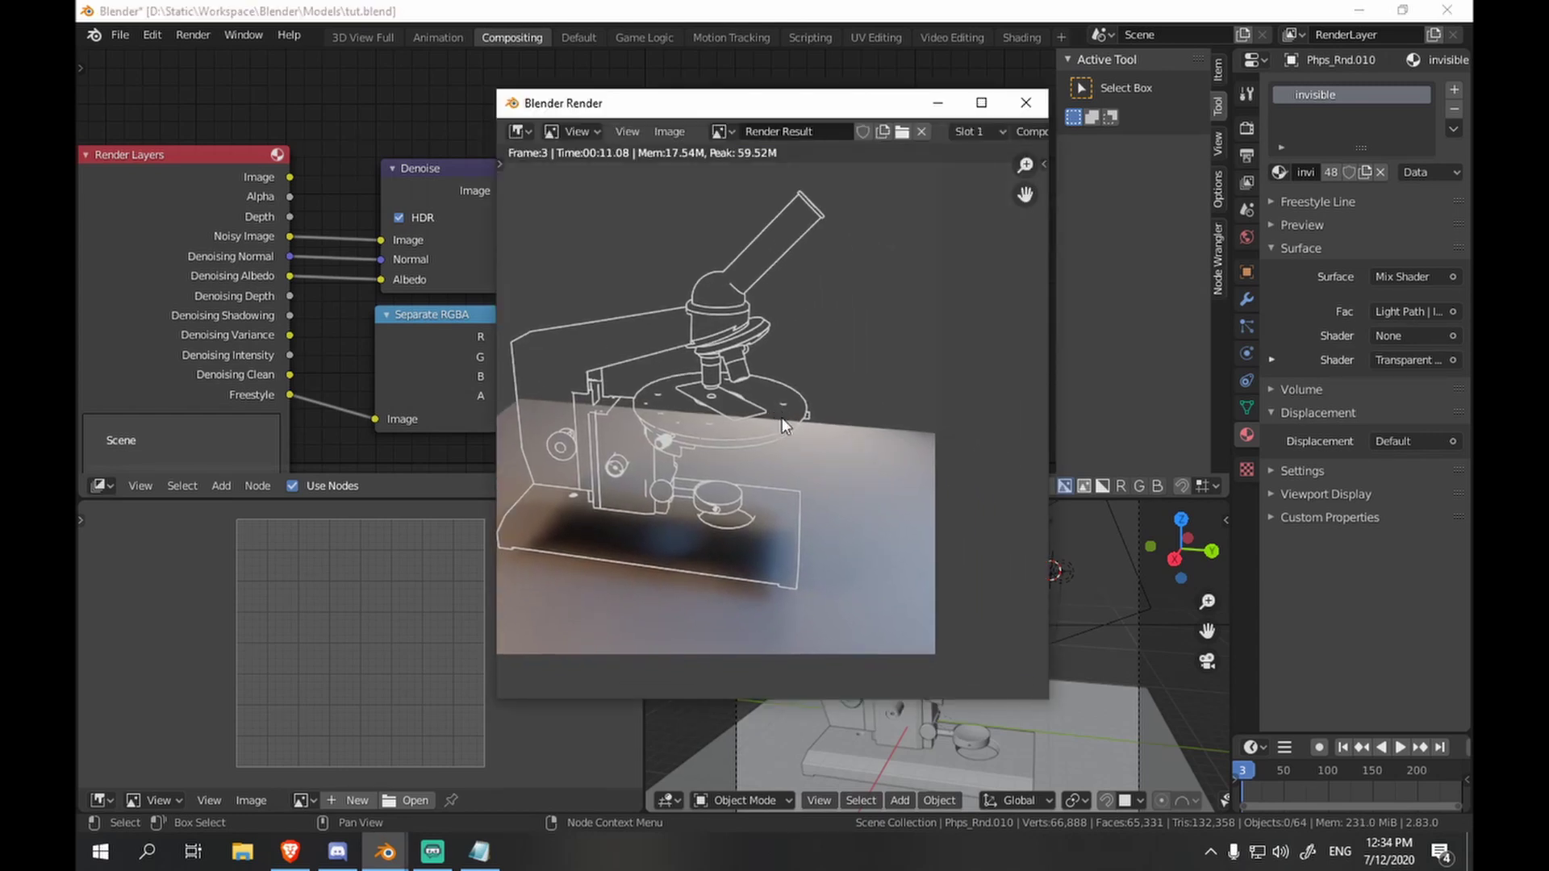
pyautogui.scroll(-4, 783, 422)
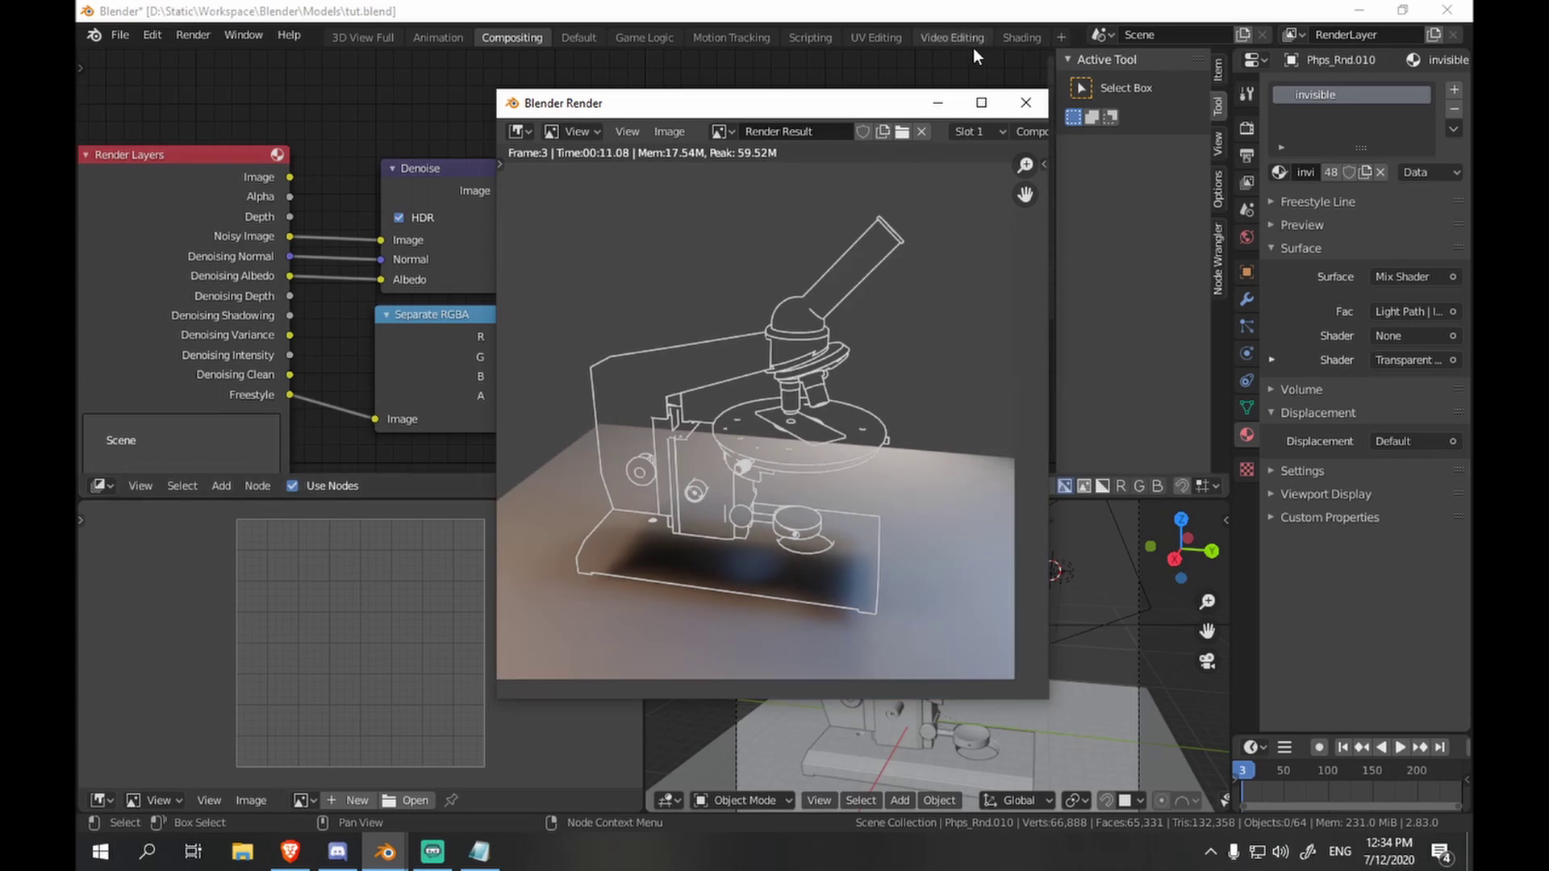
pyautogui.click(1026, 104)
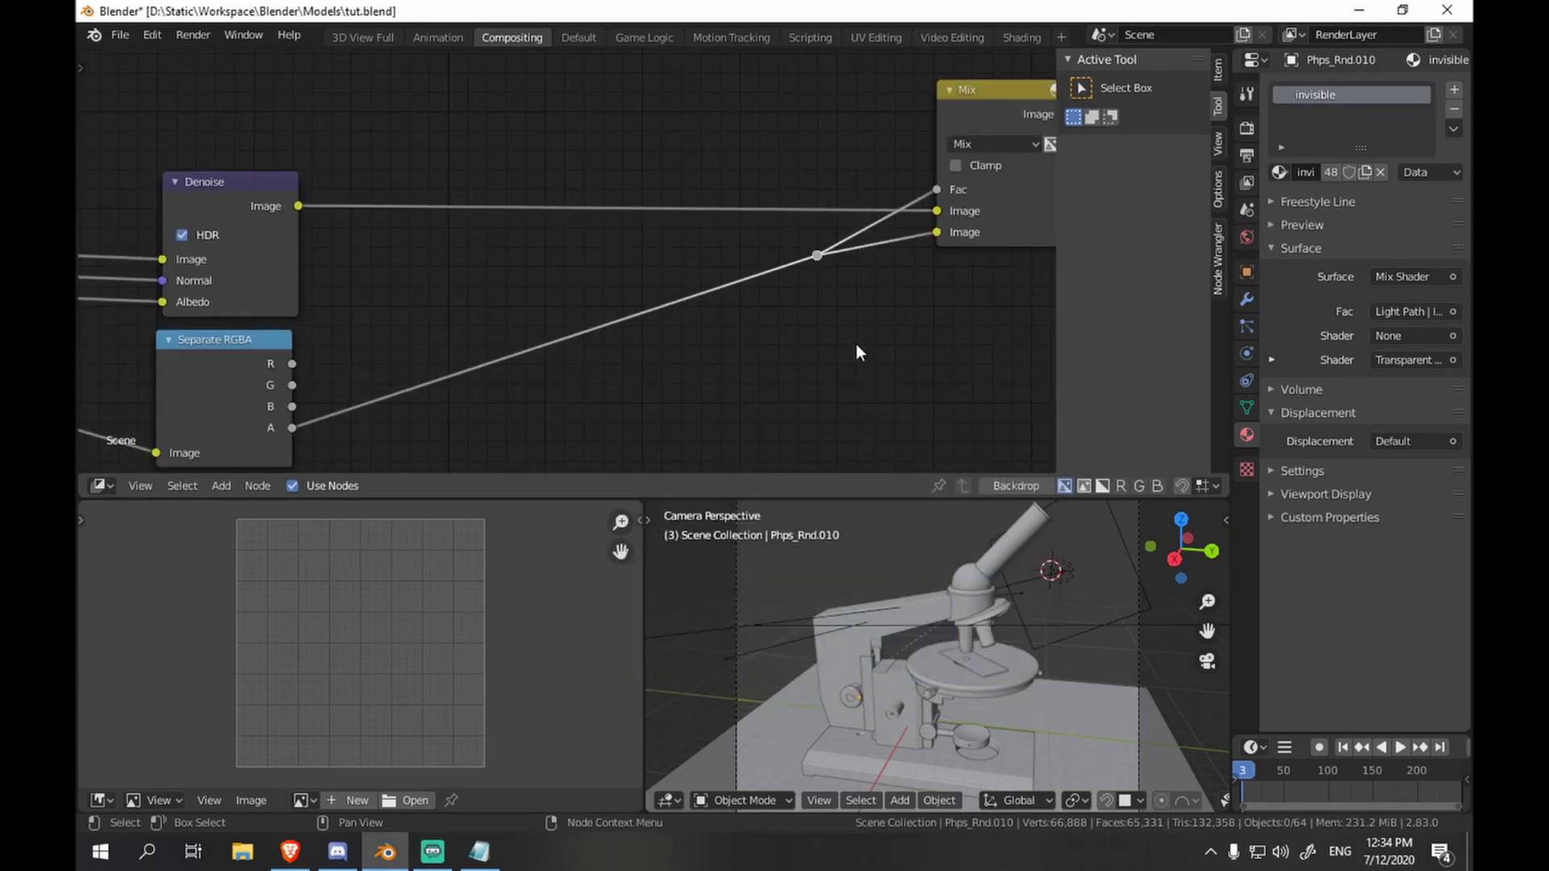
# - Adjust the reroute point before Mix and insert a second Separate RGBA node after the first one's A output
pyautogui.moveTo(814, 258); pyautogui.dragTo(823, 251)
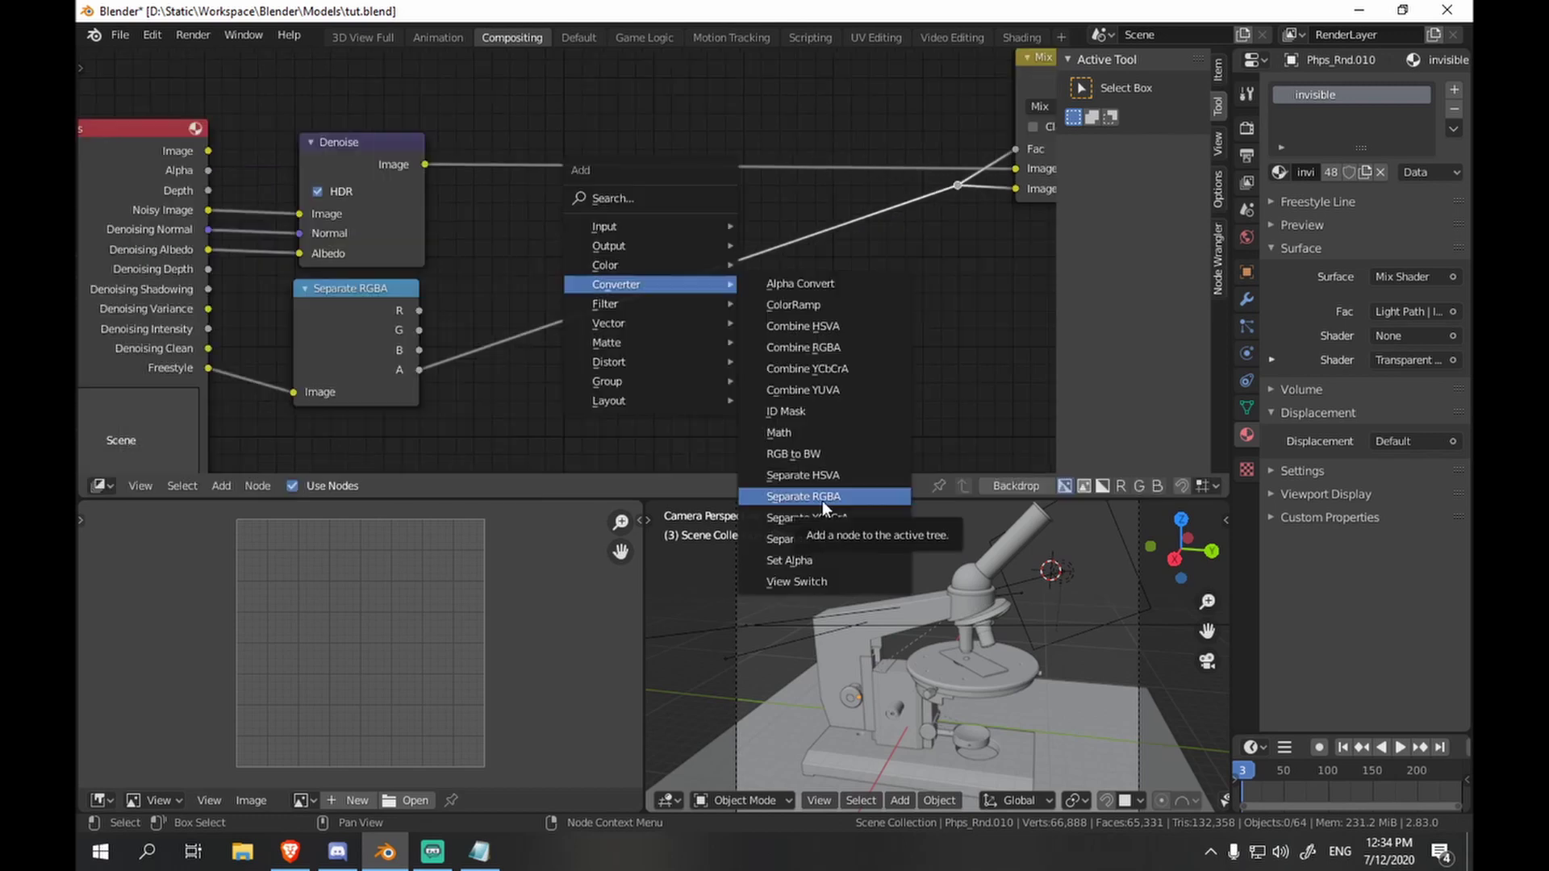
pyautogui.click(821, 501)
pyautogui.click(486, 244)
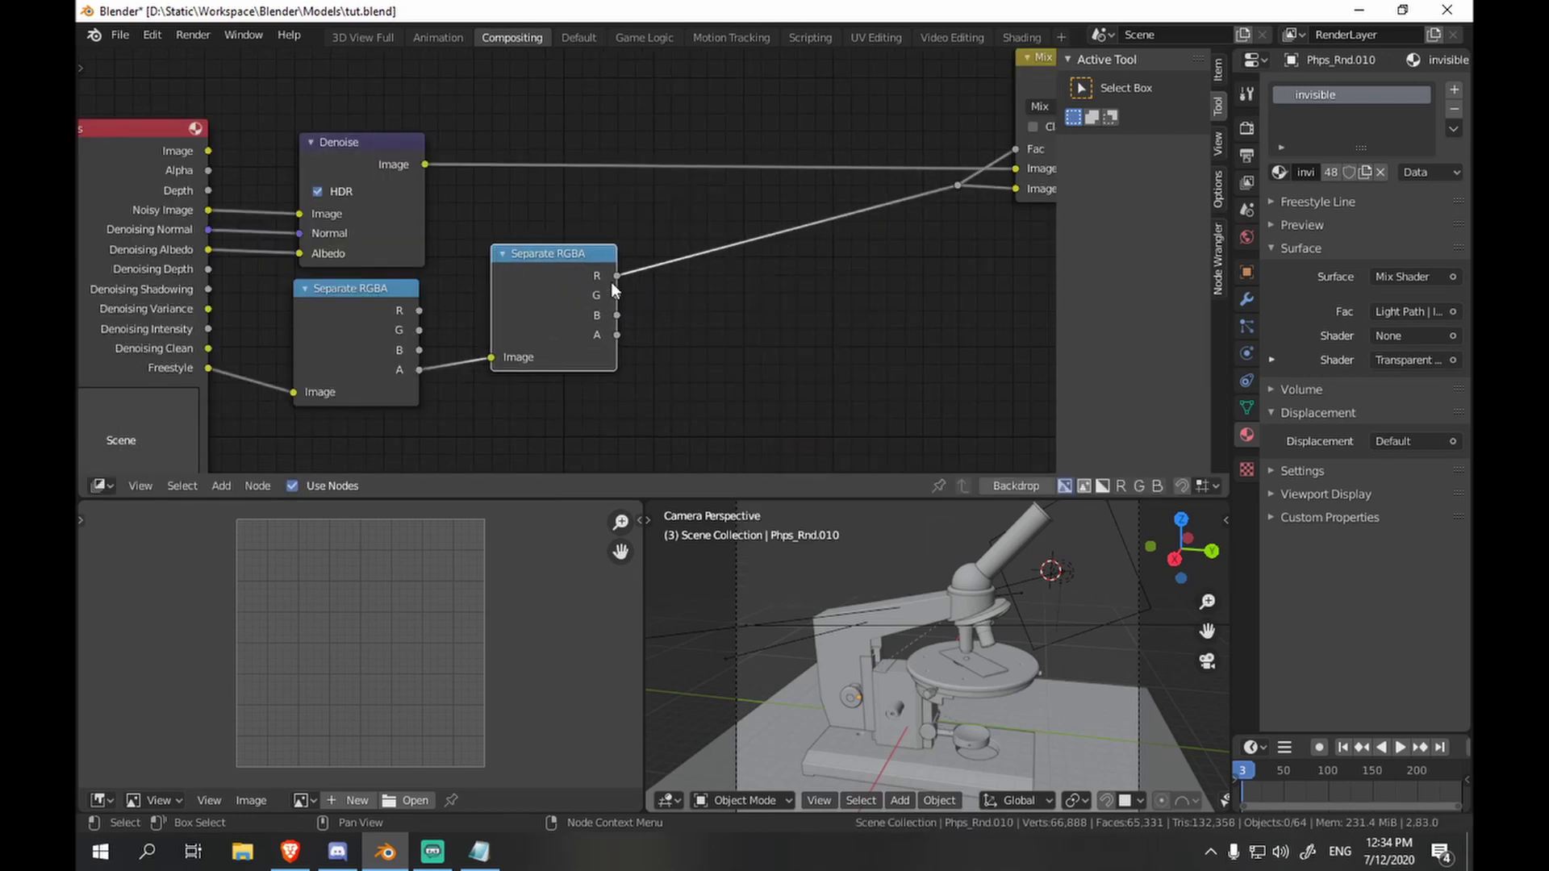
pyautogui.moveTo(559, 296); pyautogui.dragTo(529, 275)
# - Insert a Combine RGBA node before the reroute point and link its G, B and A inputs to the second Separate RGBA node
pyautogui.hotkey('shift', 'a')
pyautogui.moveTo(842, 263)
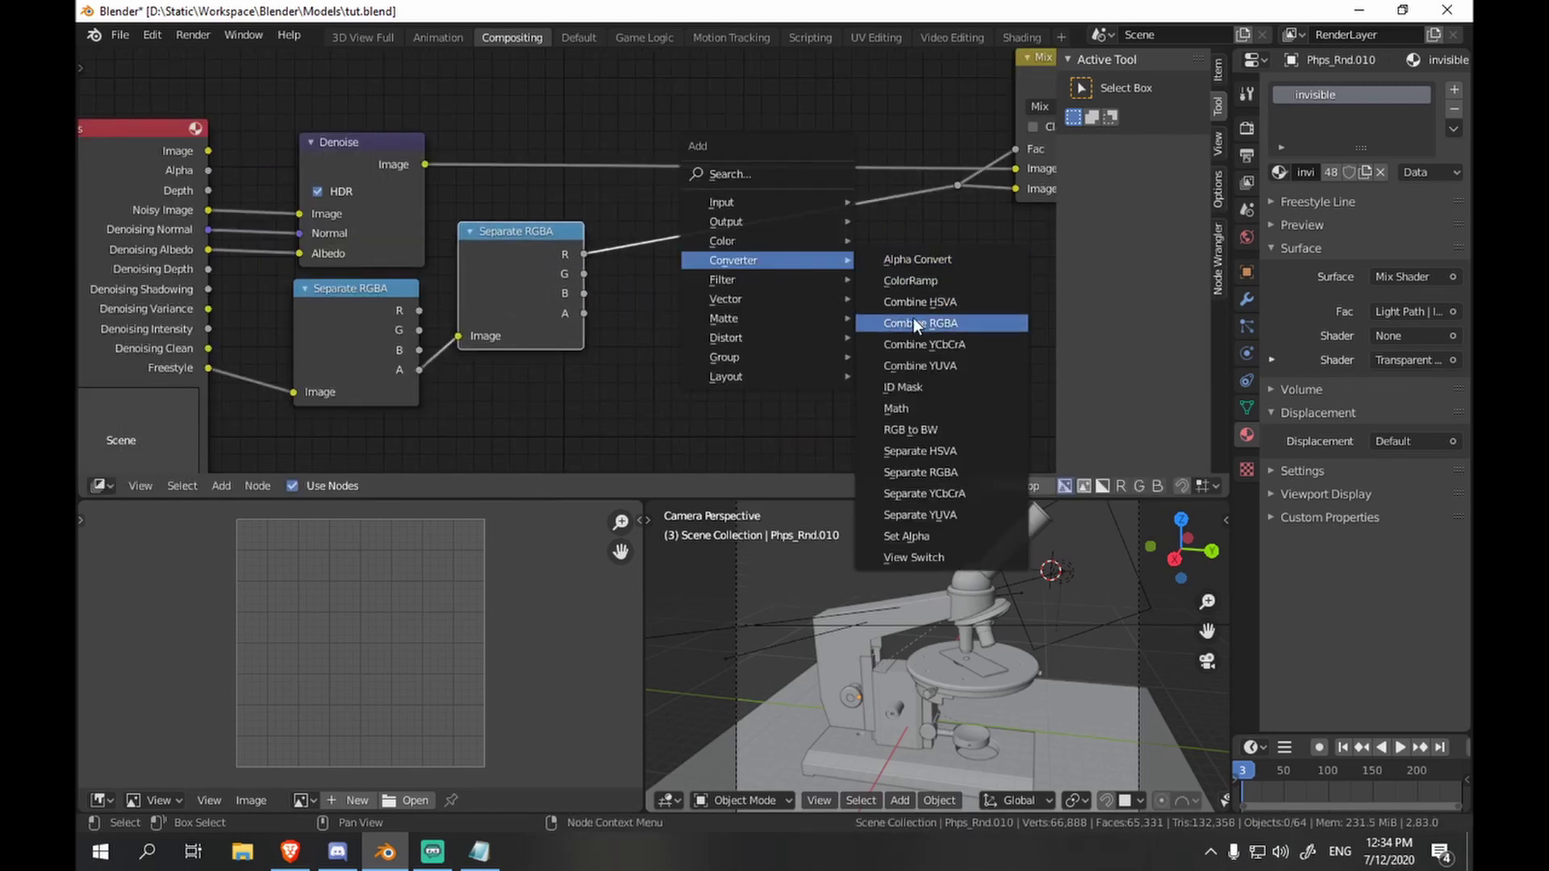
pyautogui.click(913, 318)
pyautogui.click(776, 187)
pyautogui.scroll(1, 776, 187)
pyautogui.moveTo(452, 321); pyautogui.dragTo(650, 285)
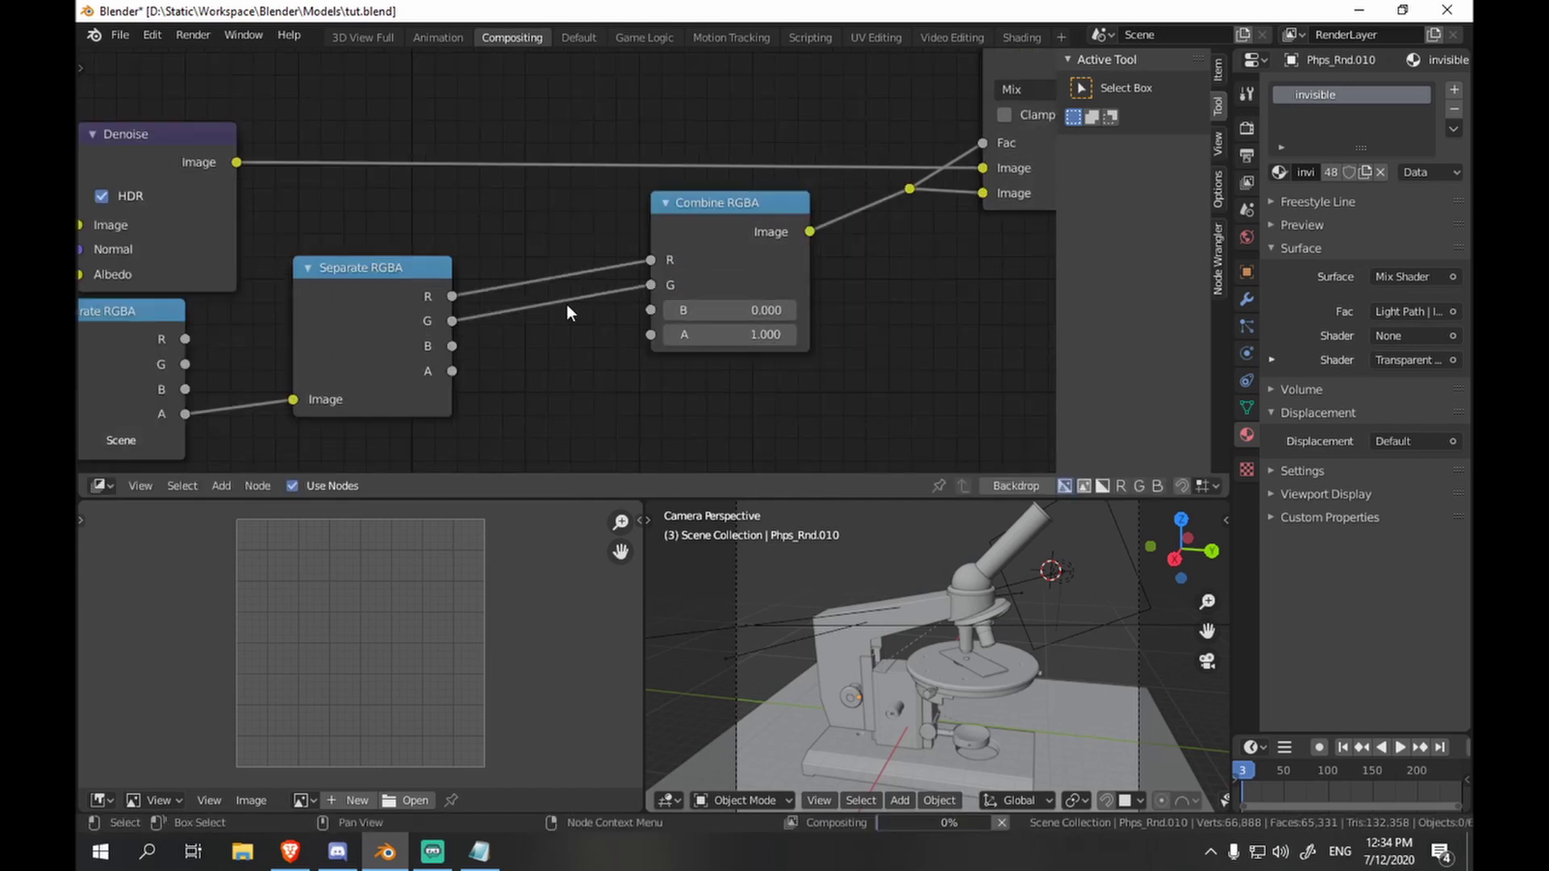
pyautogui.moveTo(452, 346); pyautogui.dragTo(652, 310)
pyautogui.scroll(-4, 699, 286)
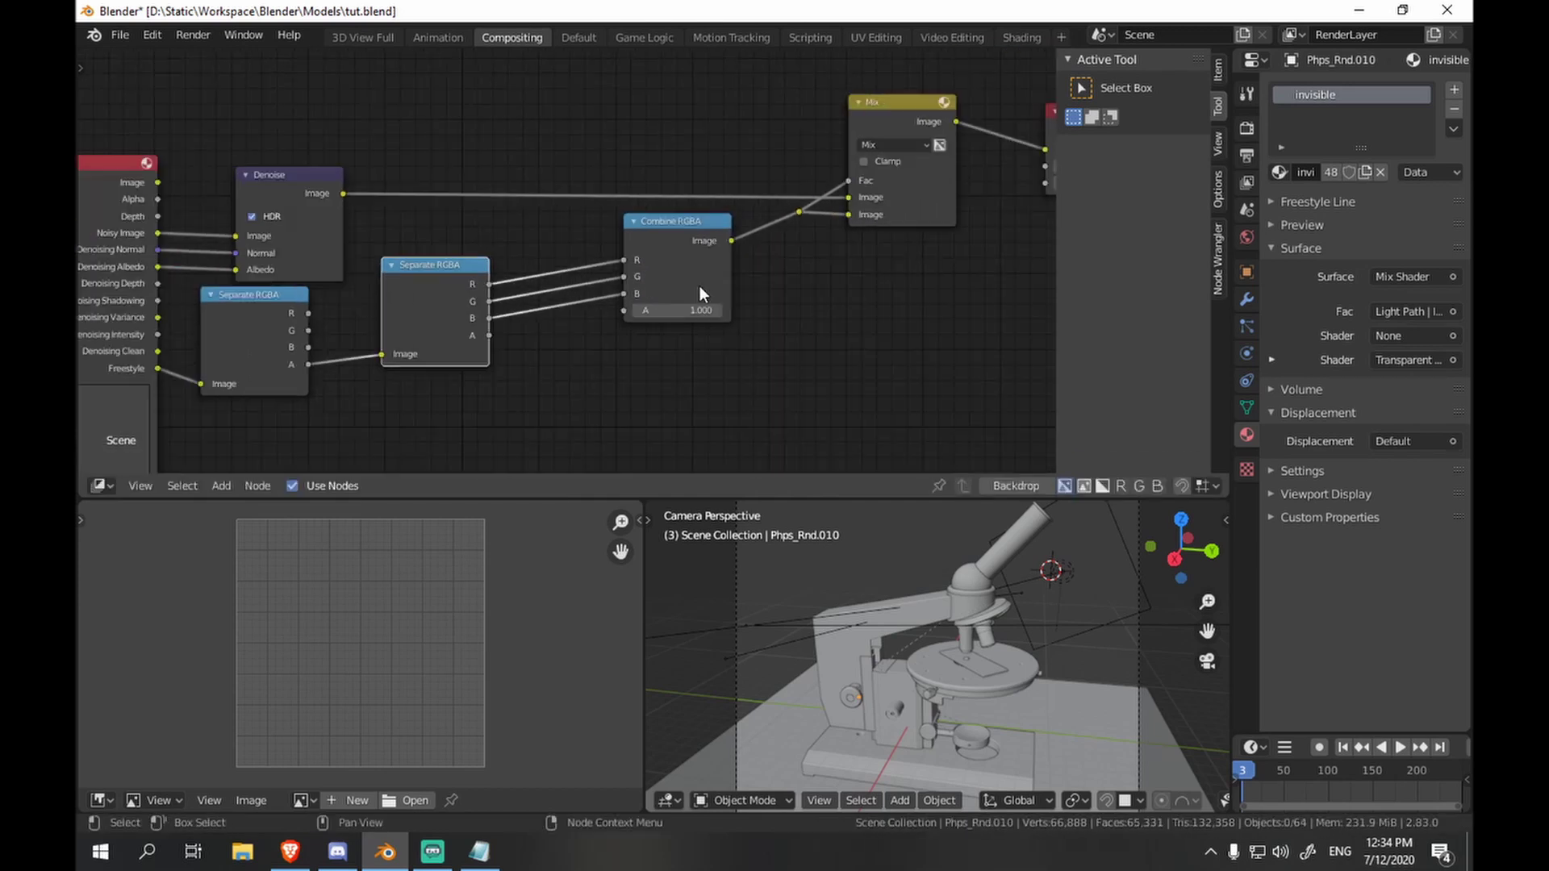
pyautogui.moveTo(403, 276); pyautogui.dragTo(337, 306)
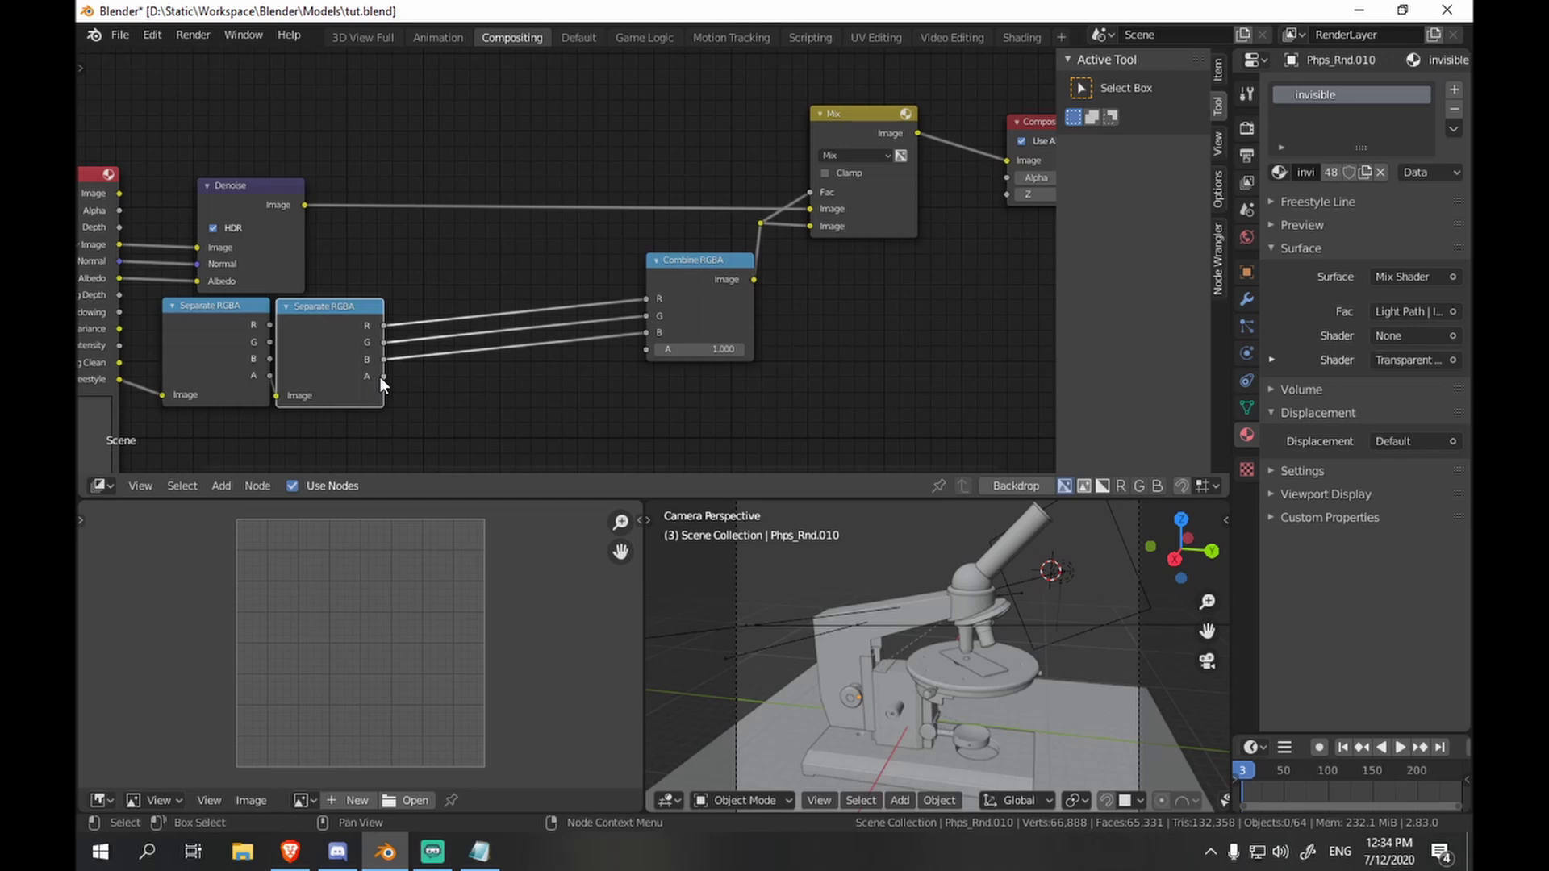
pyautogui.moveTo(384, 376); pyautogui.dragTo(651, 349)
# - Rearrange the two Separate RGBA nodes and the Combine RGBA node so that they are evenly spaced
pyautogui.moveTo(687, 281); pyautogui.dragTo(697, 295)
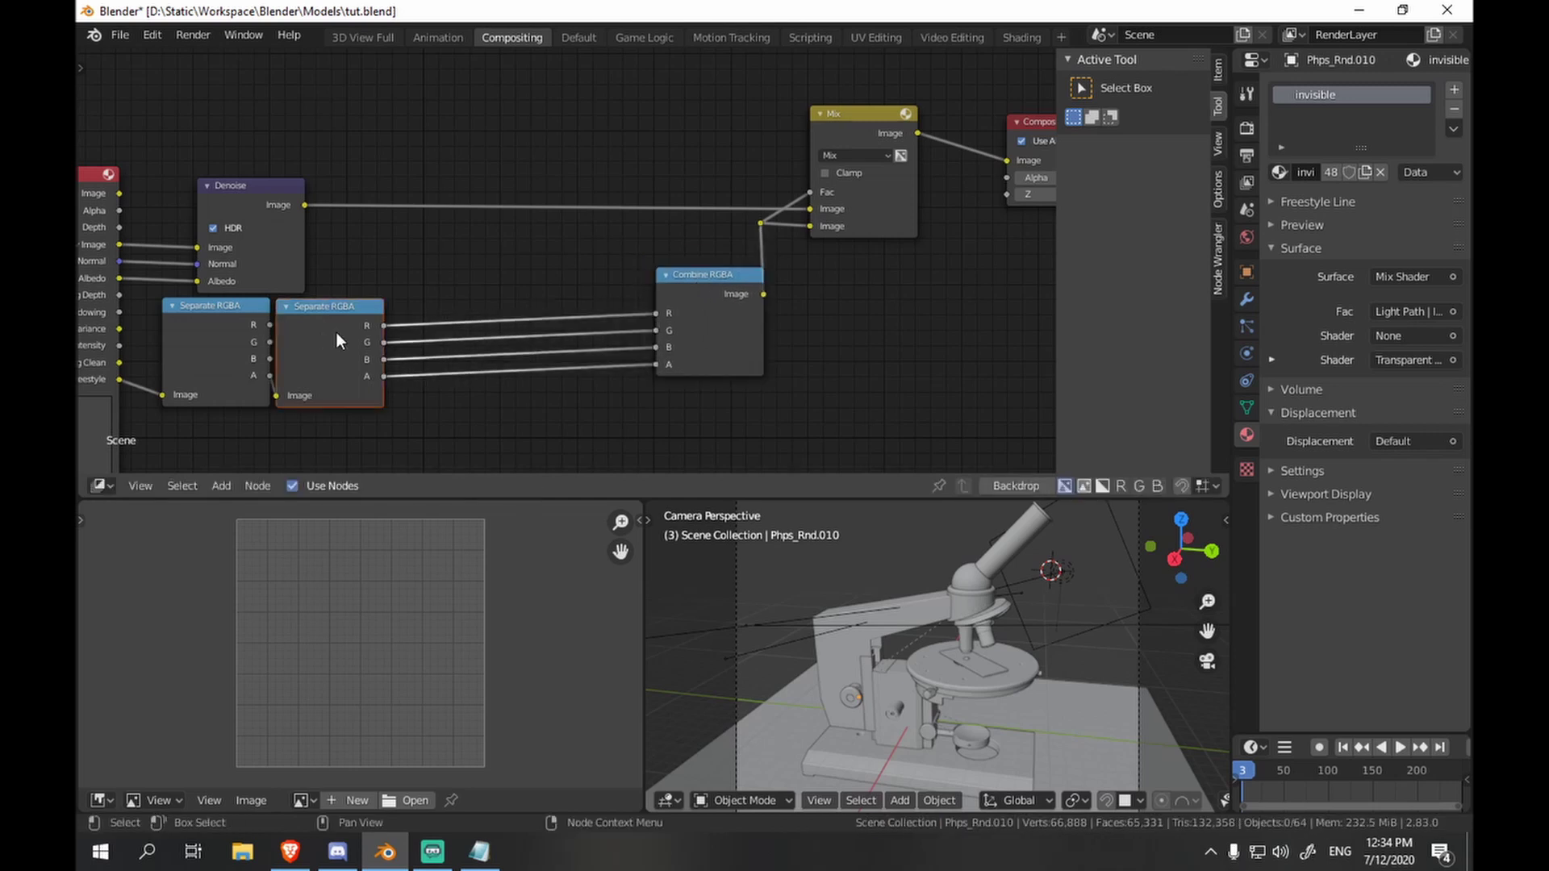
pyautogui.moveTo(336, 332); pyautogui.dragTo(374, 324)
pyautogui.moveTo(234, 339); pyautogui.dragTo(208, 344)
pyautogui.moveTo(365, 322); pyautogui.dragTo(353, 316)
pyautogui.scroll(2, 694, 300)
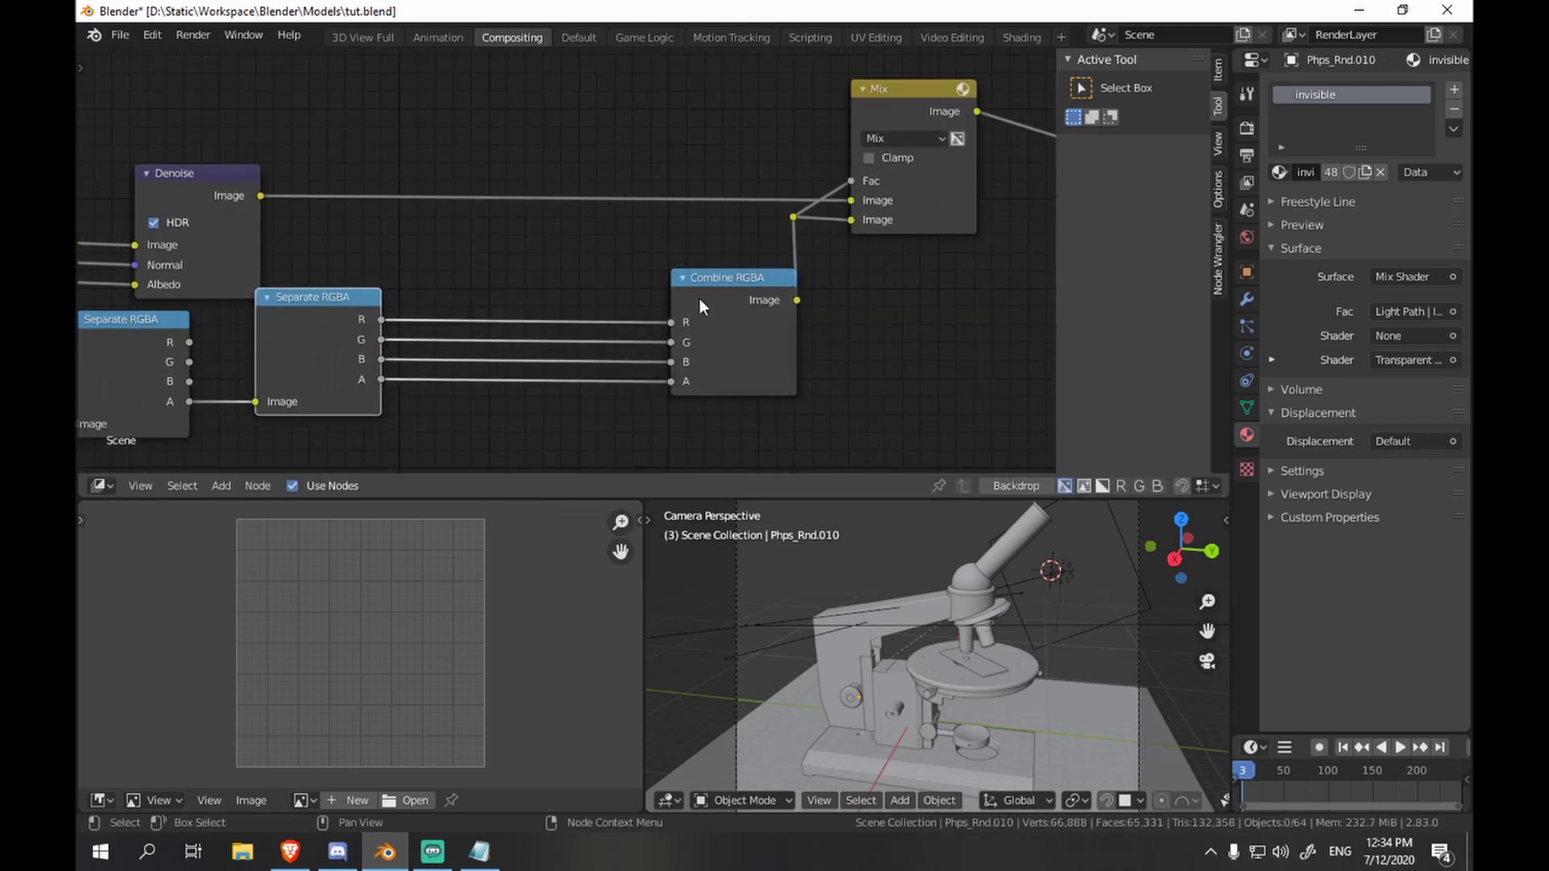
pyautogui.moveTo(742, 297); pyautogui.dragTo(710, 289)
pyautogui.scroll(1, 646, 295)
# - Insert a Blur node on the R link between Separate RGBA and Combine RGBA, and place it above the links
pyautogui.hotkey('shift', 'a')
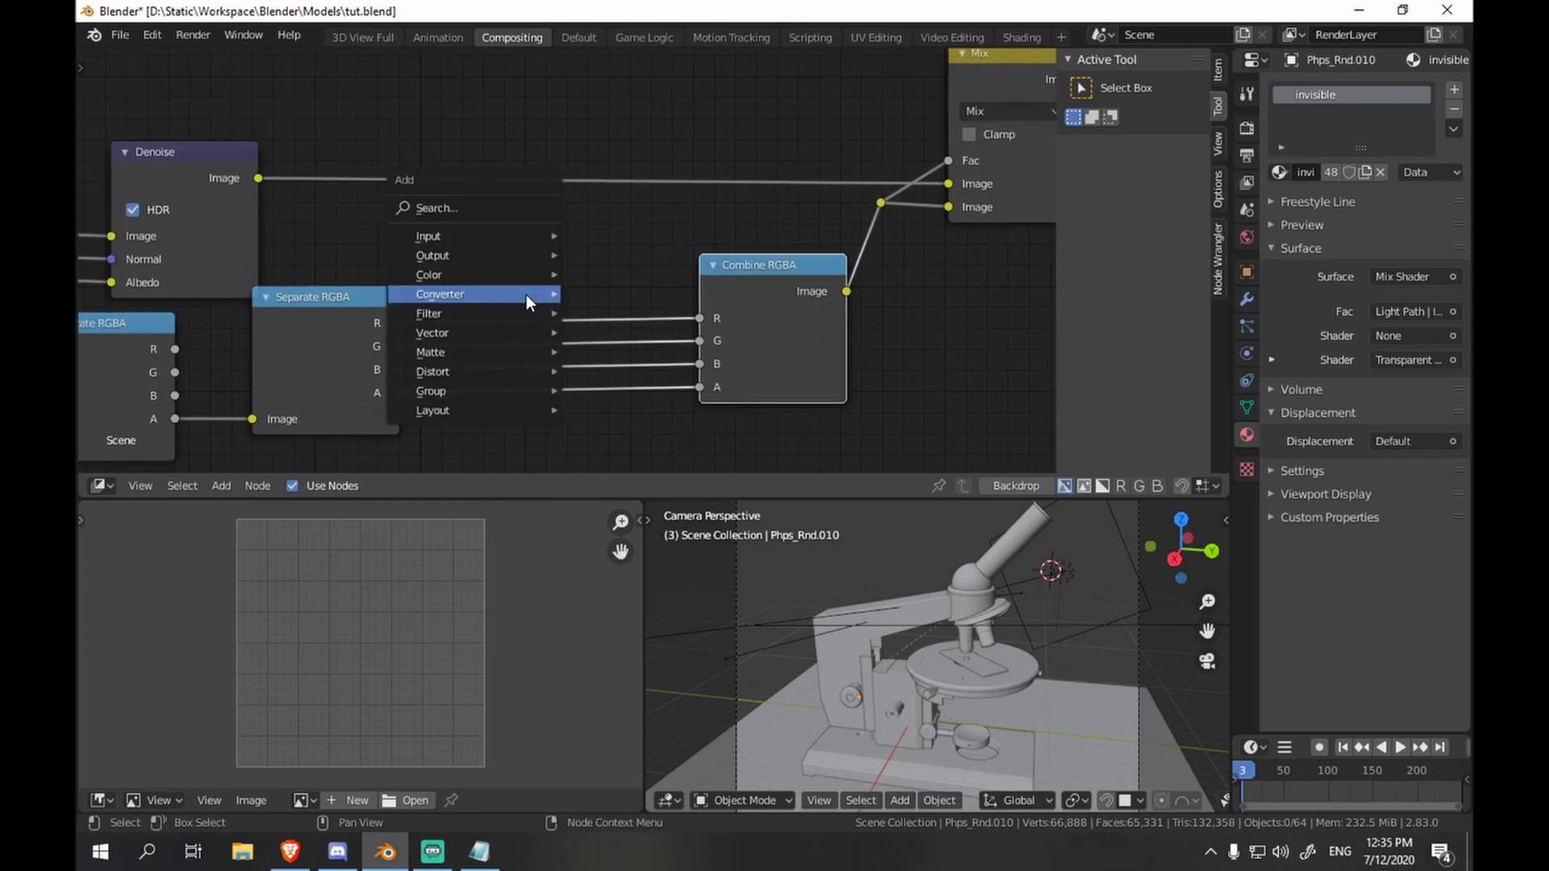
pyautogui.moveTo(526, 294)
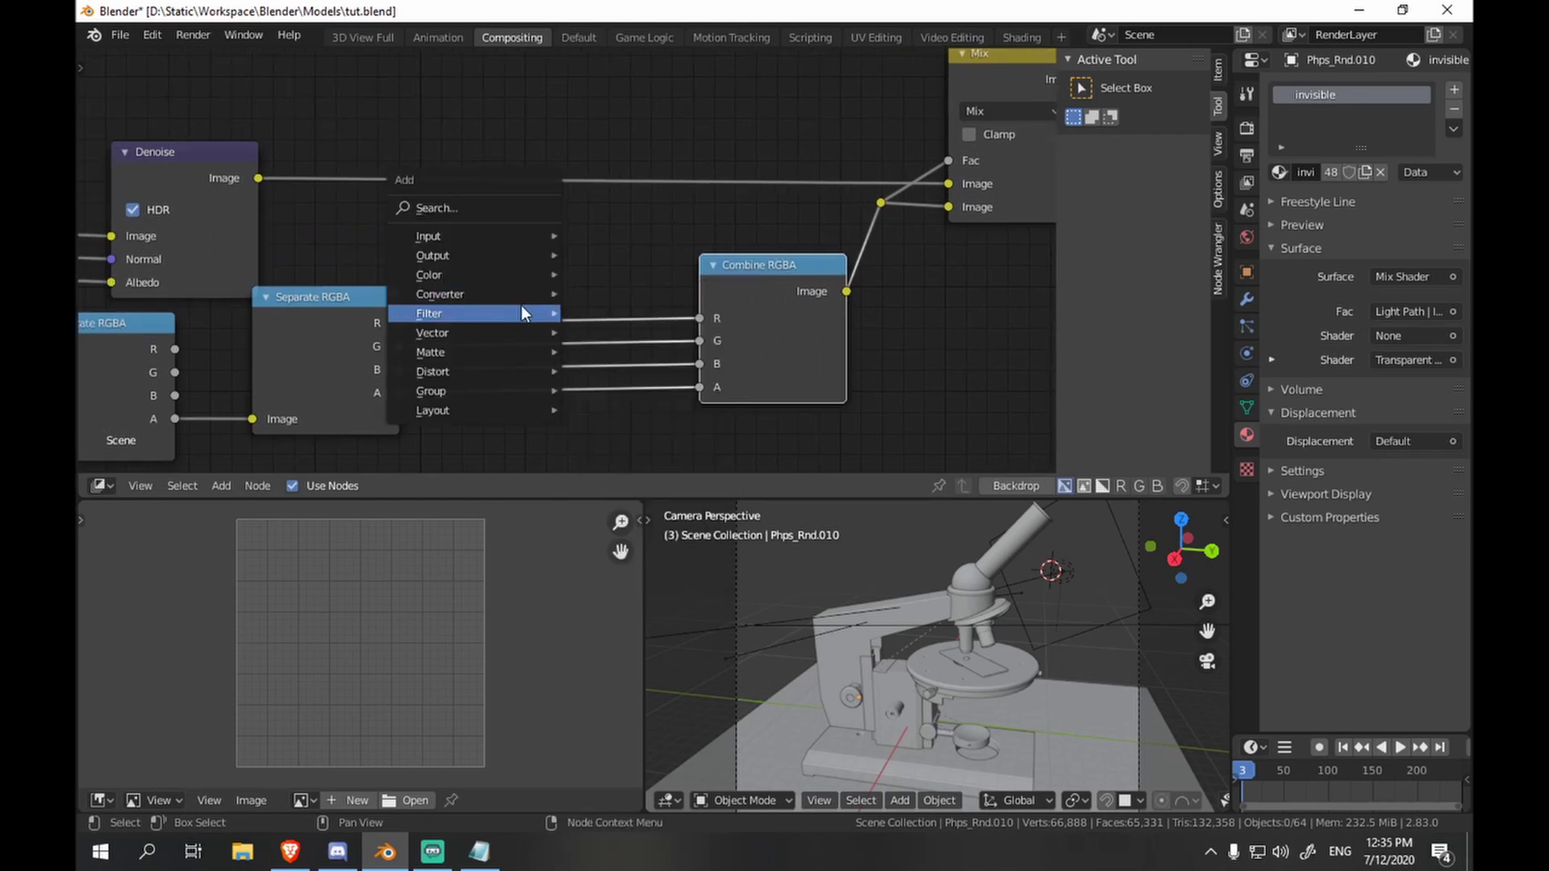
pyautogui.click(624, 335)
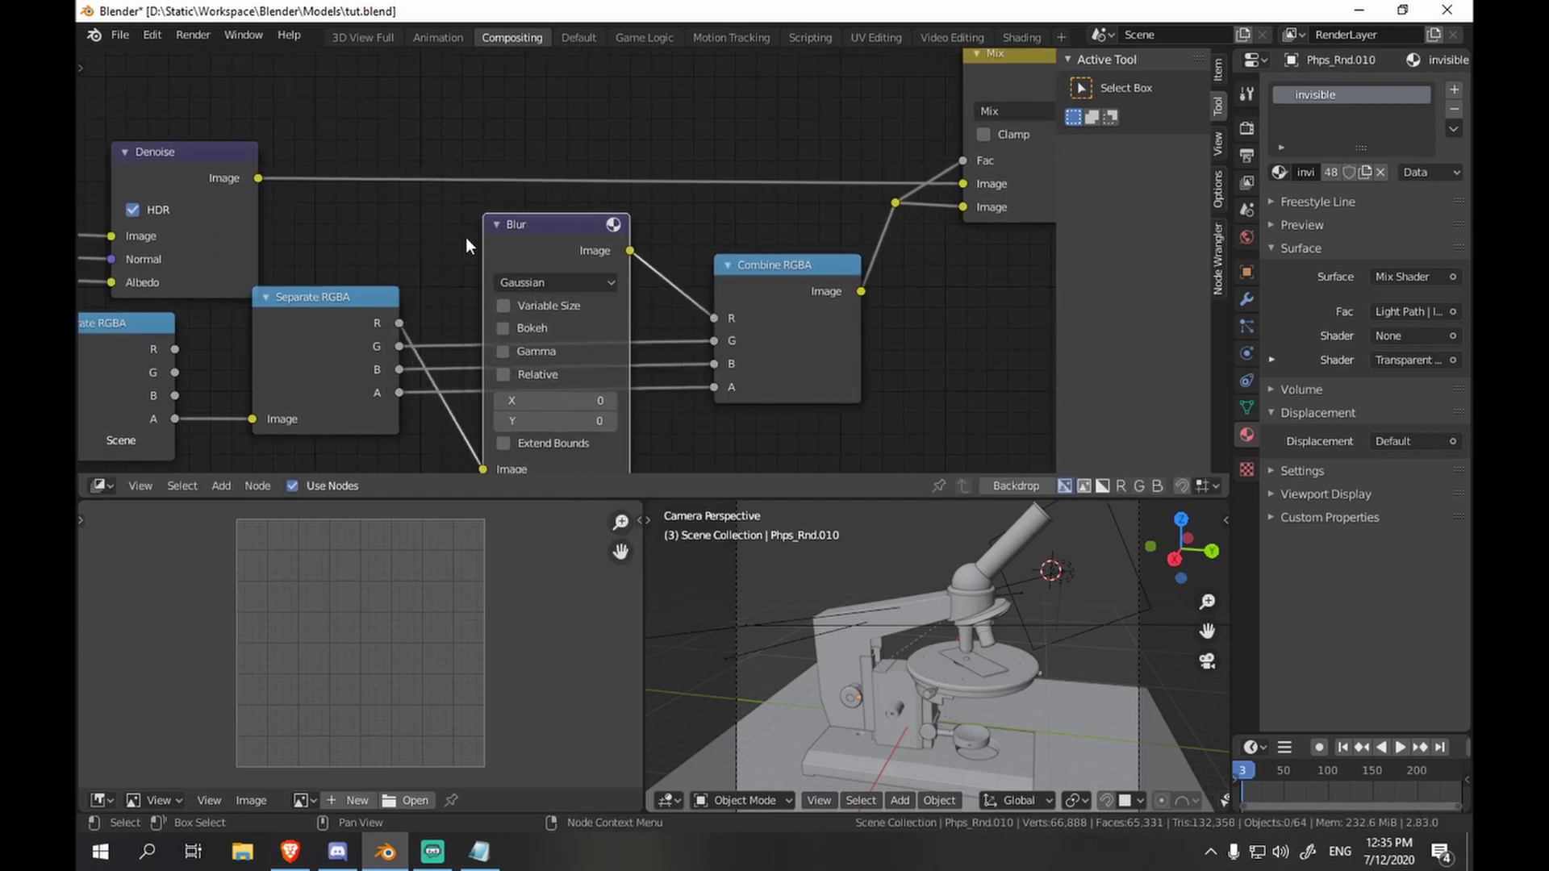
pyautogui.scroll(-3, 476, 234)
pyautogui.click(488, 158)
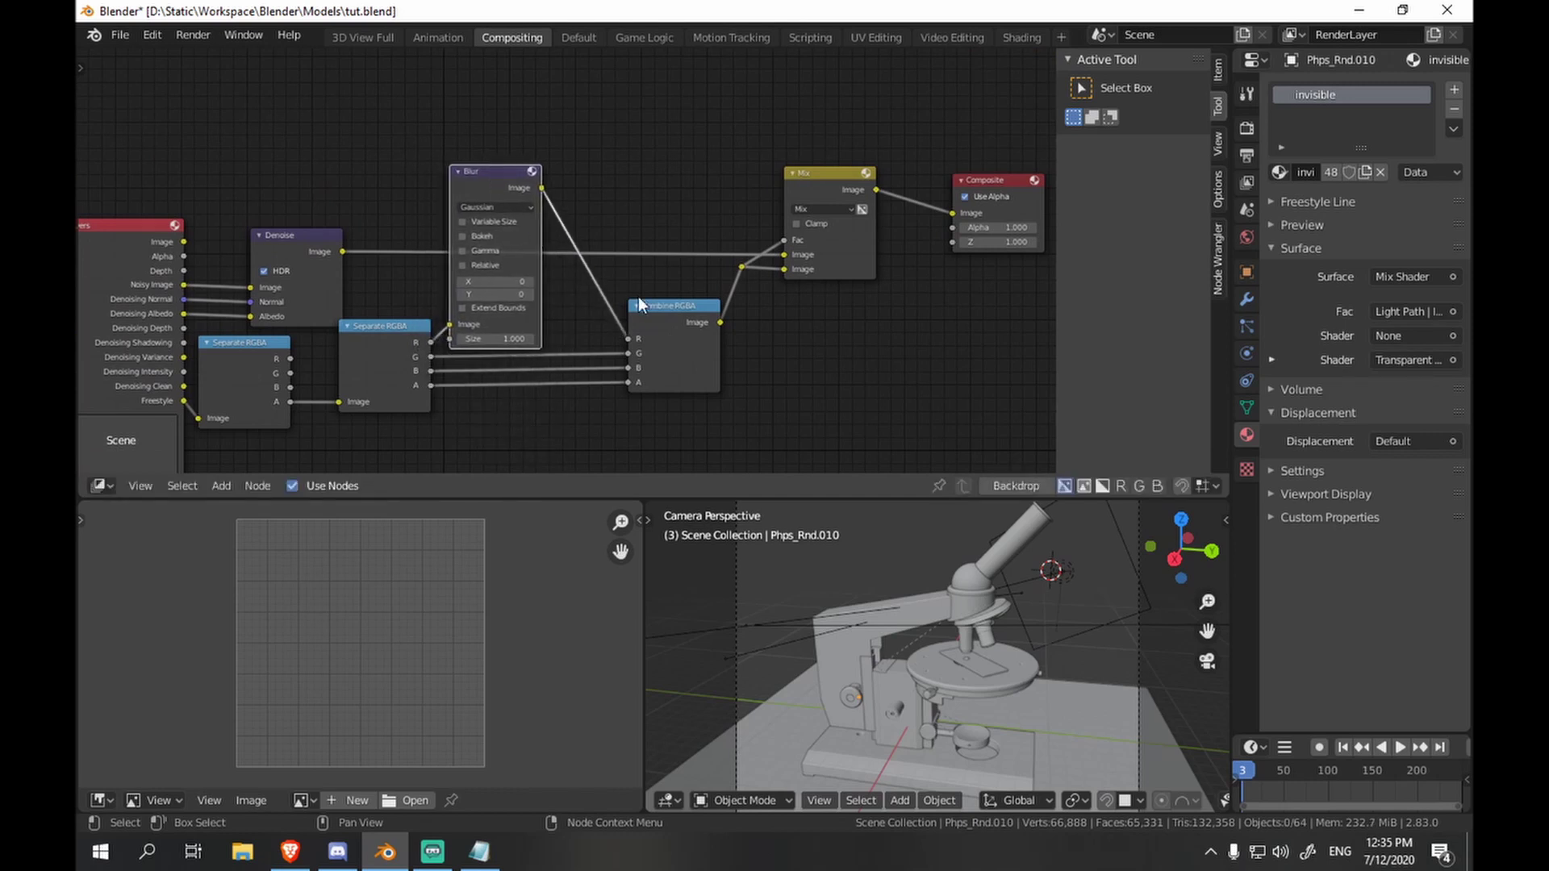
# - Insert a Translate node between Blur and the R input of Combine RGBA, and tidy both nodes' positions
pyautogui.scroll(2, 597, 302)
pyautogui.hotkey('shift', 'a')
pyautogui.moveTo(570, 307)
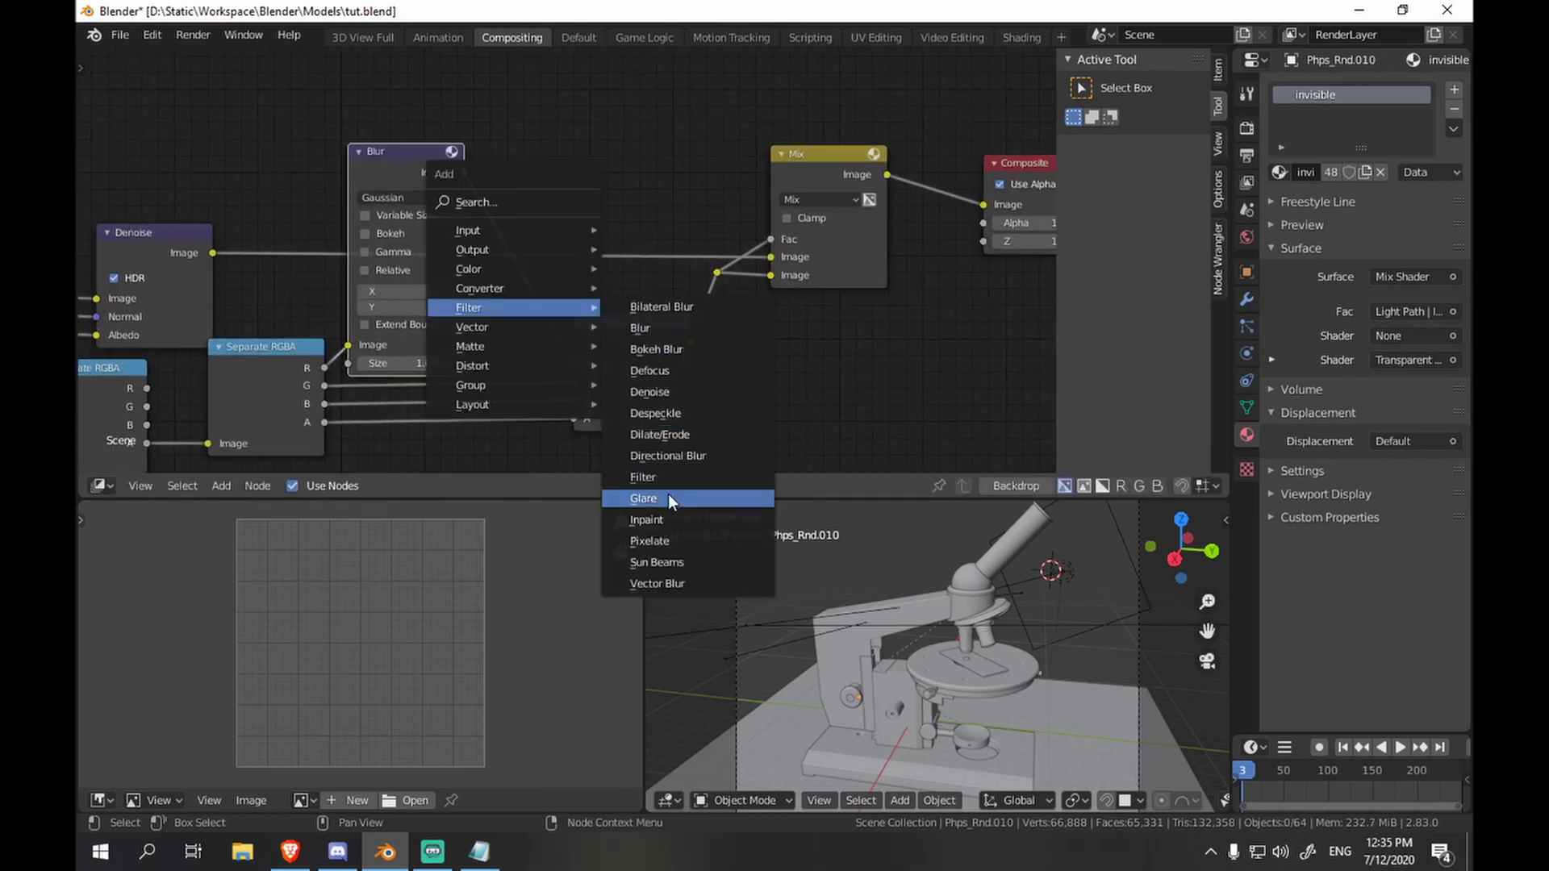
pyautogui.moveTo(555, 359)
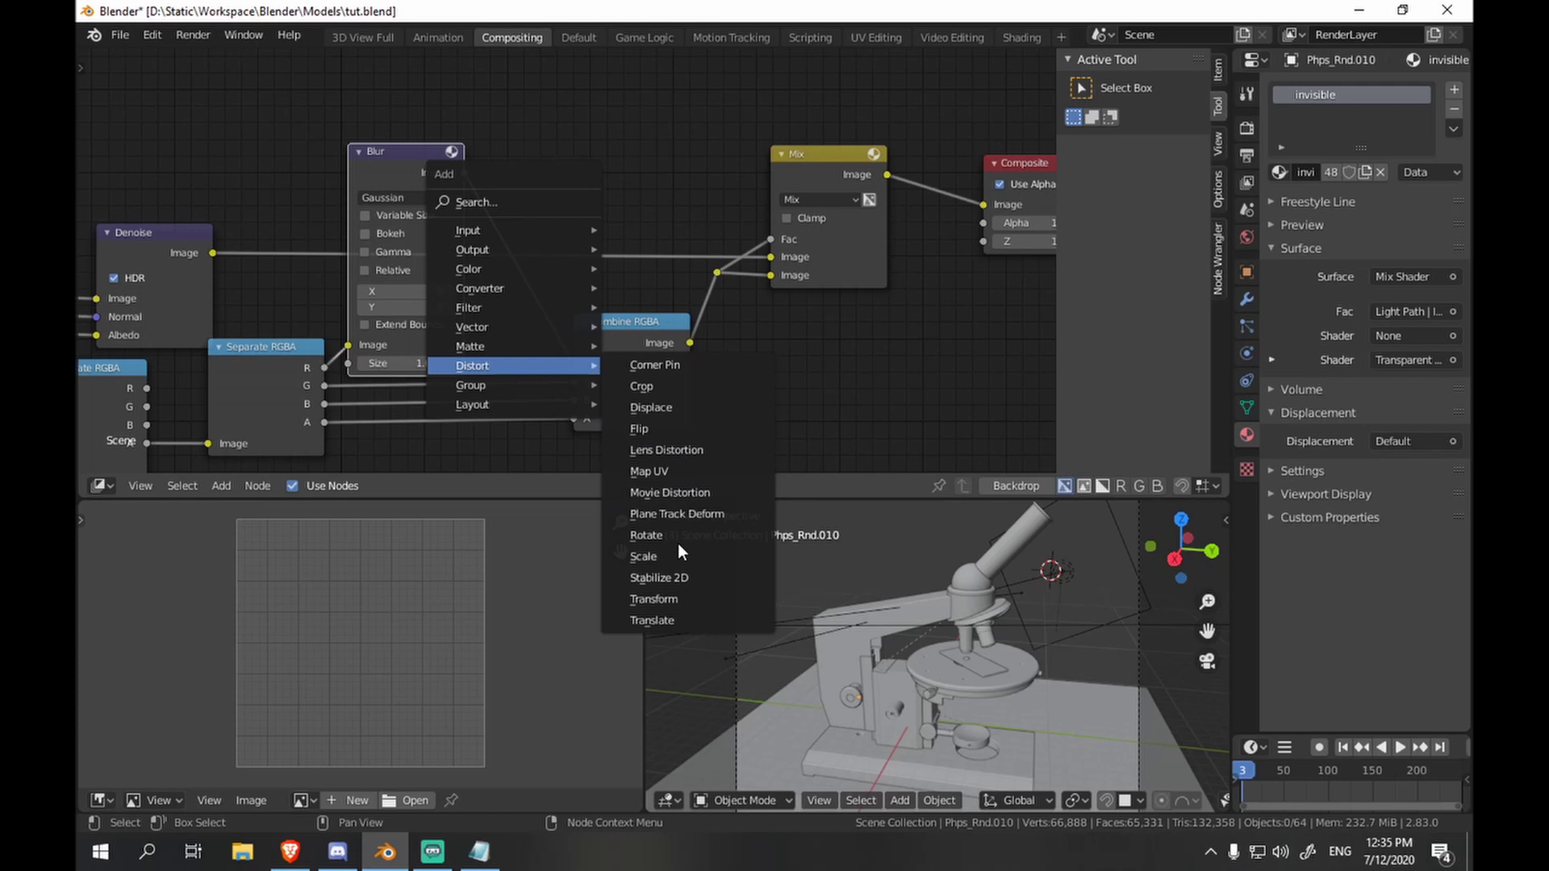
pyautogui.click(661, 619)
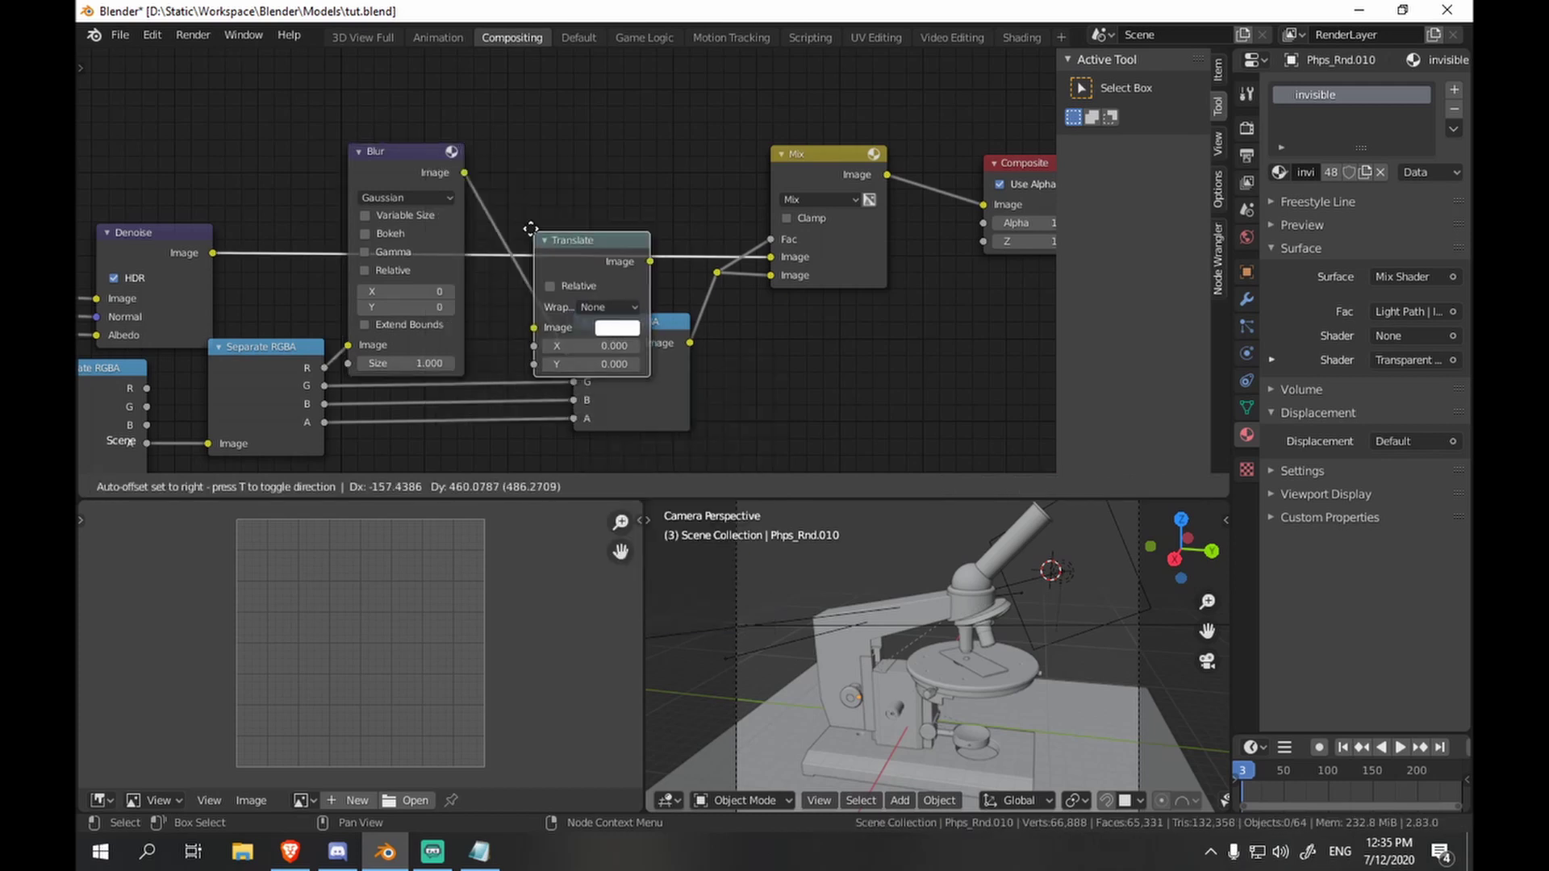
pyautogui.click(511, 234)
pyautogui.moveTo(589, 241); pyautogui.dragTo(591, 164)
pyautogui.moveTo(420, 161); pyautogui.dragTo(443, 143)
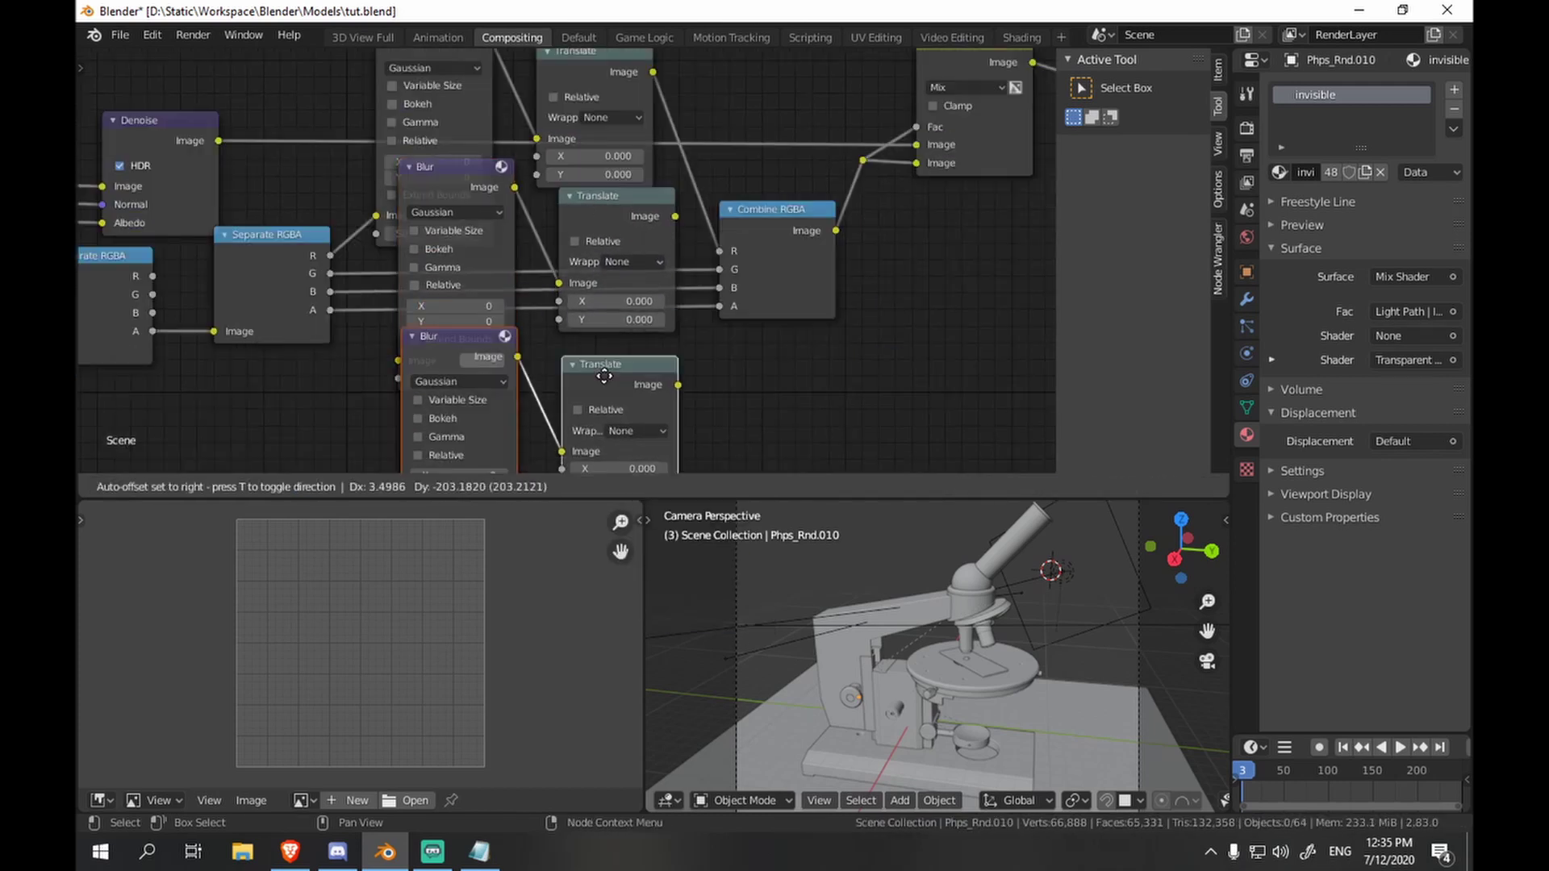
# - Place duplicated Blur and Translate pairs for the green and blue channels and link them between Separate RGBA and Combine RGBA
pyautogui.click(604, 376)
pyautogui.moveTo(452, 336); pyautogui.dragTo(451, 412)
pyautogui.moveTo(330, 274); pyautogui.dragTo(402, 365)
pyautogui.moveTo(323, 145); pyautogui.dragTo(401, 435)
pyautogui.moveTo(568, 210); pyautogui.dragTo(605, 263)
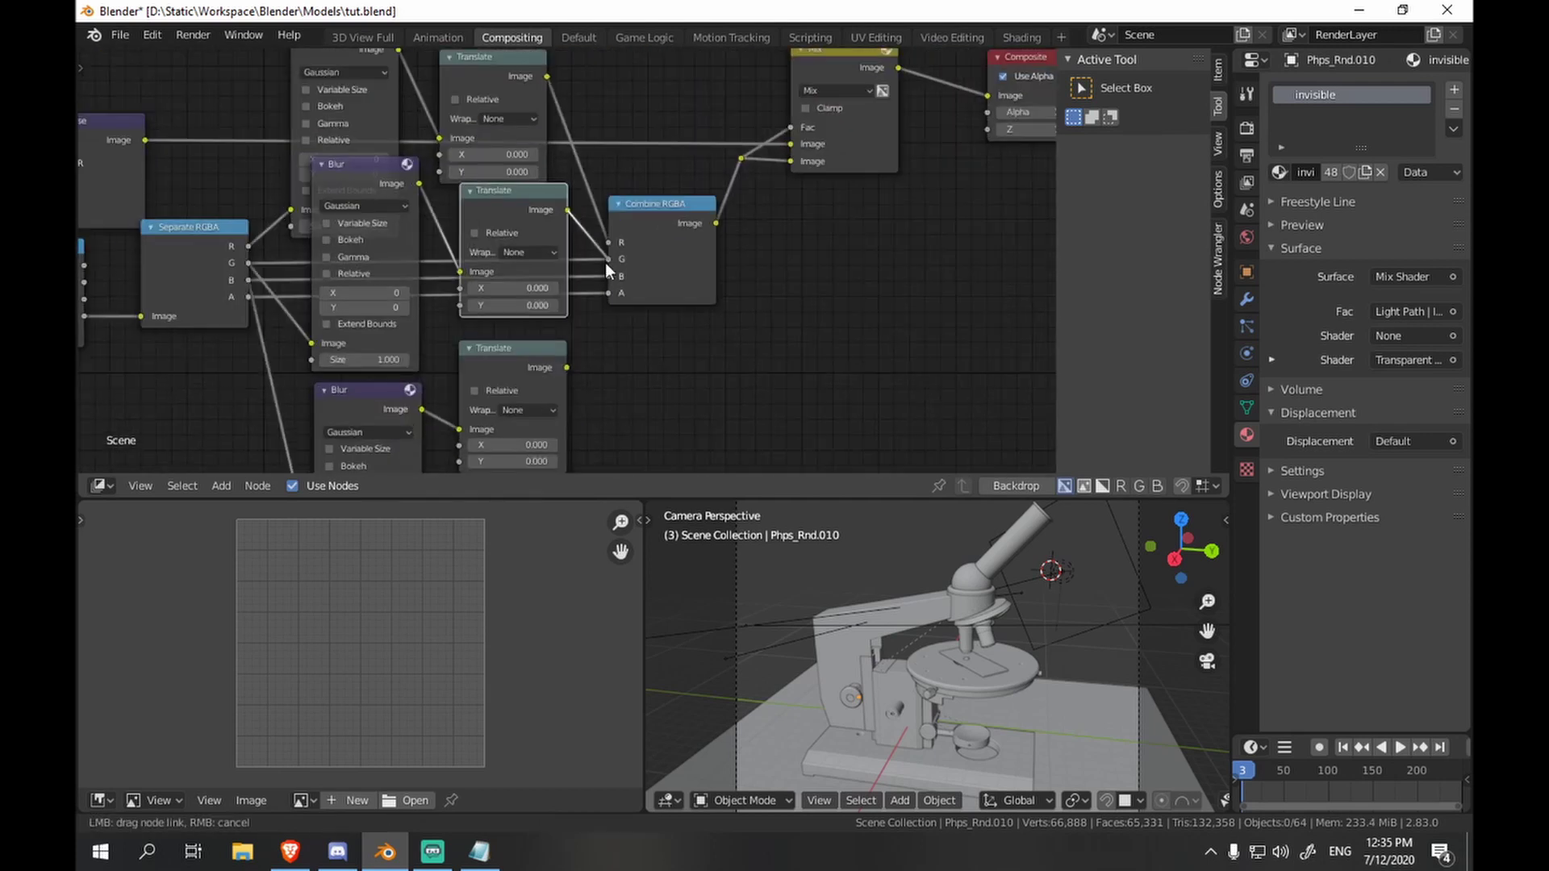
pyautogui.moveTo(568, 368); pyautogui.dragTo(610, 276)
# - Untangle the overlapping Blur nodes, and set X and Y to 1 on the red channel's Blur and 2 on the green channel's
pyautogui.moveTo(525, 311); pyautogui.dragTo(587, 386, button='middle')
pyautogui.scroll(2, 618, 218)
pyautogui.scroll(1, 578, 246)
pyautogui.moveTo(526, 230); pyautogui.dragTo(541, 313, button='middle')
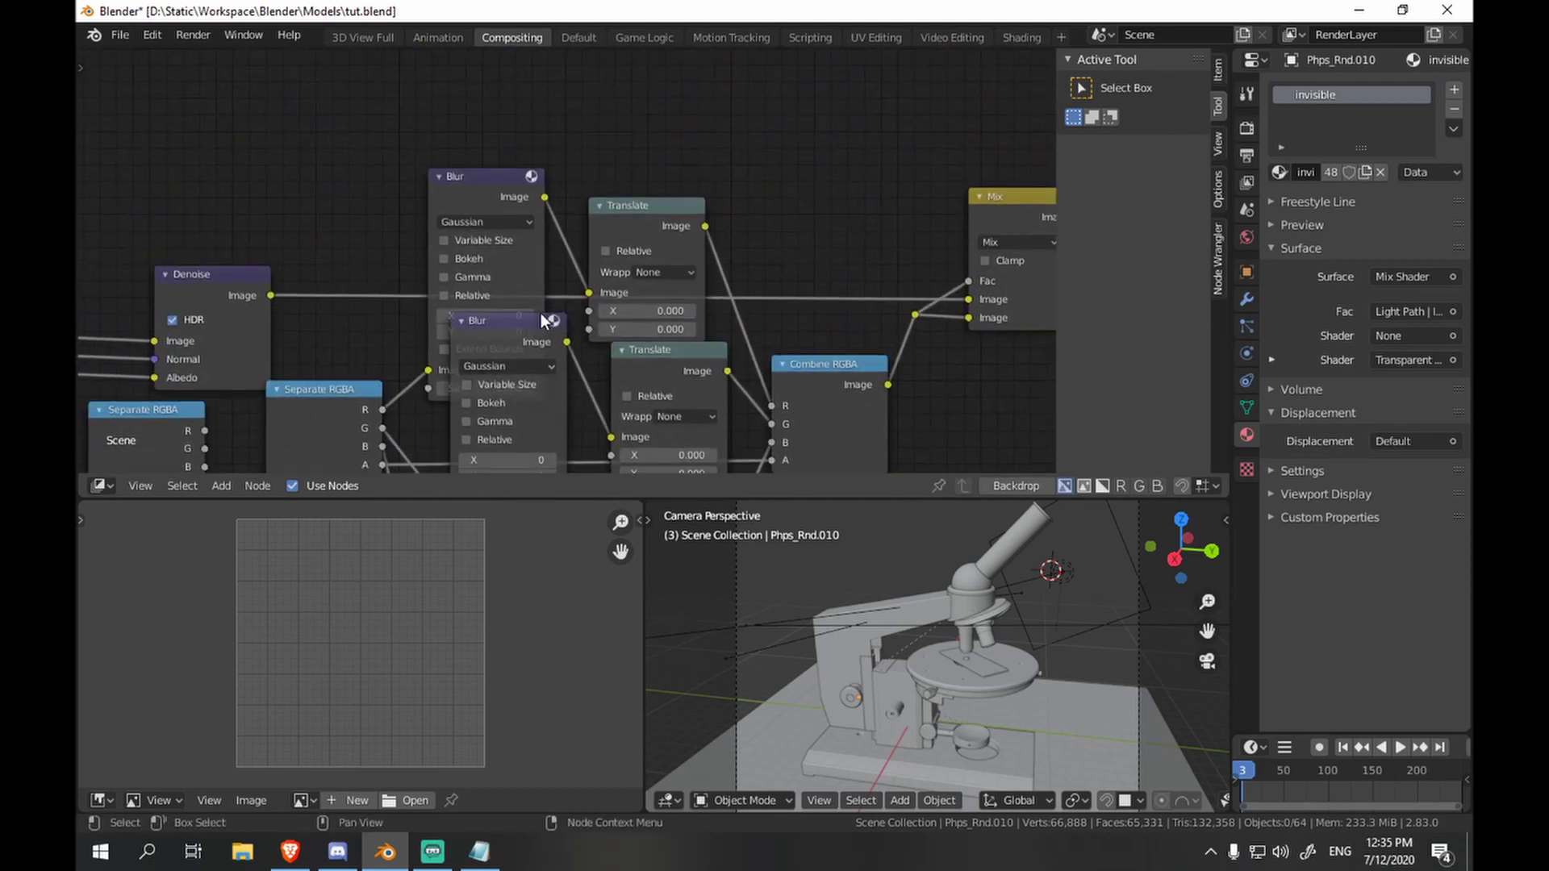
pyautogui.scroll(2, 537, 305)
pyautogui.moveTo(479, 160); pyautogui.dragTo(505, 470)
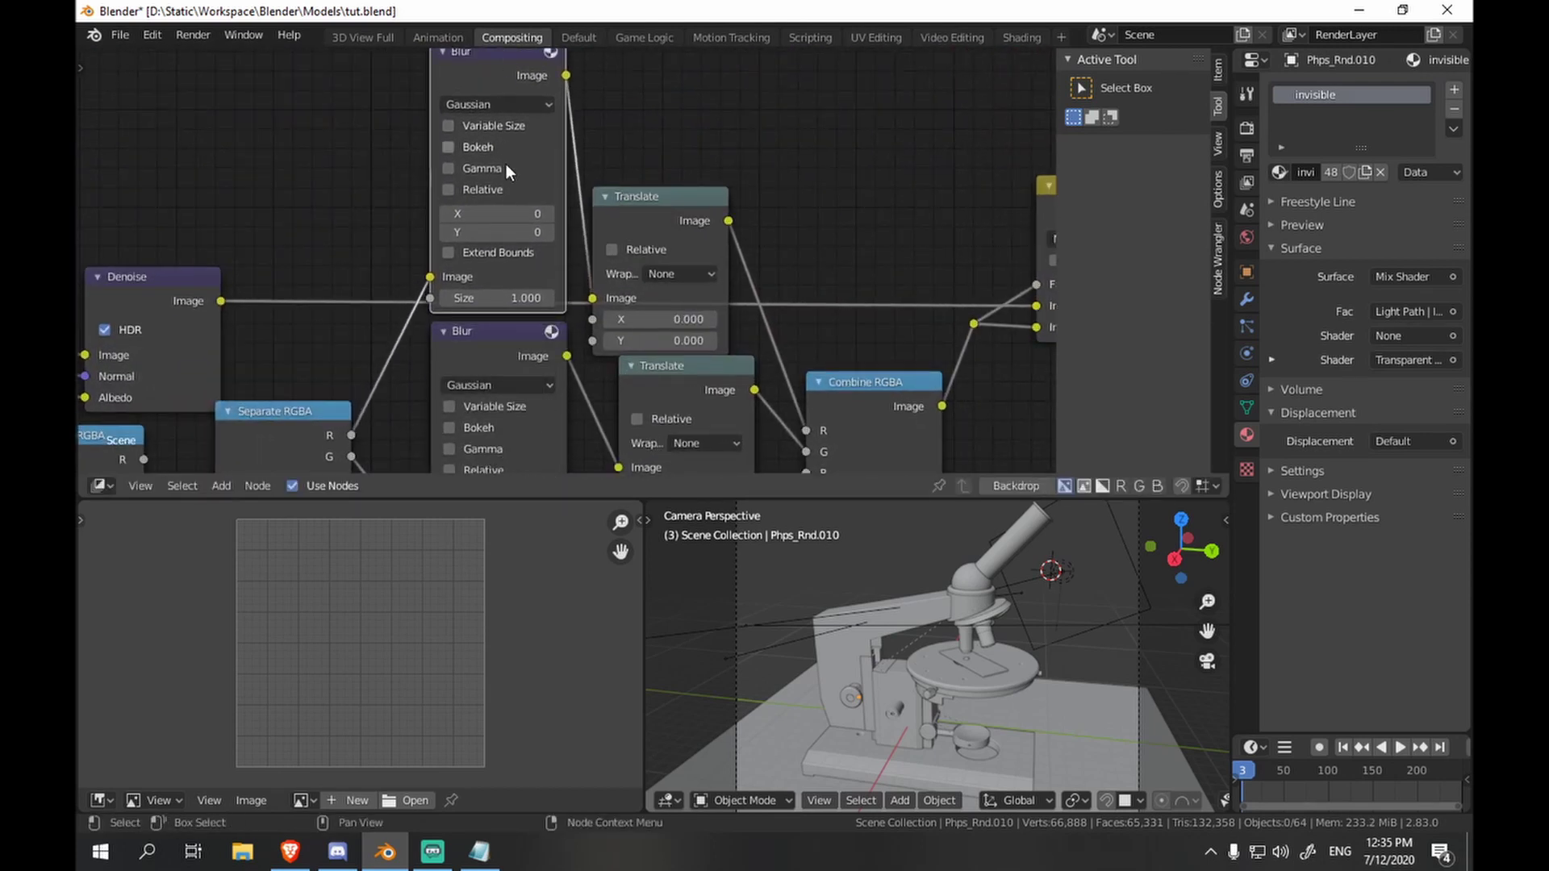
pyautogui.press('g')
pyautogui.click(517, 239)
pyautogui.write('1')
pyautogui.press('Return')
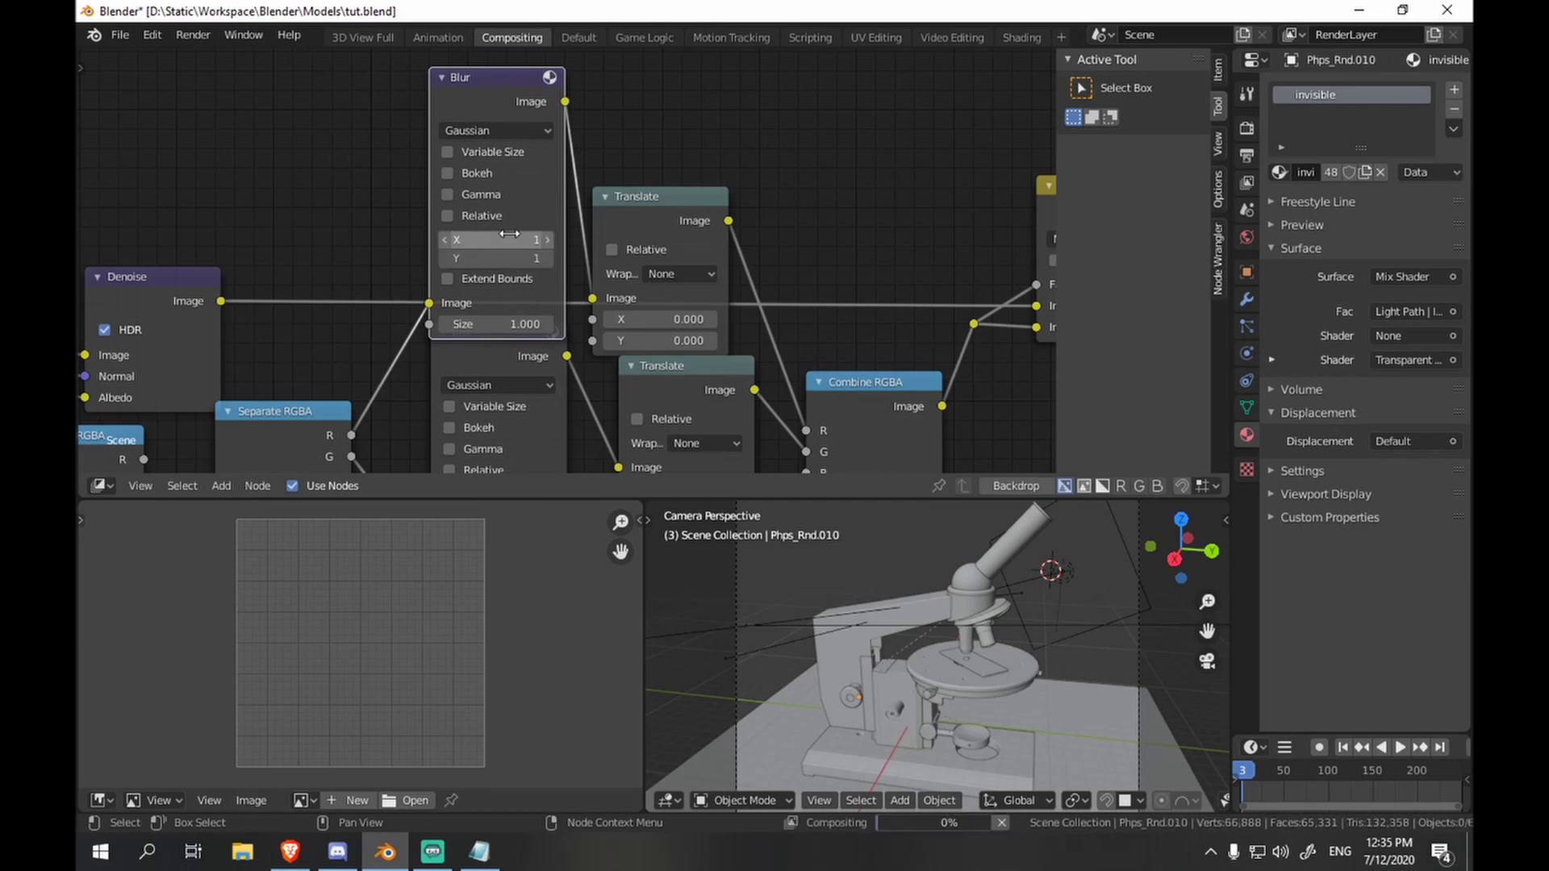
pyautogui.moveTo(559, 379); pyautogui.dragTo(596, 207, button='middle')
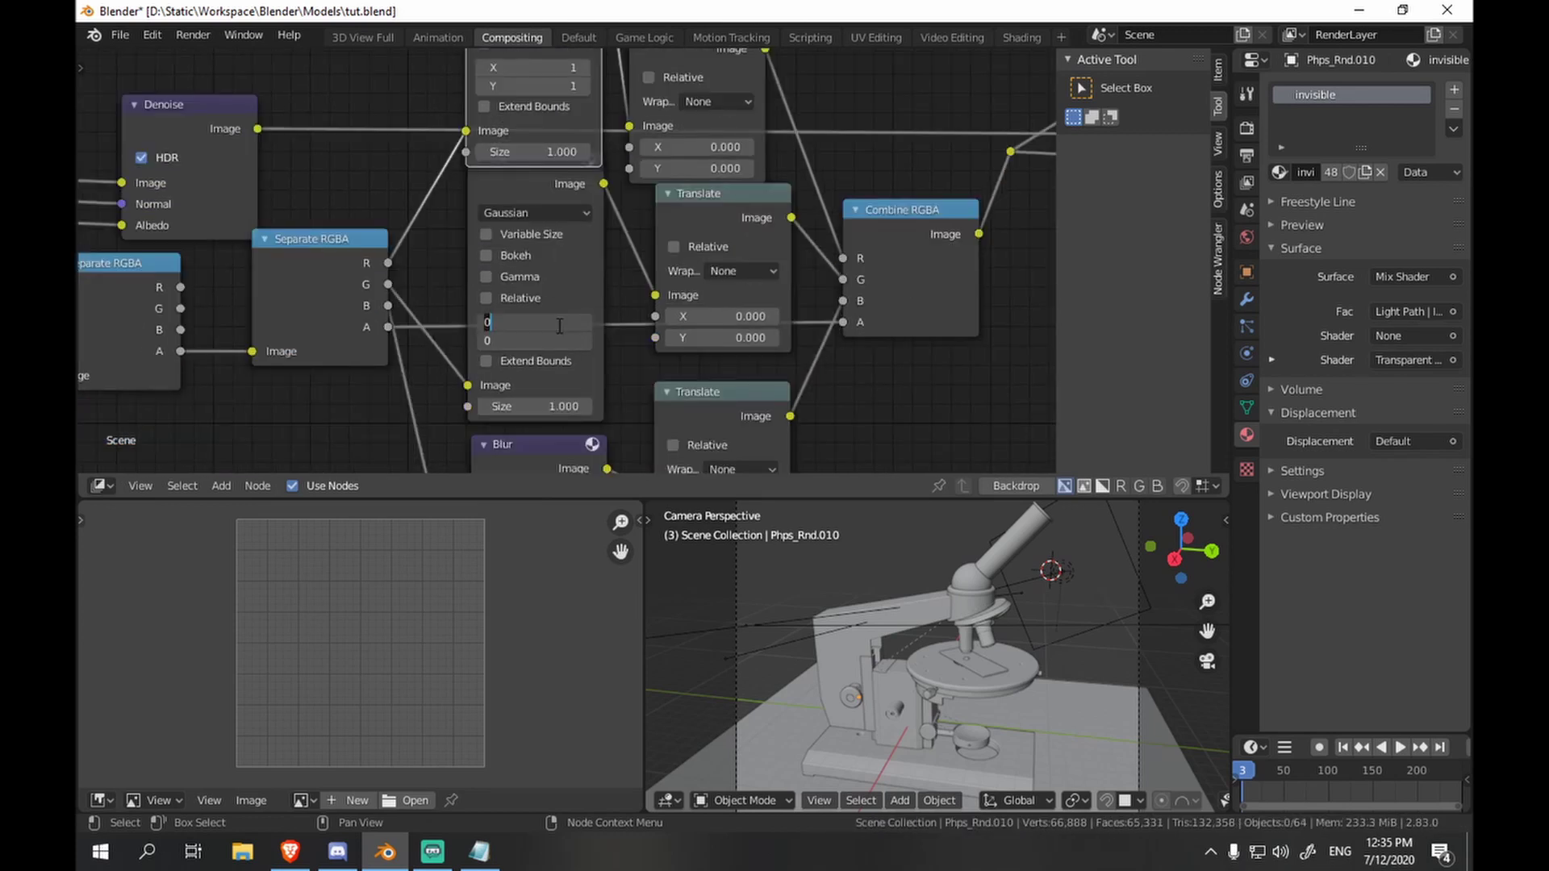
pyautogui.press('Return')
# - Move the Render Layers, Denoise and first Separate RGBA nodes away from the second Separate RGBA node to make room
pyautogui.scroll(-7, 404, 277)
pyautogui.moveTo(307, 278); pyautogui.dragTo(626, 221, button='middle')
pyautogui.scroll(2, 532, 233)
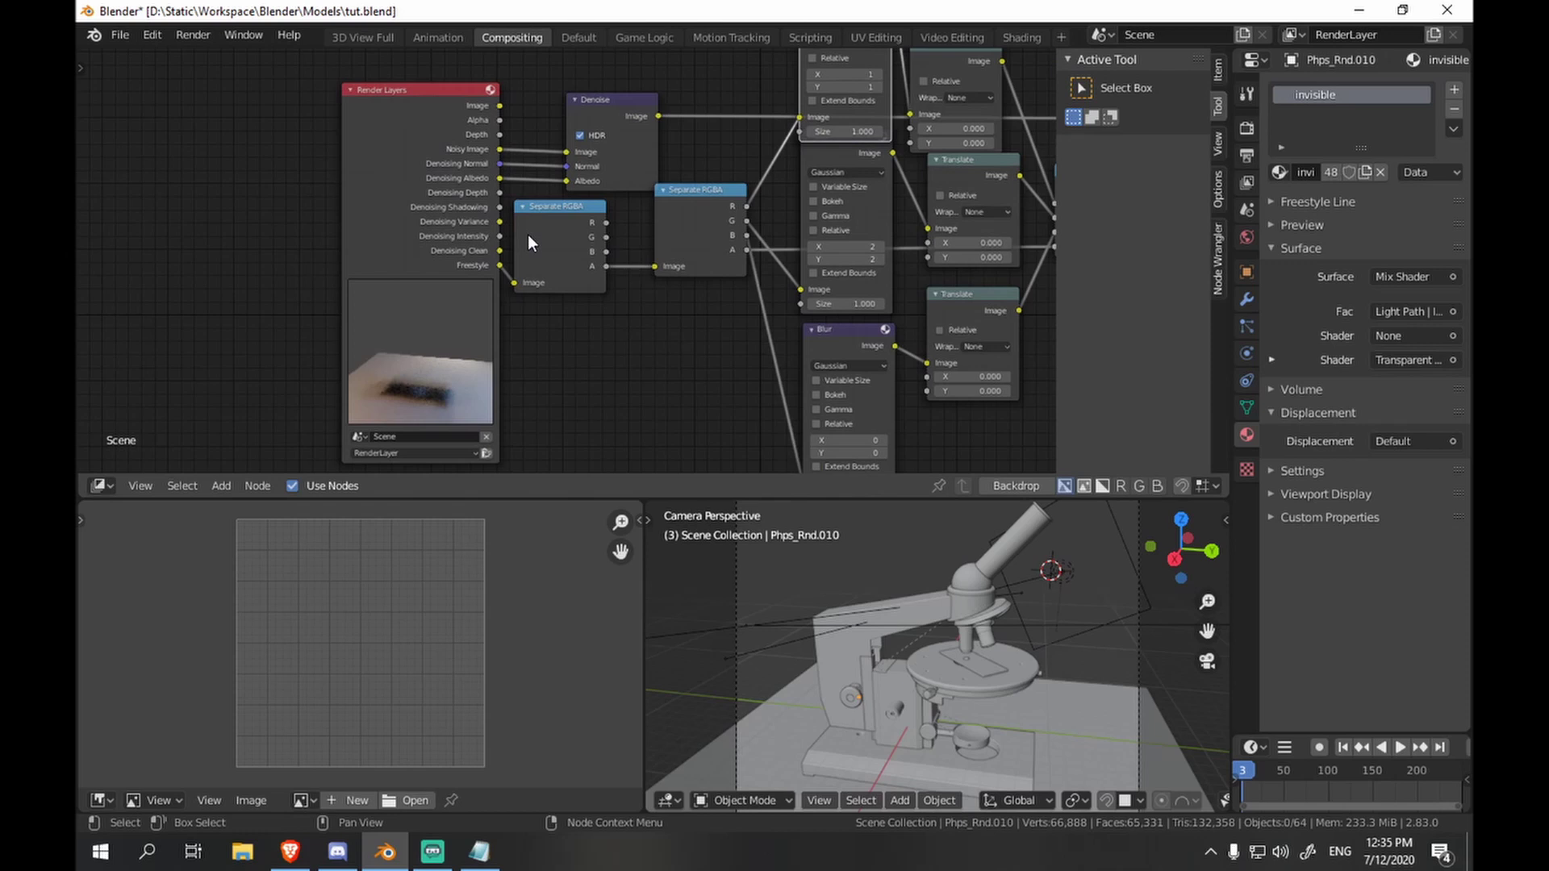
pyautogui.moveTo(408, 111); pyautogui.dragTo(96, 138)
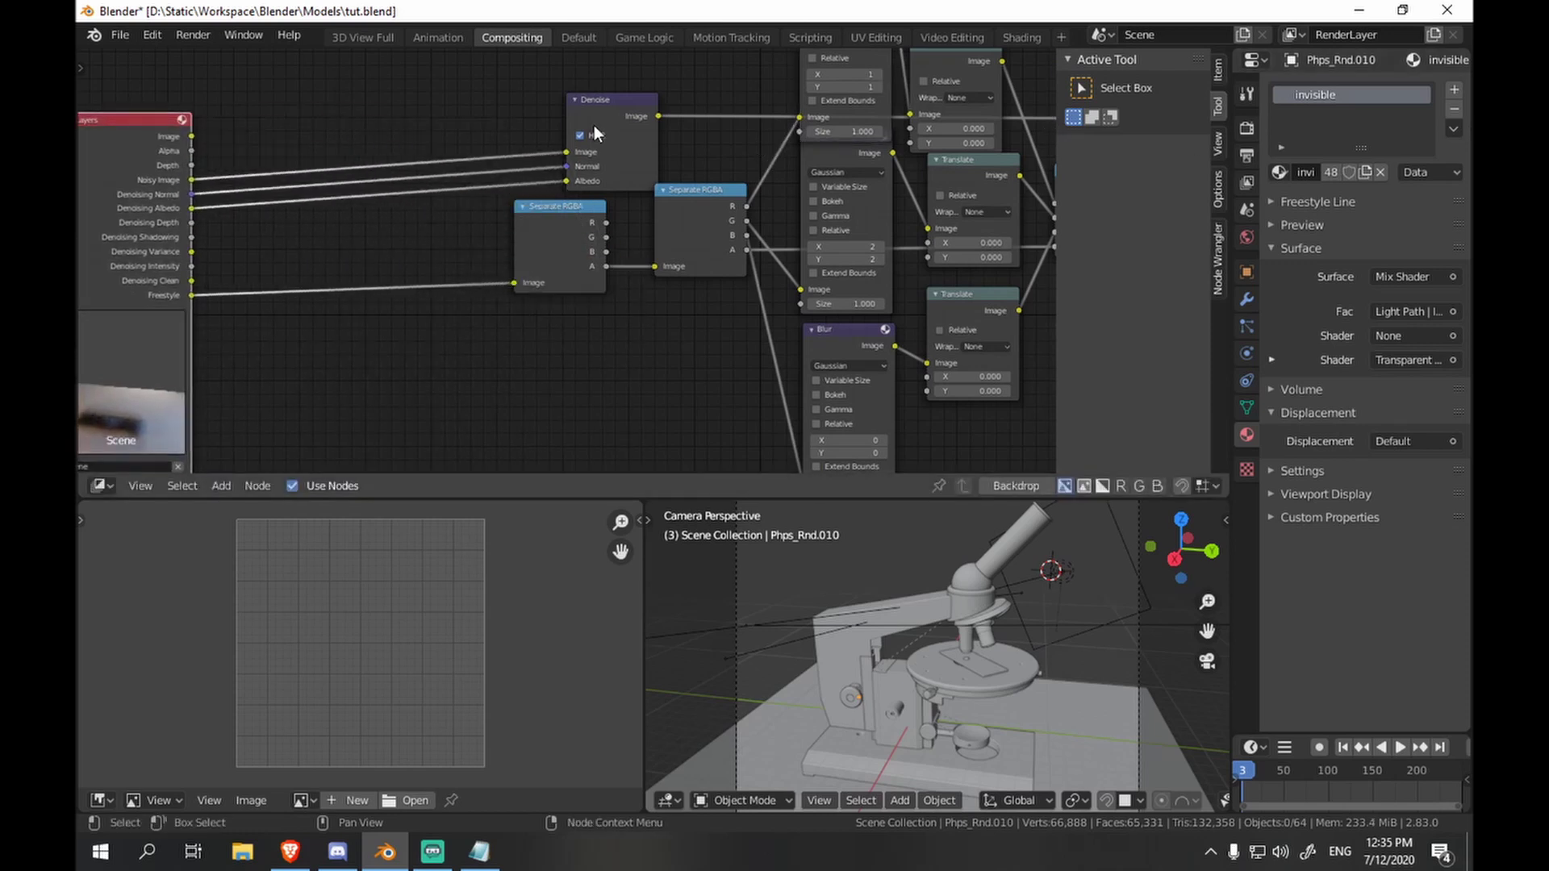
pyautogui.moveTo(567, 107); pyautogui.dragTo(337, 100)
pyautogui.moveTo(565, 207); pyautogui.dragTo(311, 222)
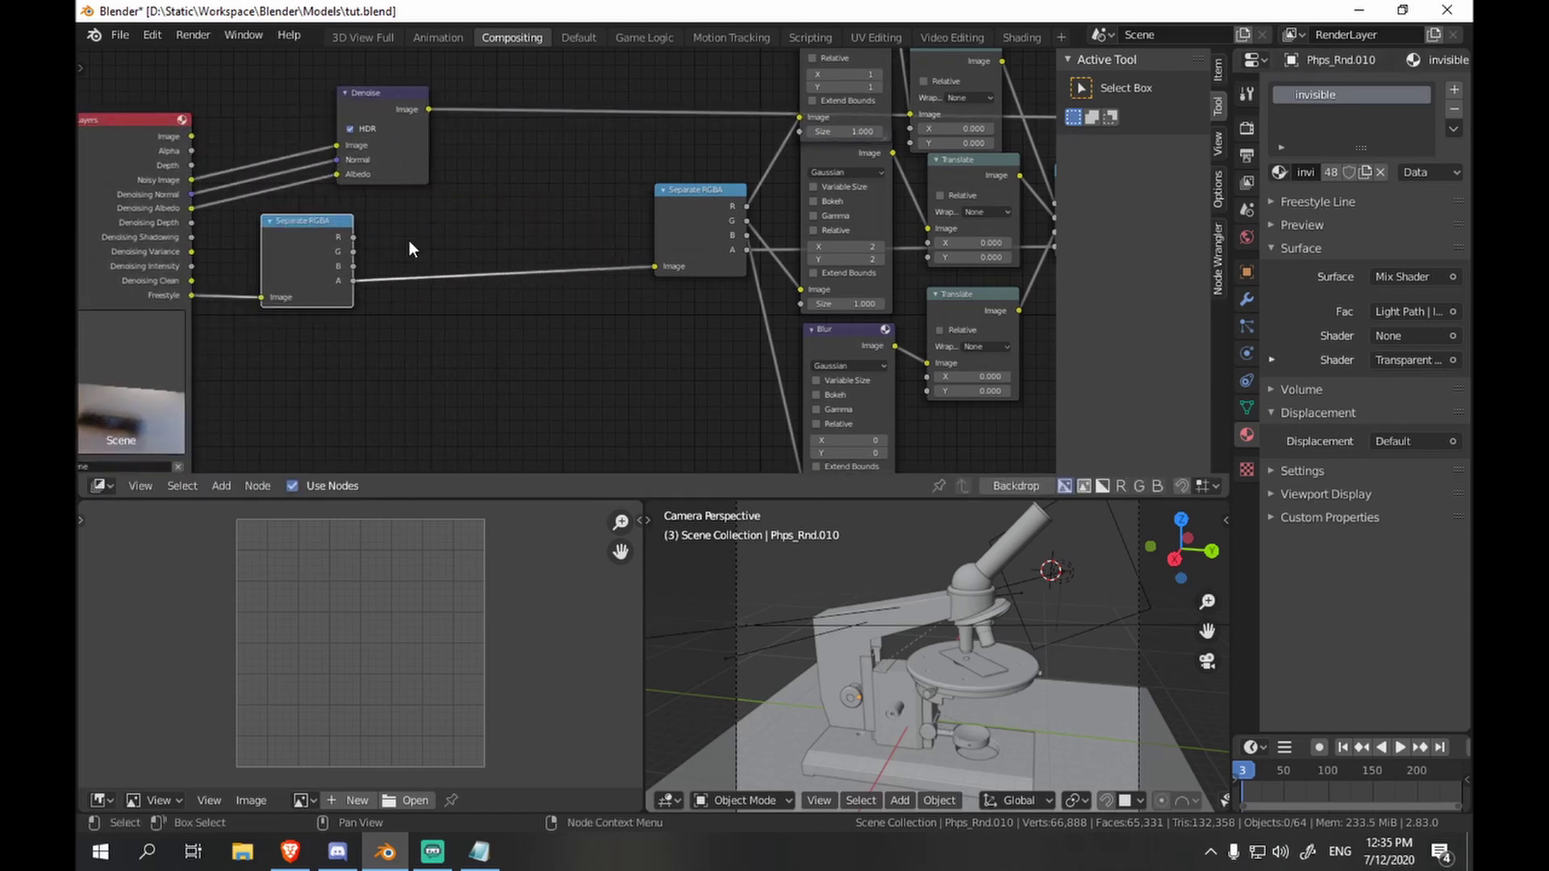
# - Add a Mix node set to Multiply between the first Separate RGBA's A output and the second Separate RGBA's Image input
pyautogui.hotkey('shift', 'a')
pyautogui.moveTo(615, 275)
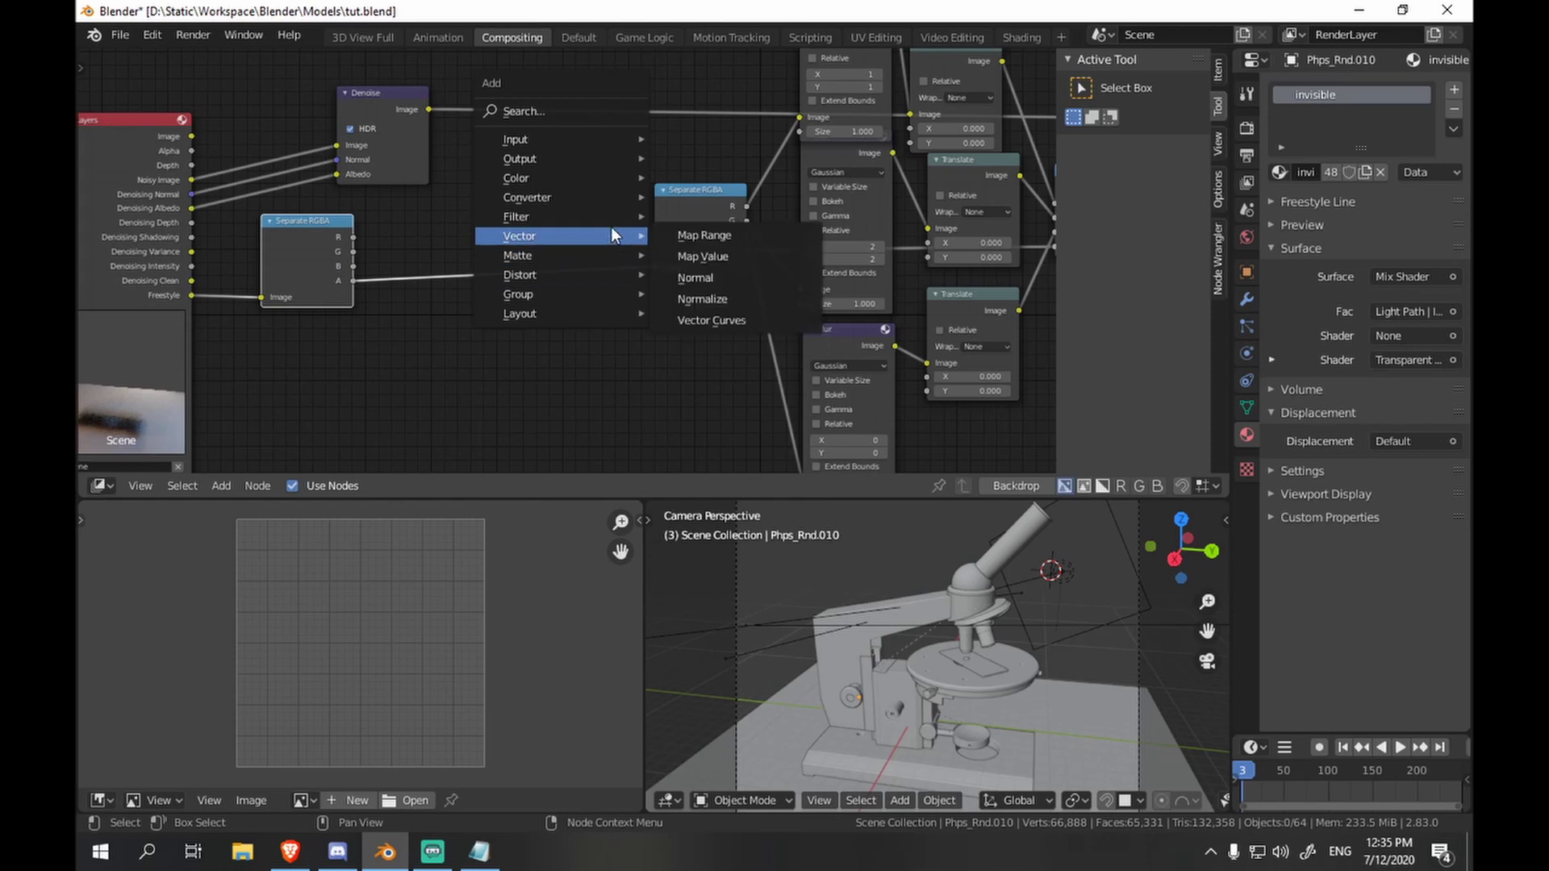
pyautogui.moveTo(613, 177)
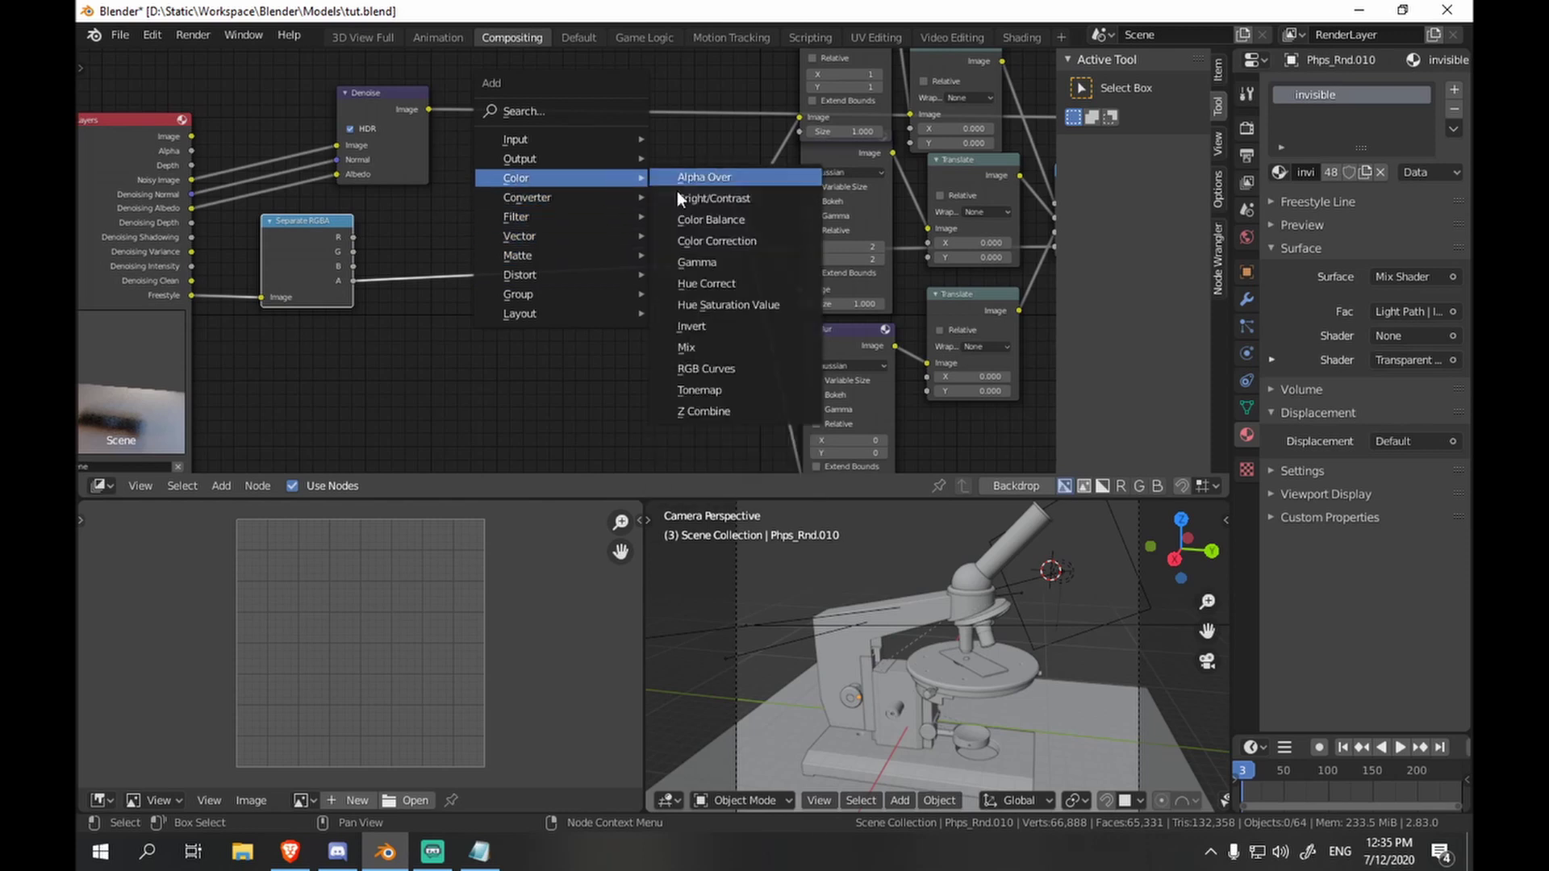
pyautogui.click(707, 355)
pyautogui.click(463, 192)
pyautogui.scroll(2, 463, 192)
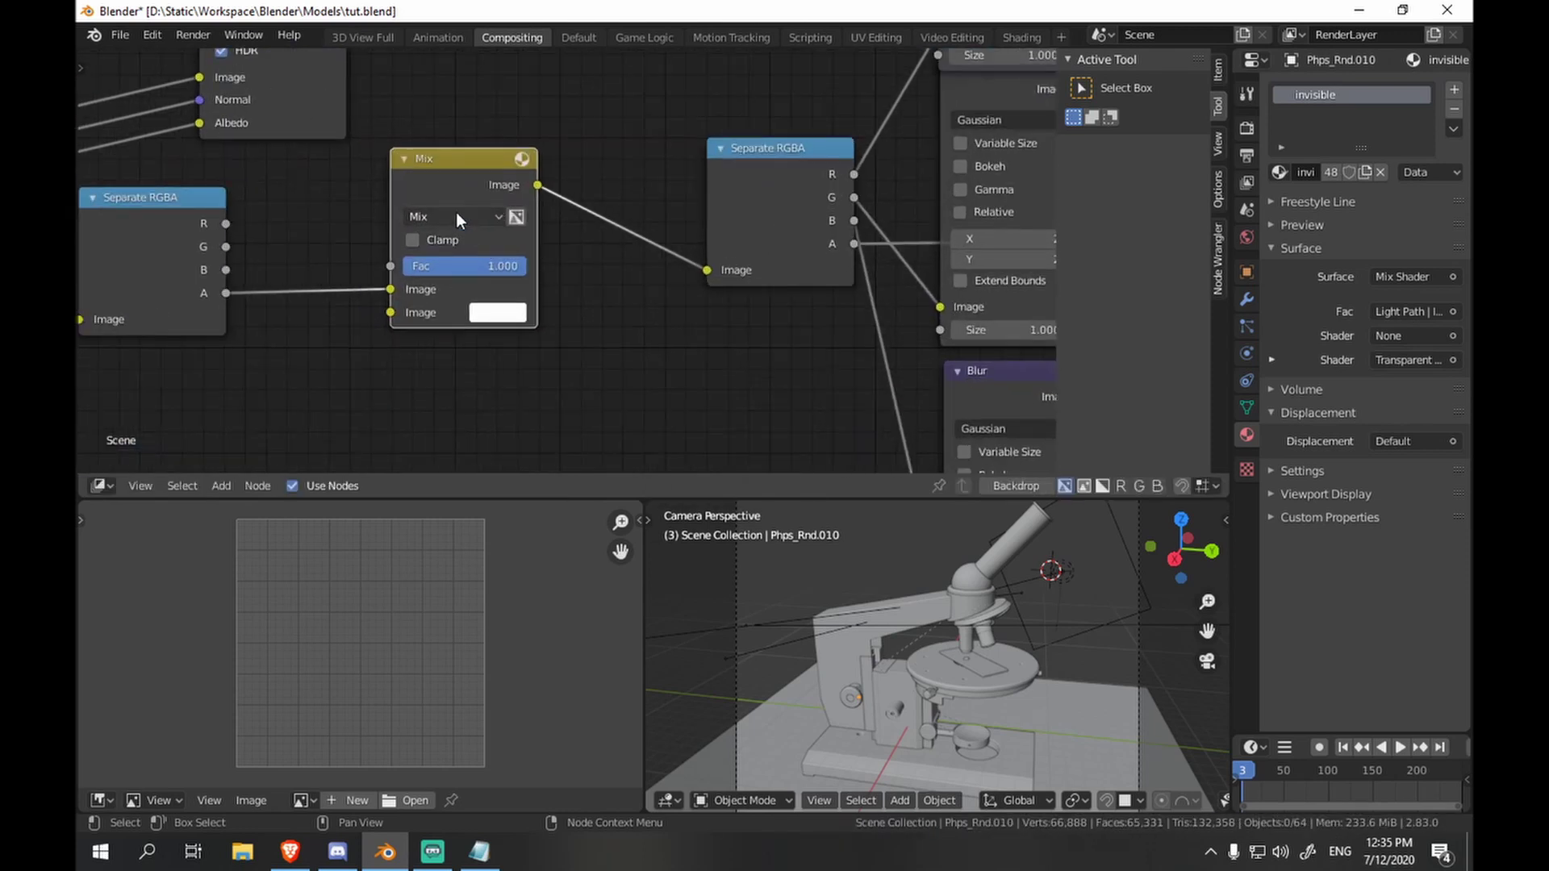
pyautogui.click(457, 214)
pyautogui.click(450, 298)
pyautogui.press('g')
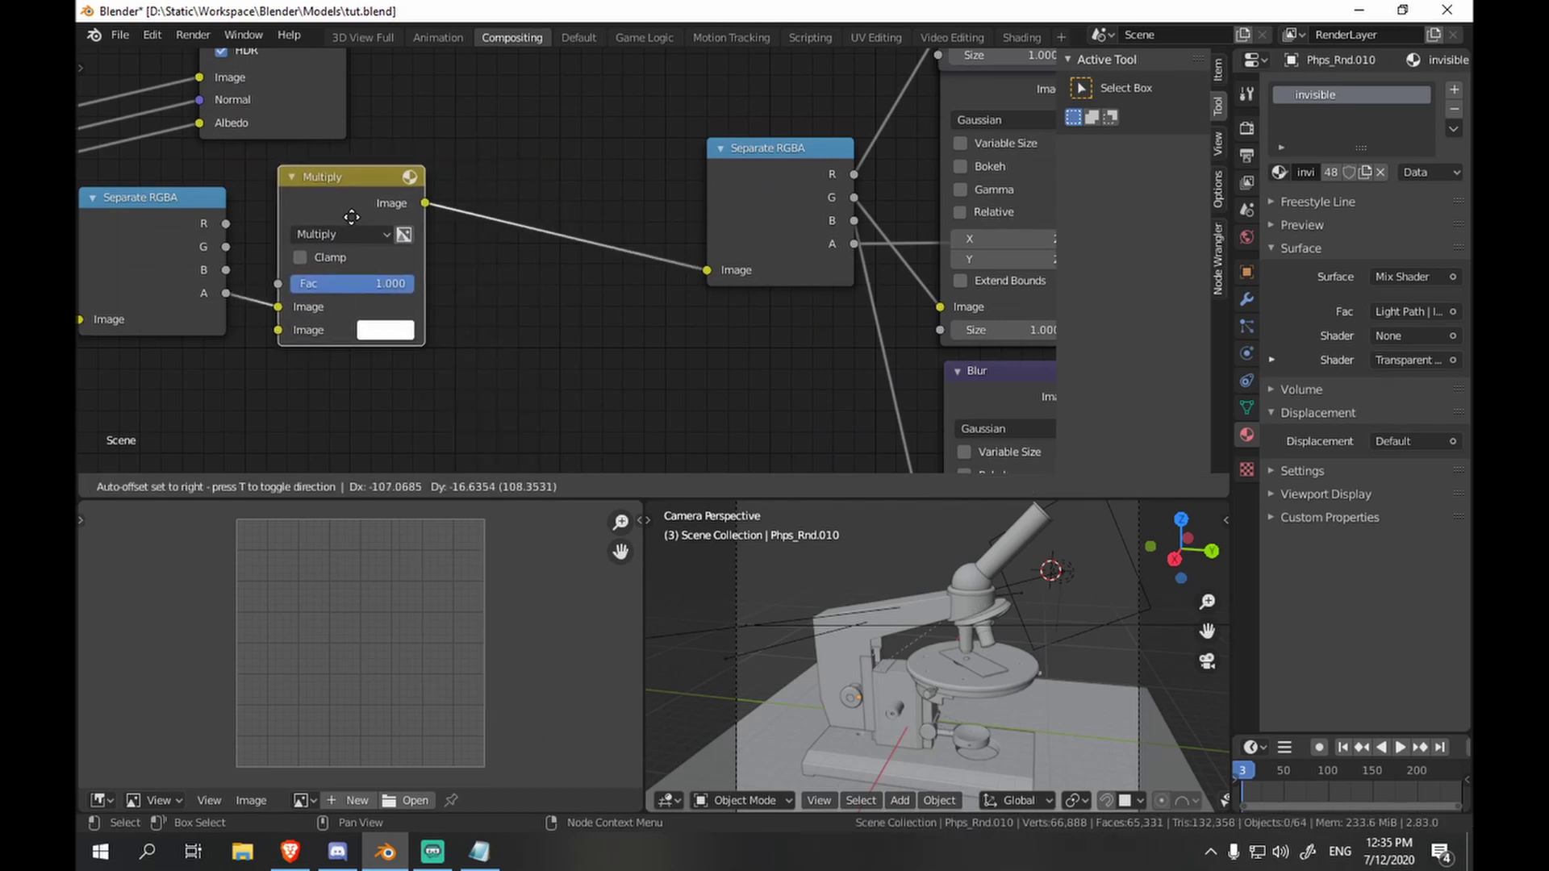
pyautogui.click(394, 202)
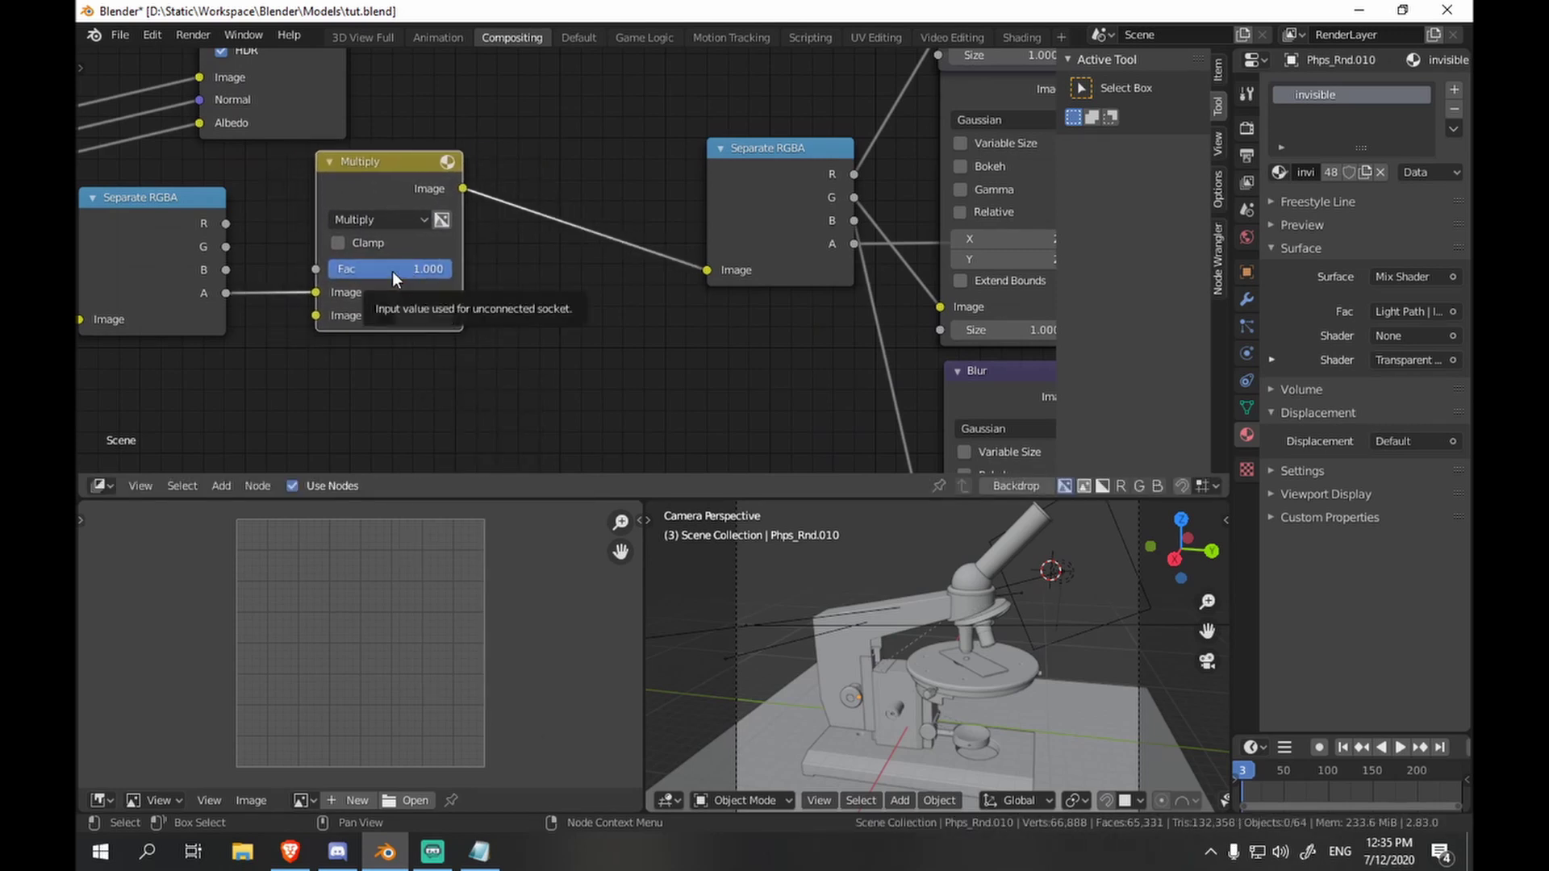
# - Adjust the spacing of the Multiply and first Separate RGBA nodes, and set Multiply's second colour to light blue (R 0.108, G 0.408, B 1.000)
pyautogui.scroll(-8, 392, 271)
pyautogui.moveTo(518, 306); pyautogui.dragTo(694, 262, button='middle')
pyautogui.scroll(4, 557, 197)
pyautogui.moveTo(560, 185); pyautogui.dragTo(528, 188)
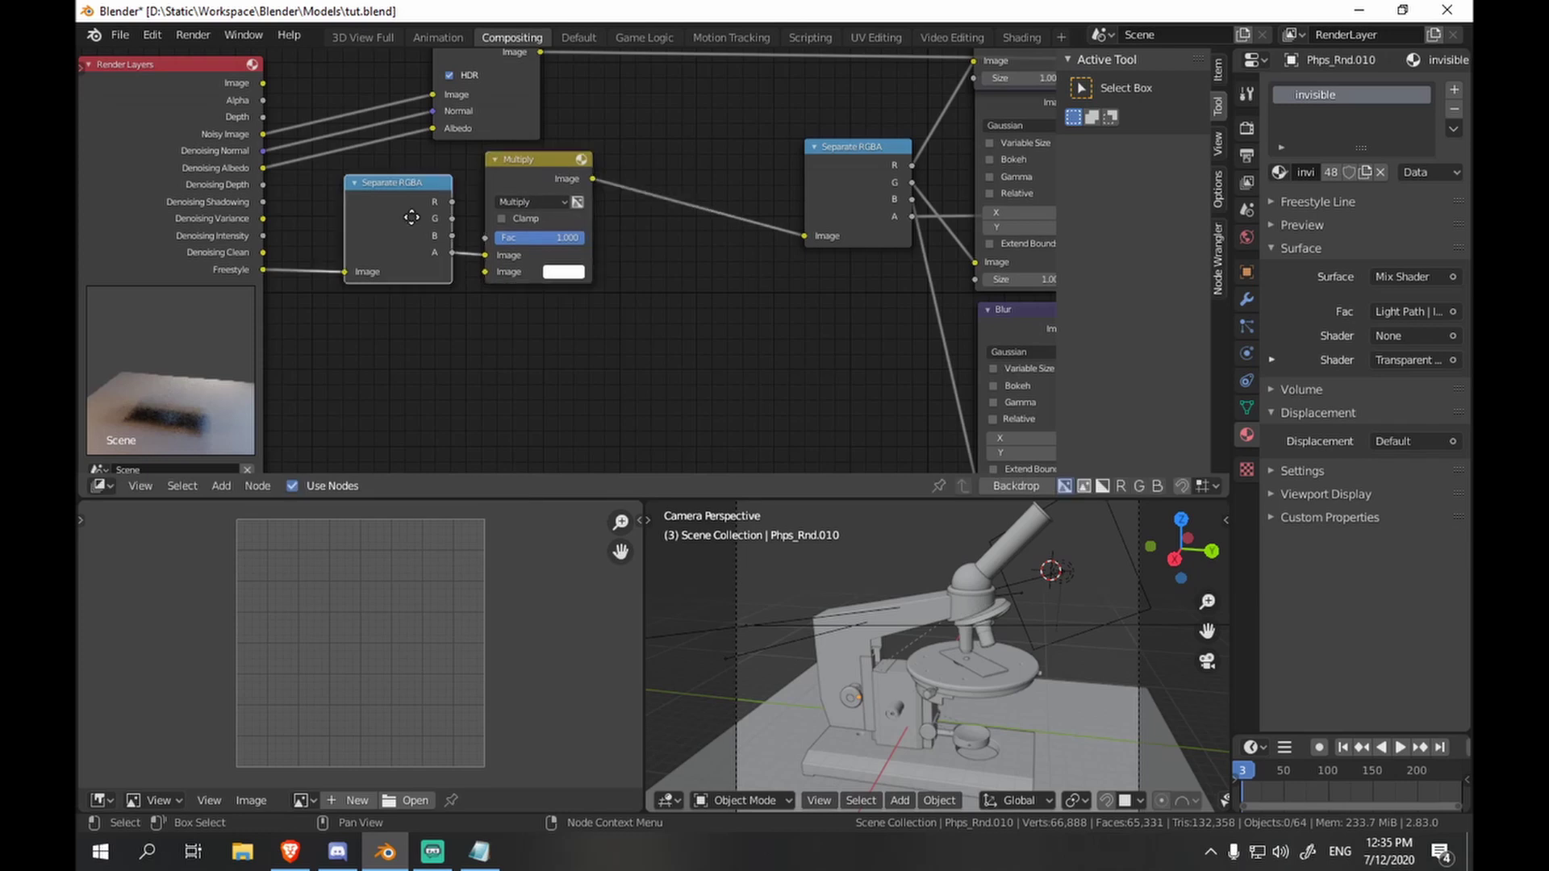
pyautogui.click(557, 273)
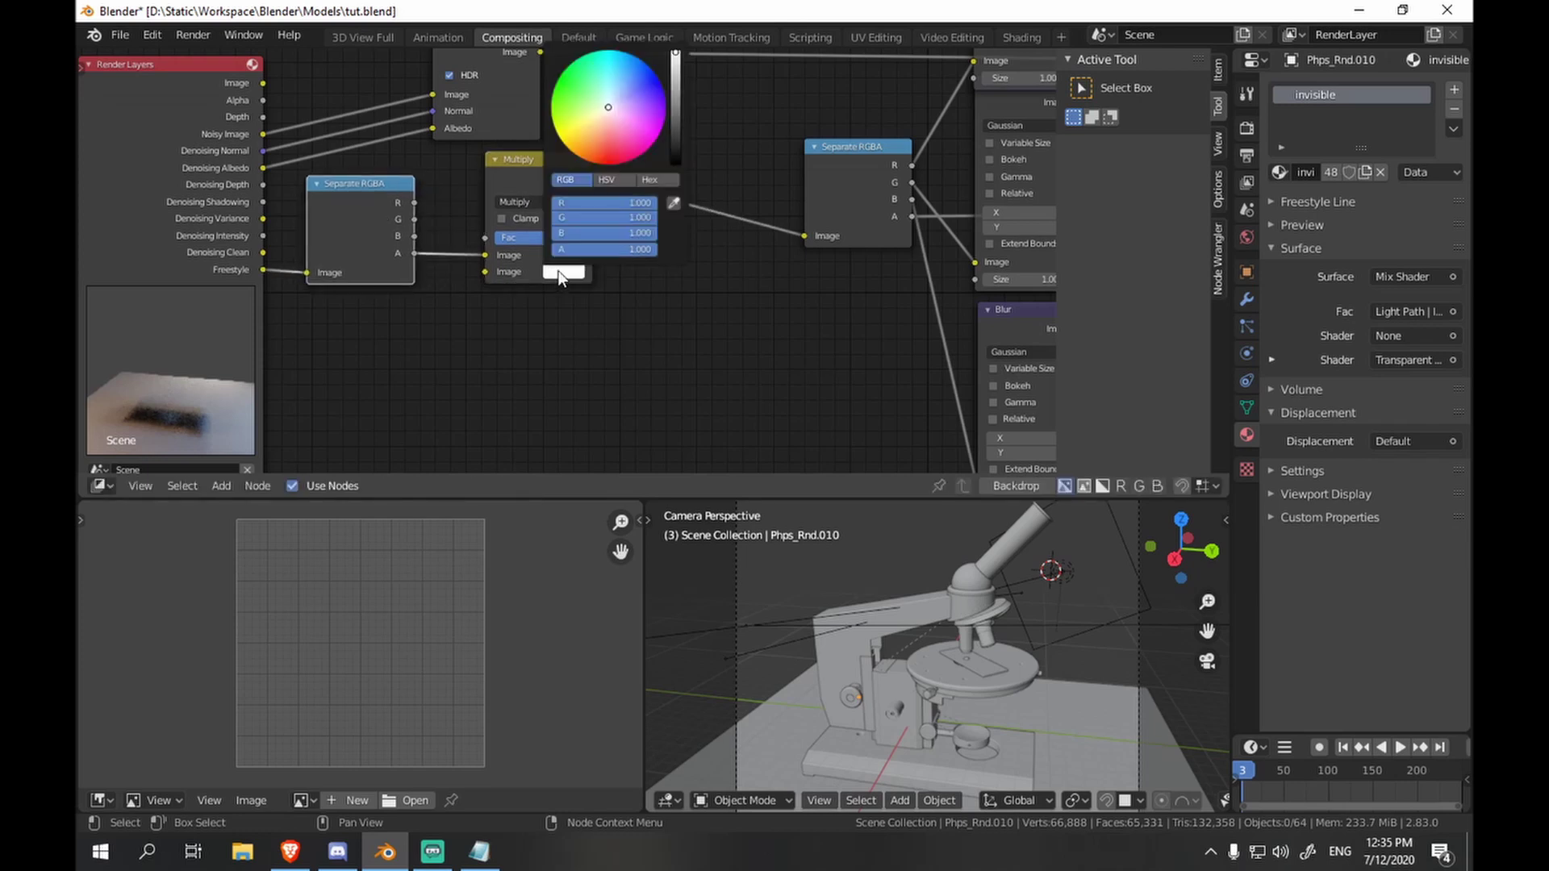
pyautogui.click(627, 76)
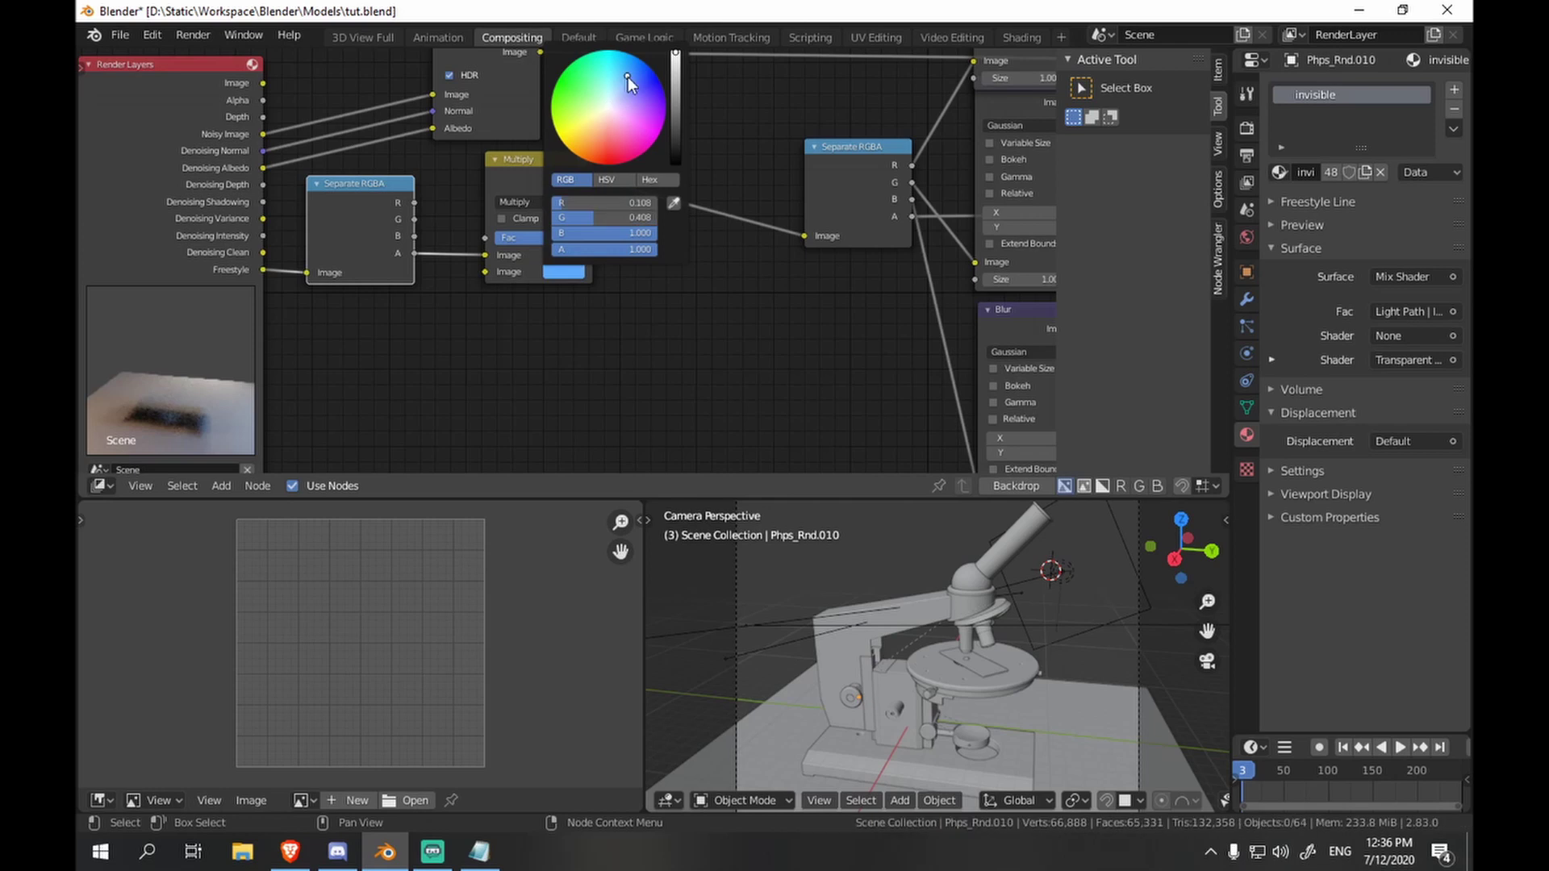
# - Set X and Y to 10 on the blue channel's Blur node
pyautogui.moveTo(966, 274); pyautogui.dragTo(419, 240, button='middle')
pyautogui.scroll(3, 477, 408)
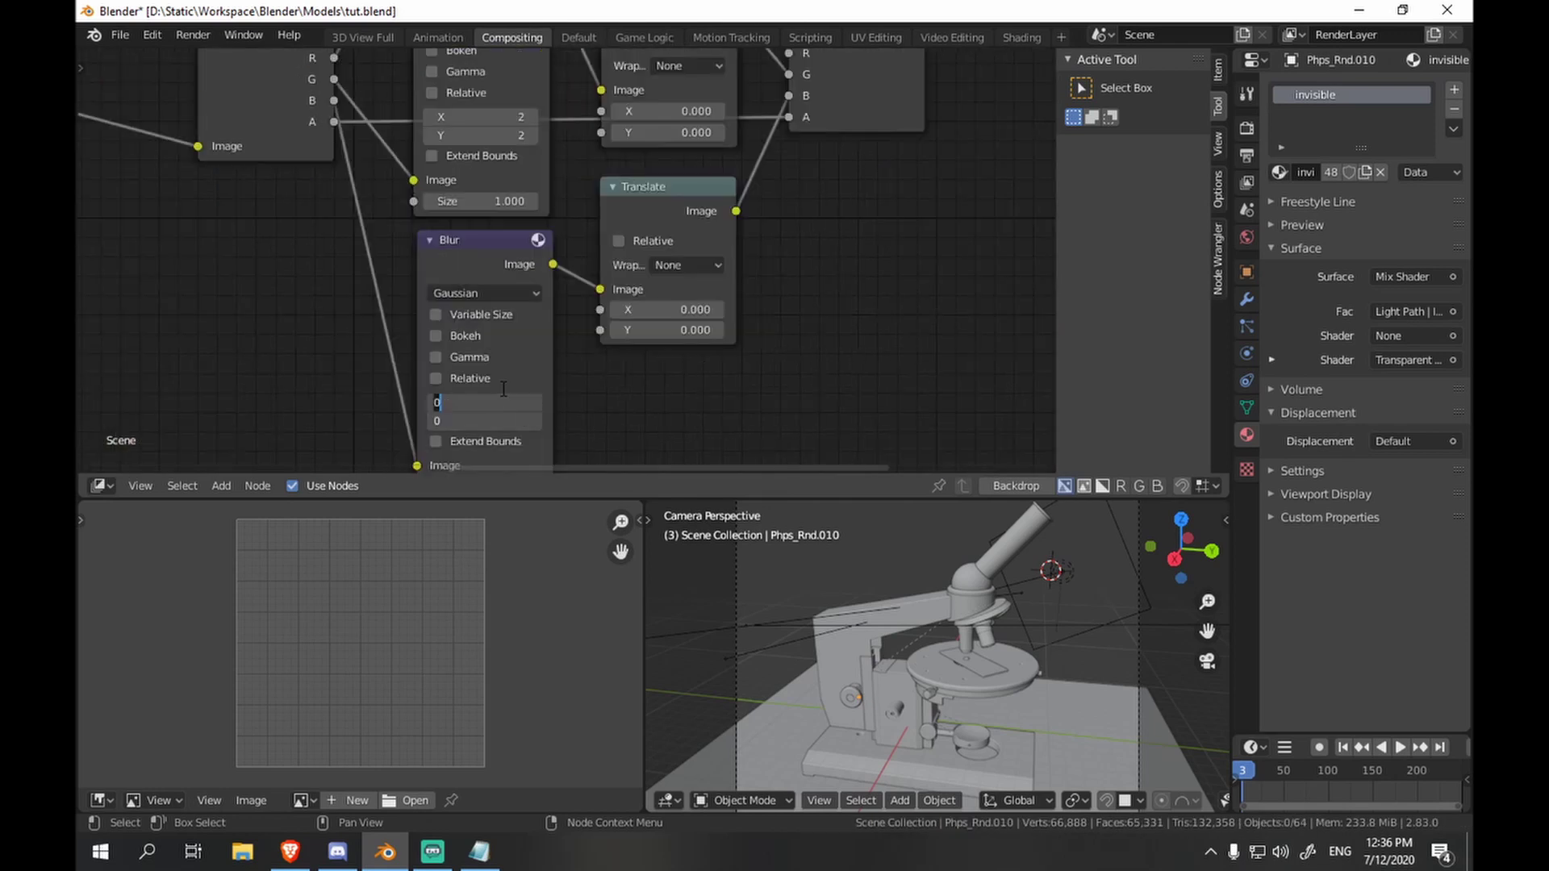
pyautogui.write('10')
pyautogui.press('Return')
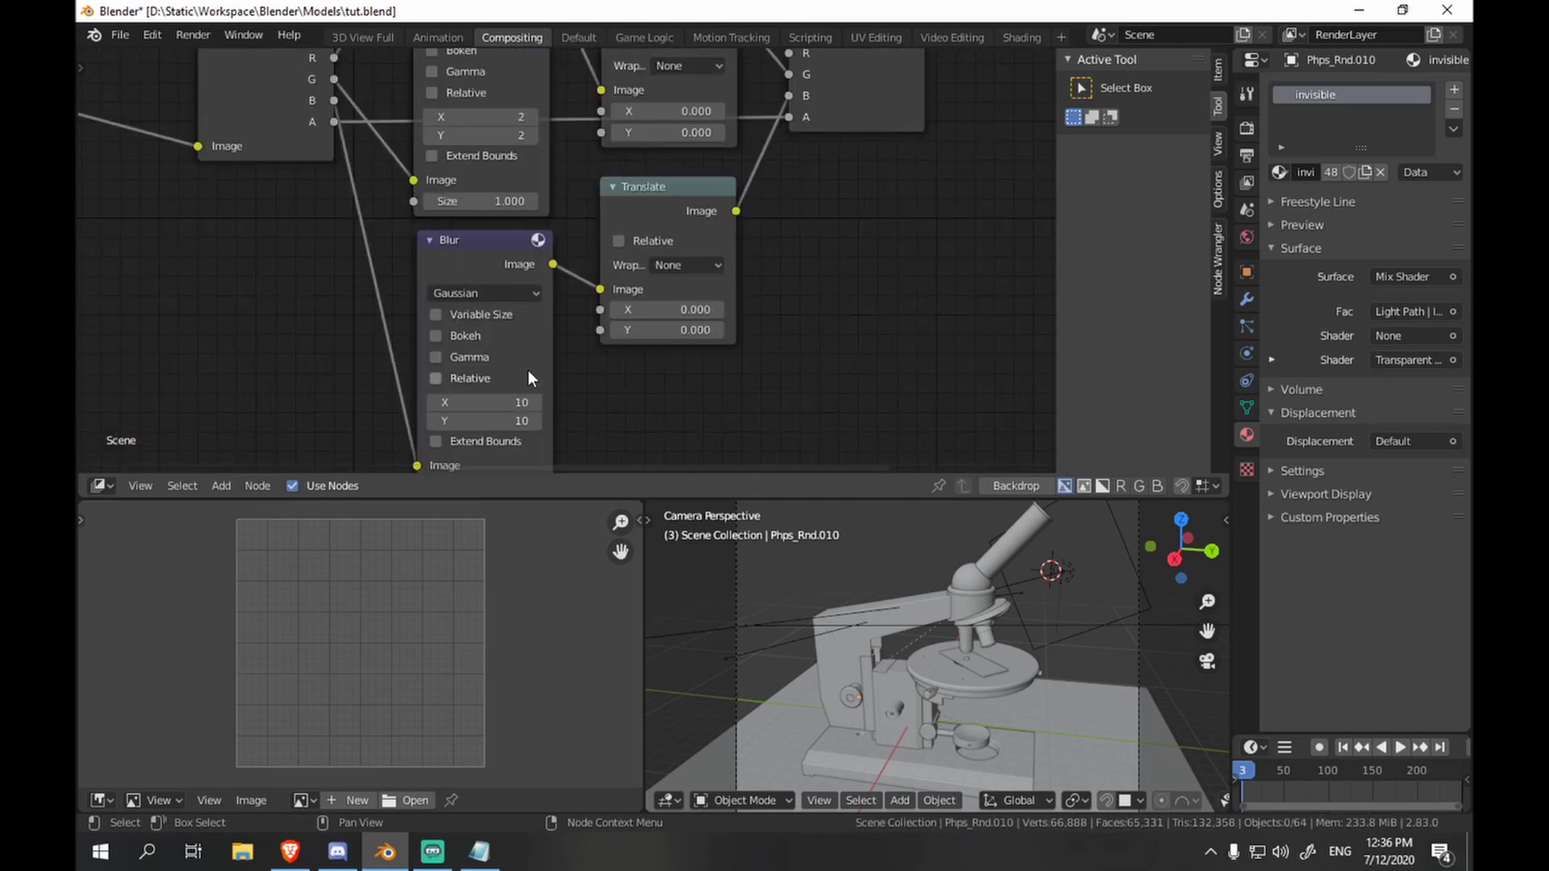
# - Set the Y offset of the blue channel's Translate node to -3
pyautogui.scroll(-4, 513, 334)
pyautogui.moveTo(512, 334); pyautogui.dragTo(438, 392, button='middle')
pyautogui.scroll(2, 438, 392)
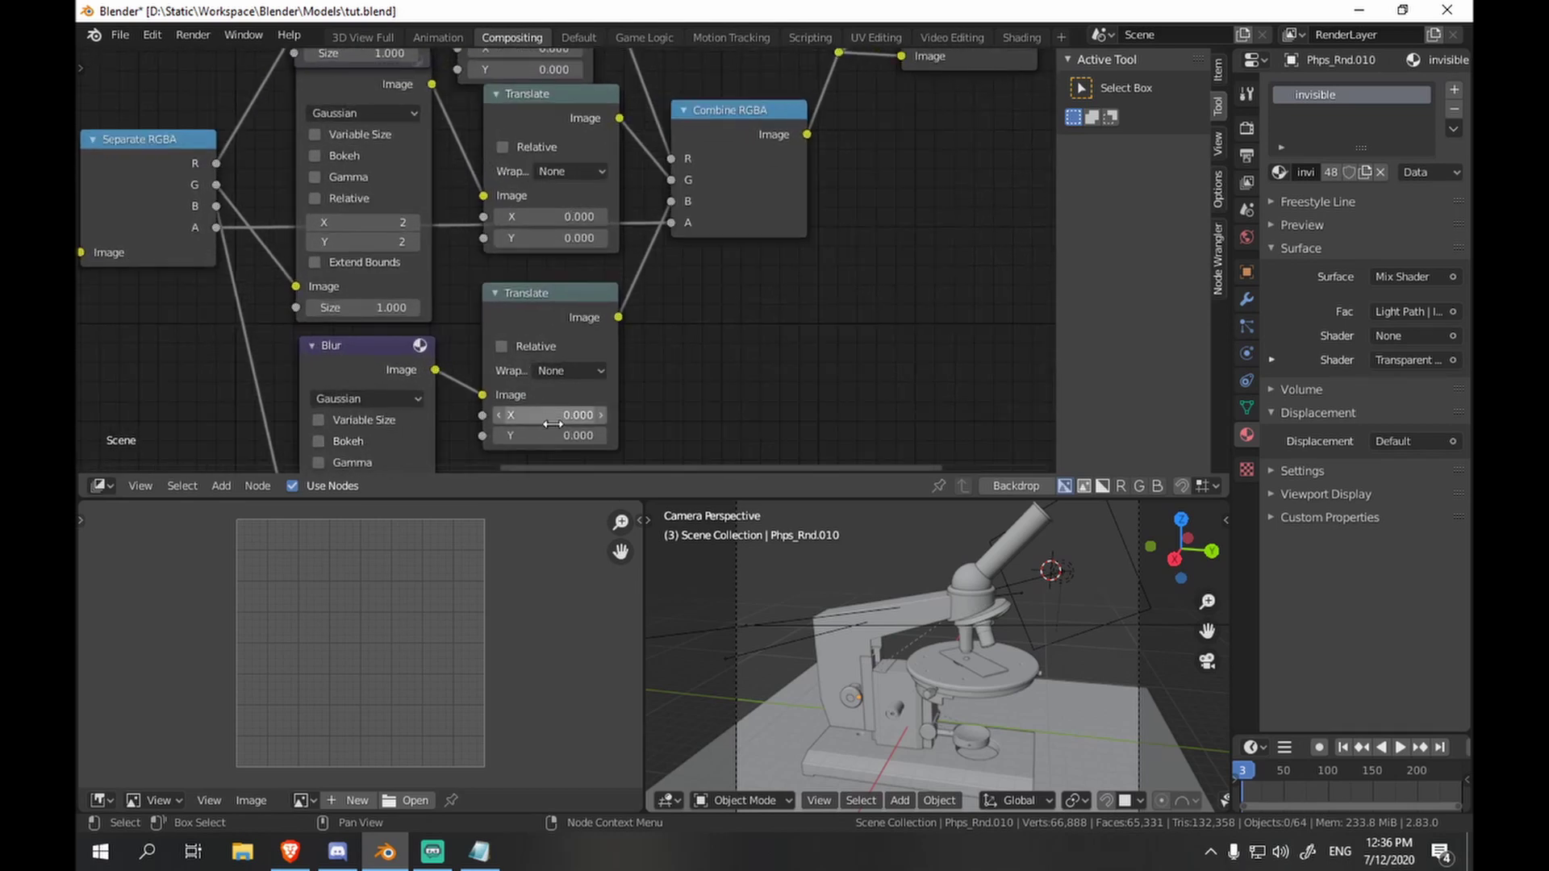
pyautogui.click(565, 435)
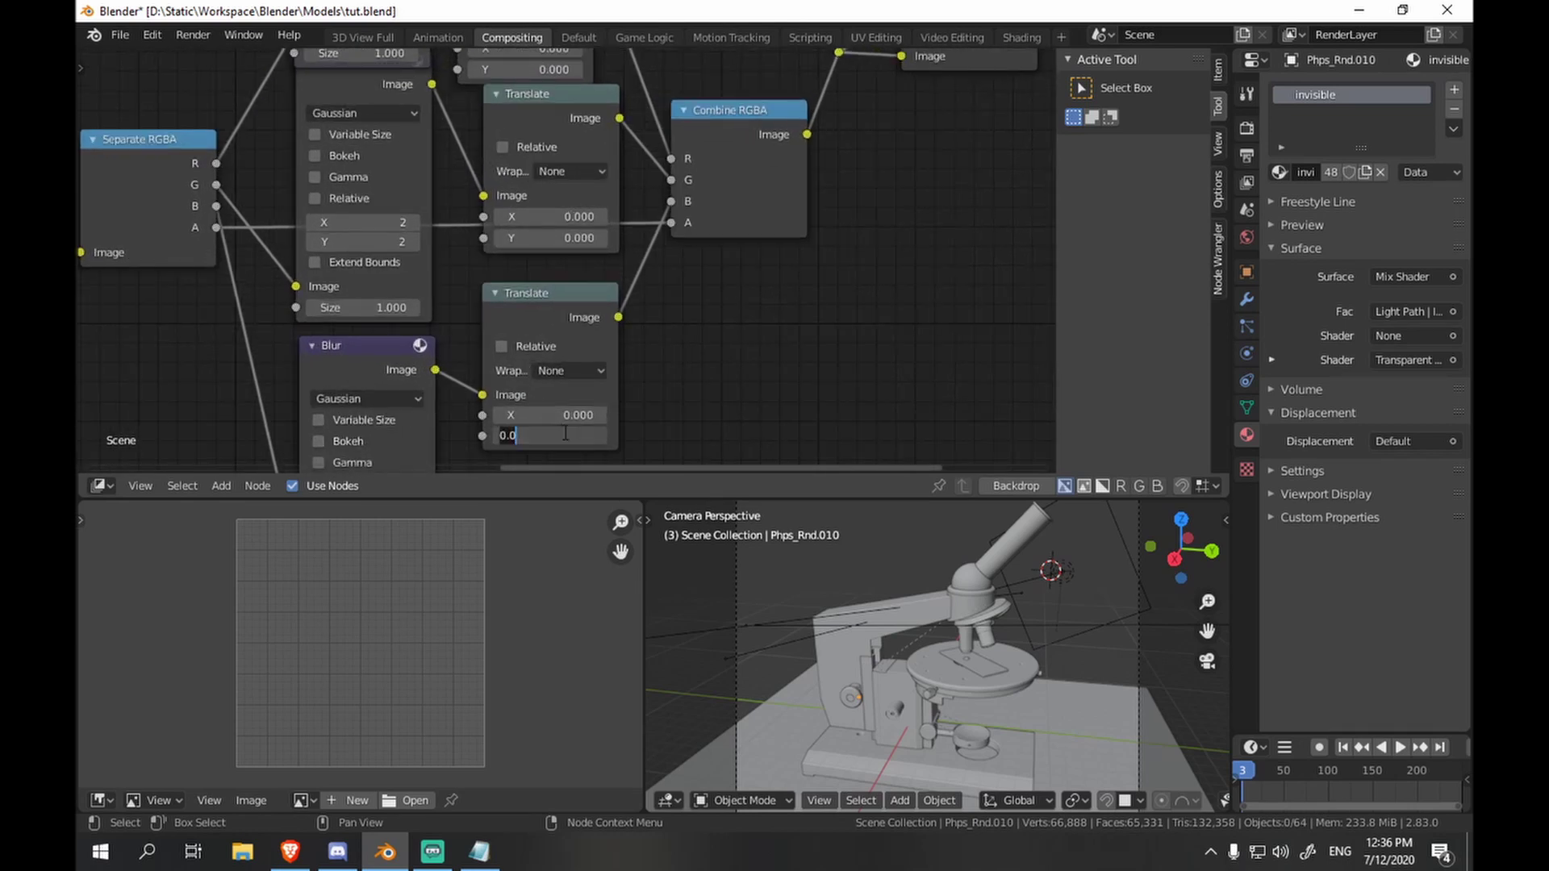
pyautogui.write('-3')
pyautogui.press('Return')
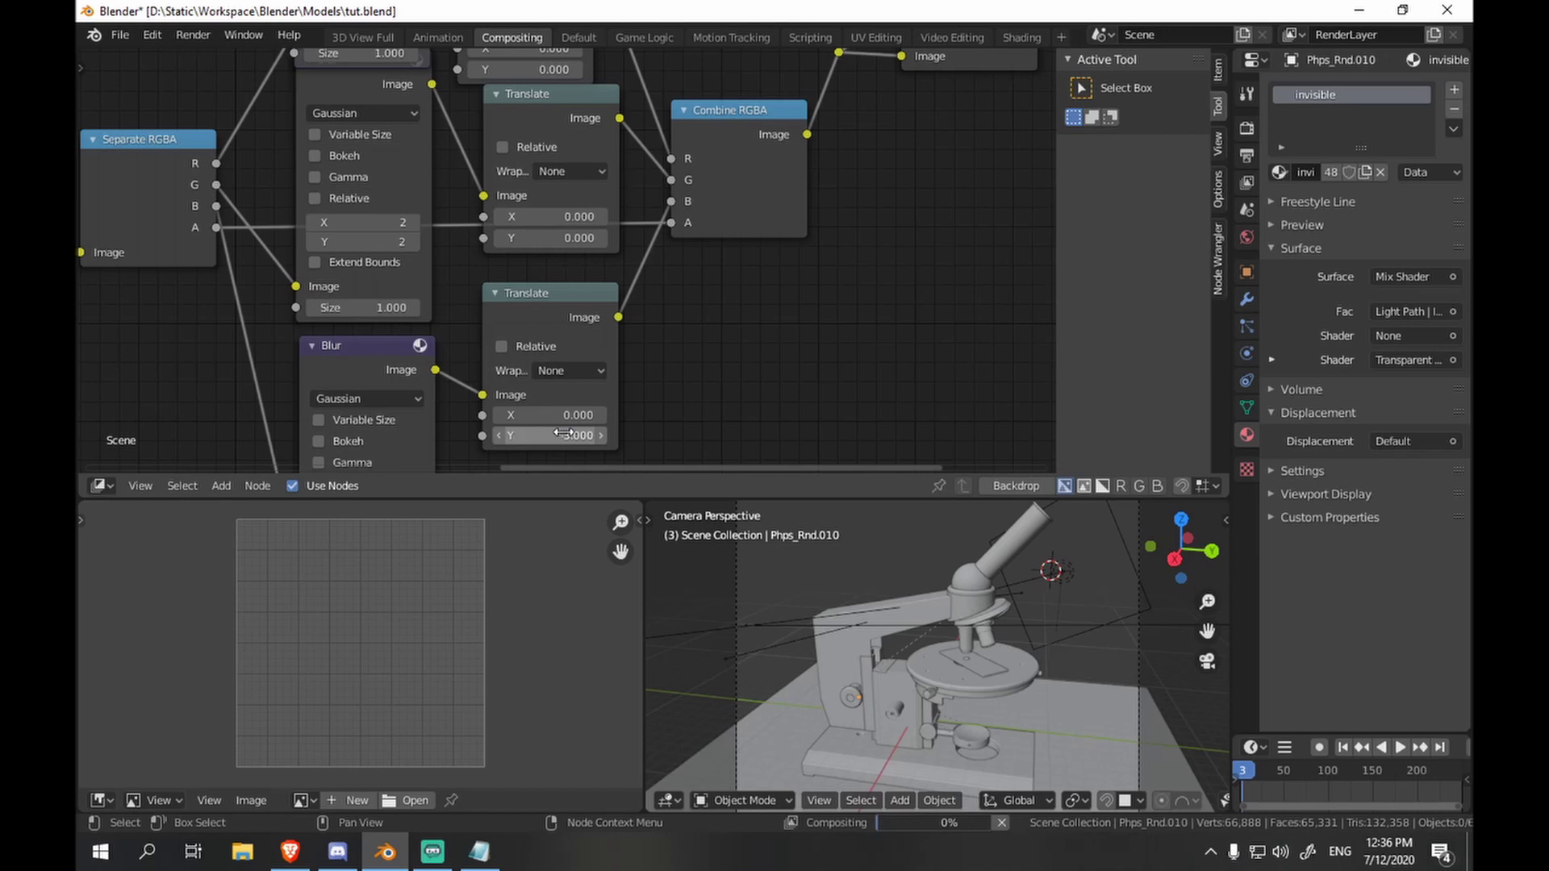
pyautogui.scroll(-1, 626, 271)
pyautogui.moveTo(626, 272); pyautogui.dragTo(618, 349, button='middle')
pyautogui.scroll(2, 607, 342)
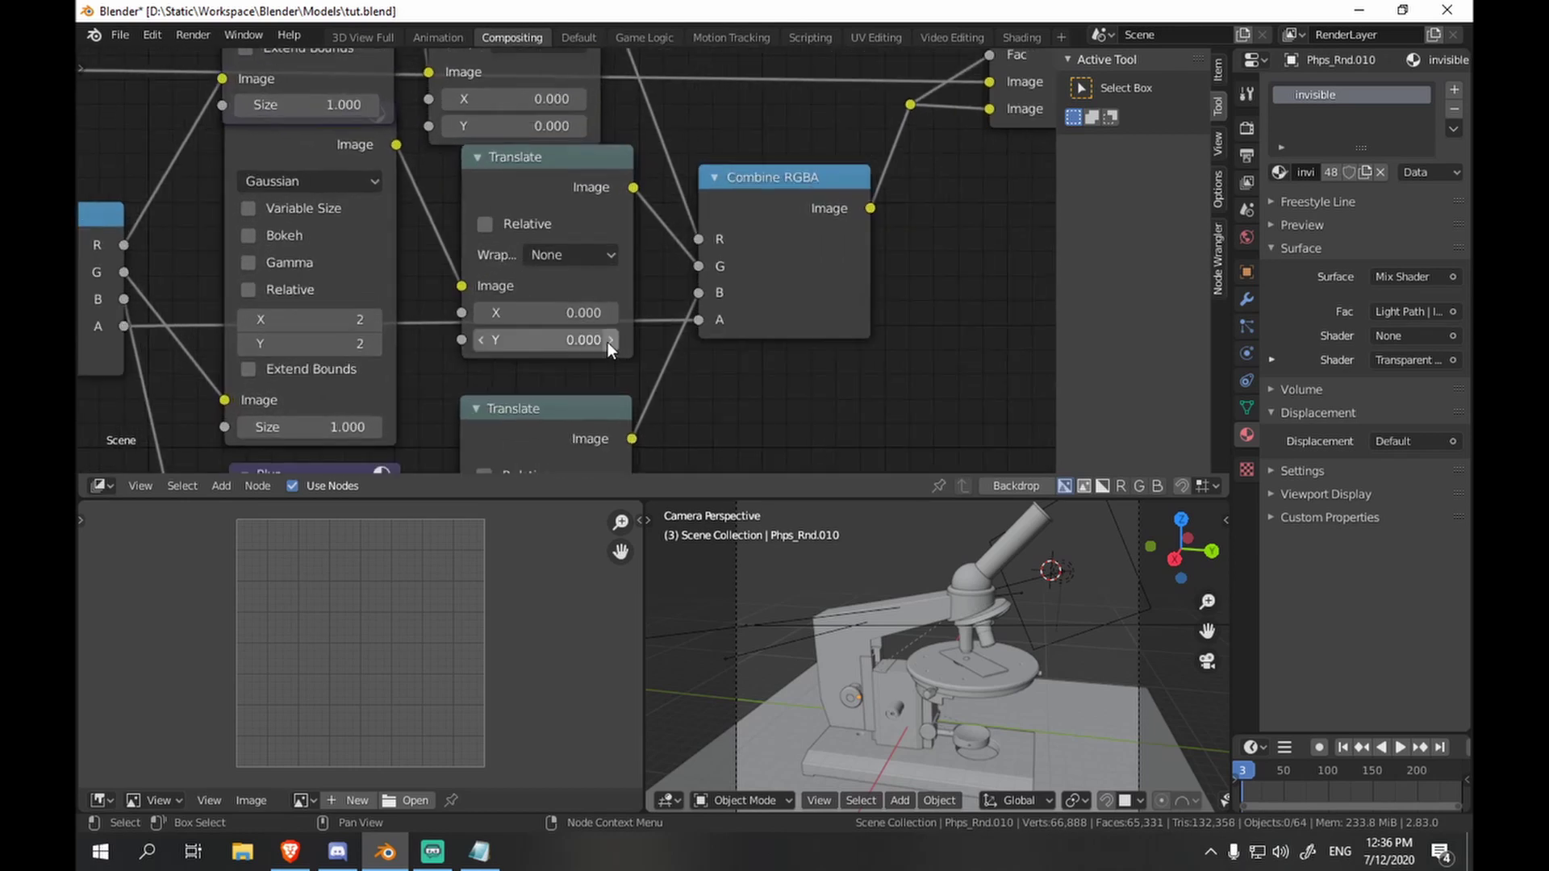
pyautogui.click(542, 343)
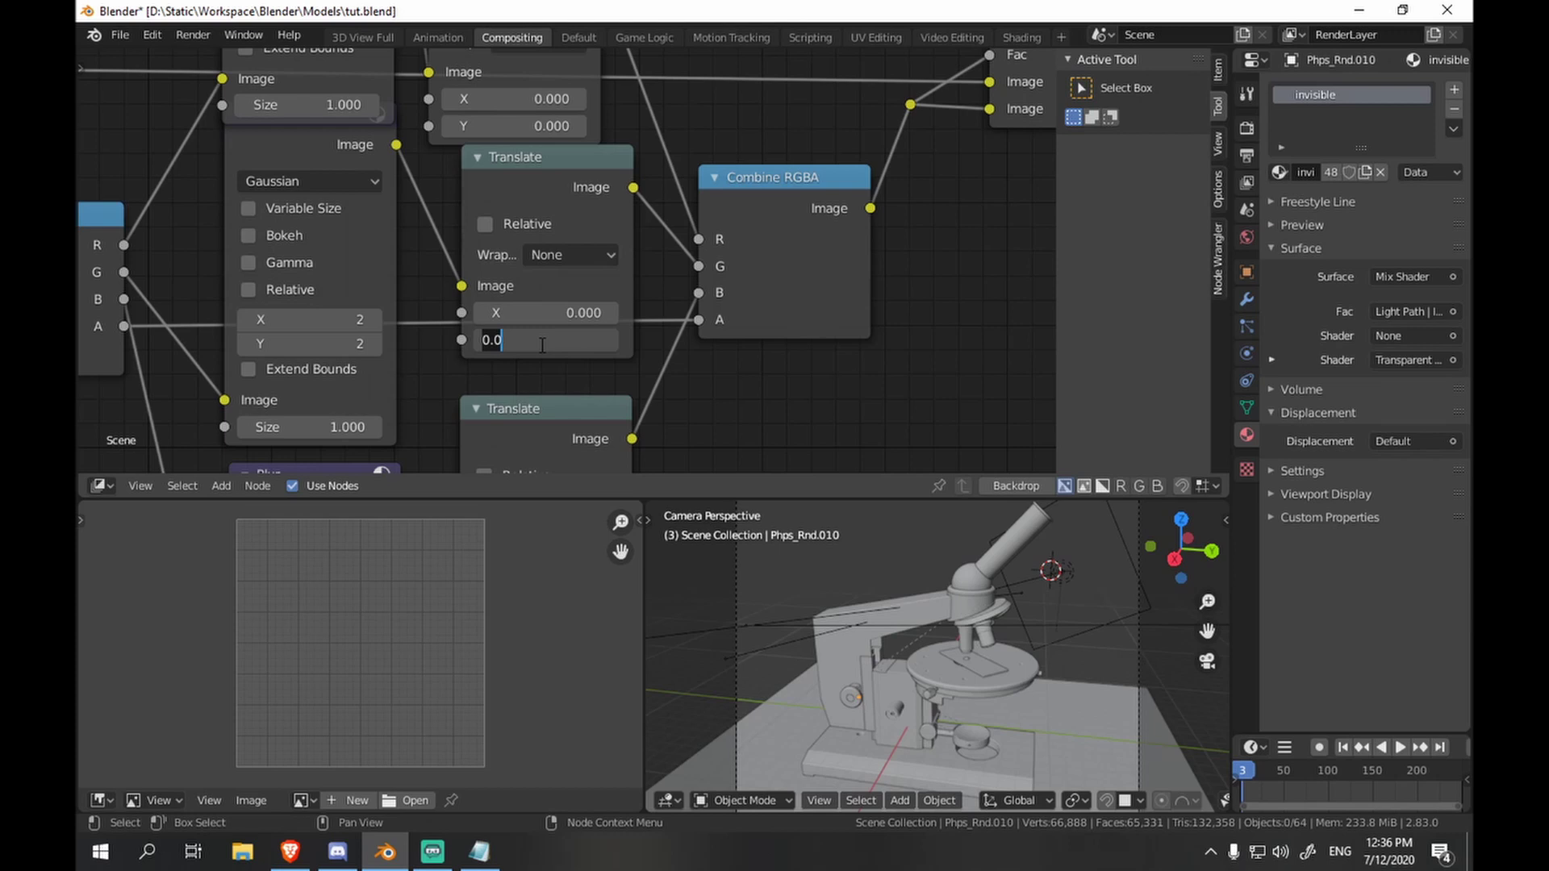
pyautogui.press('Return')
# - Set the Y offset of the red channel's Translate node to 2 and render the frame
pyautogui.moveTo(573, 153); pyautogui.dragTo(593, 365, button='middle')
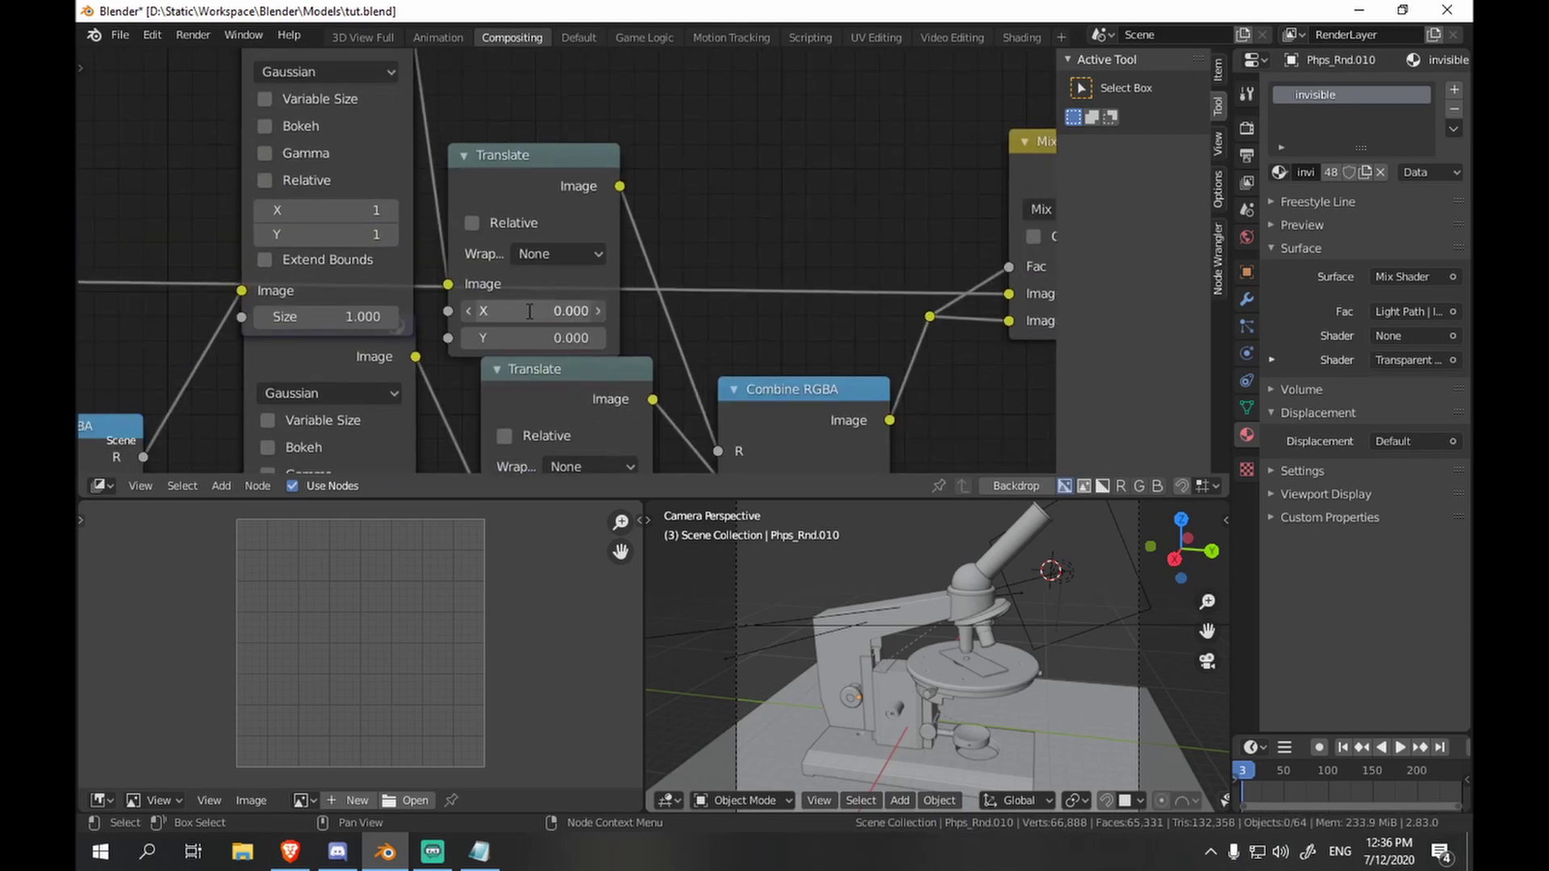
pyautogui.click(542, 337)
pyautogui.write('2')
pyautogui.press('BackSpace')
pyautogui.write('2')
pyautogui.press('Return')
pyautogui.scroll(-4, 793, 347)
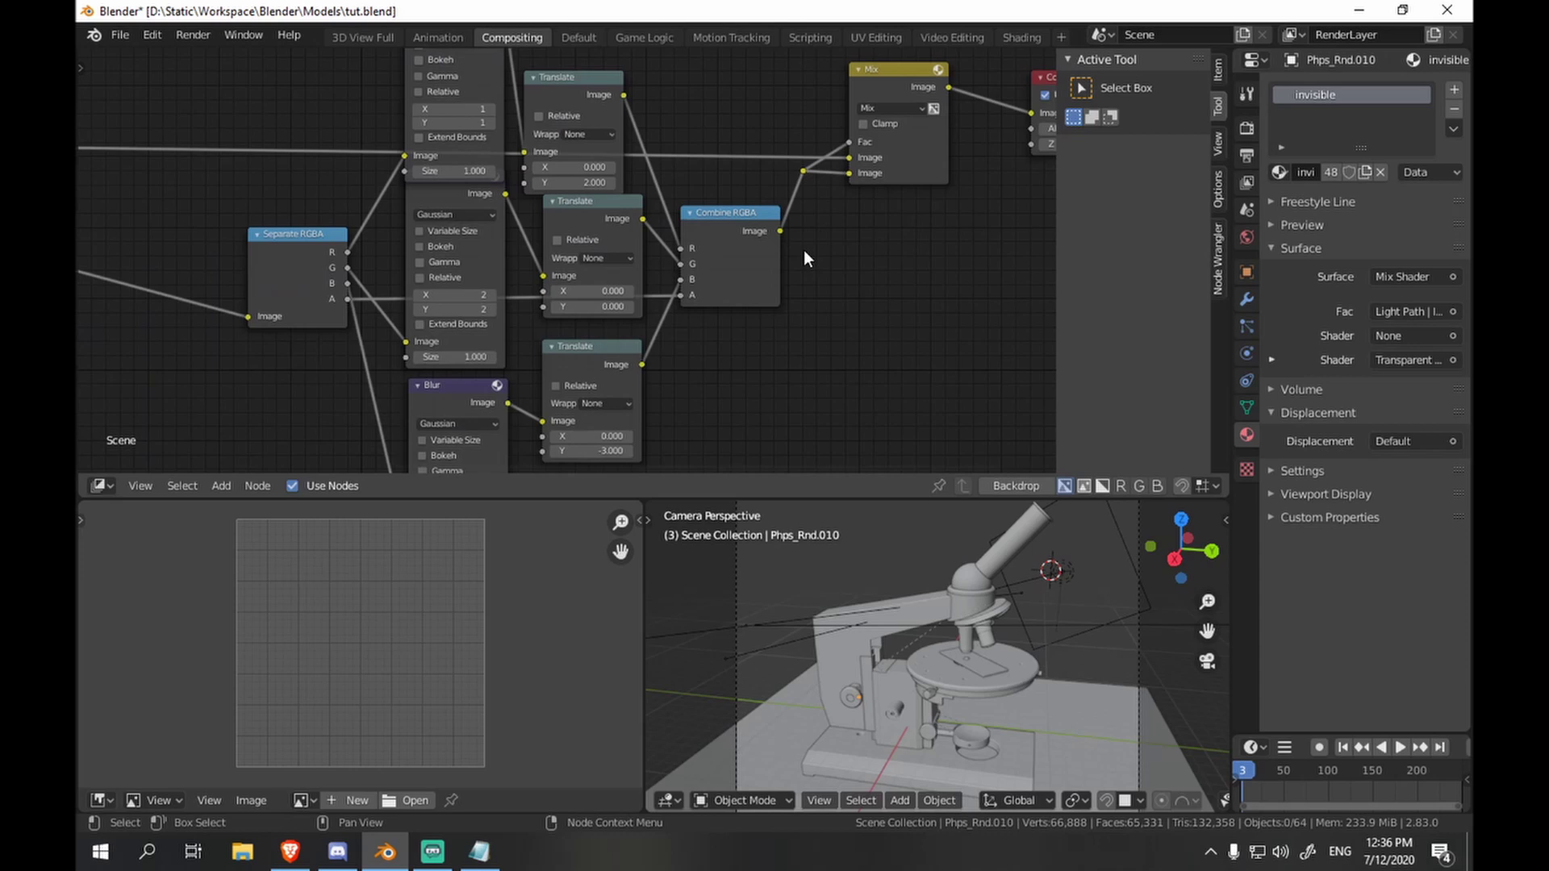
pyautogui.press('F12')
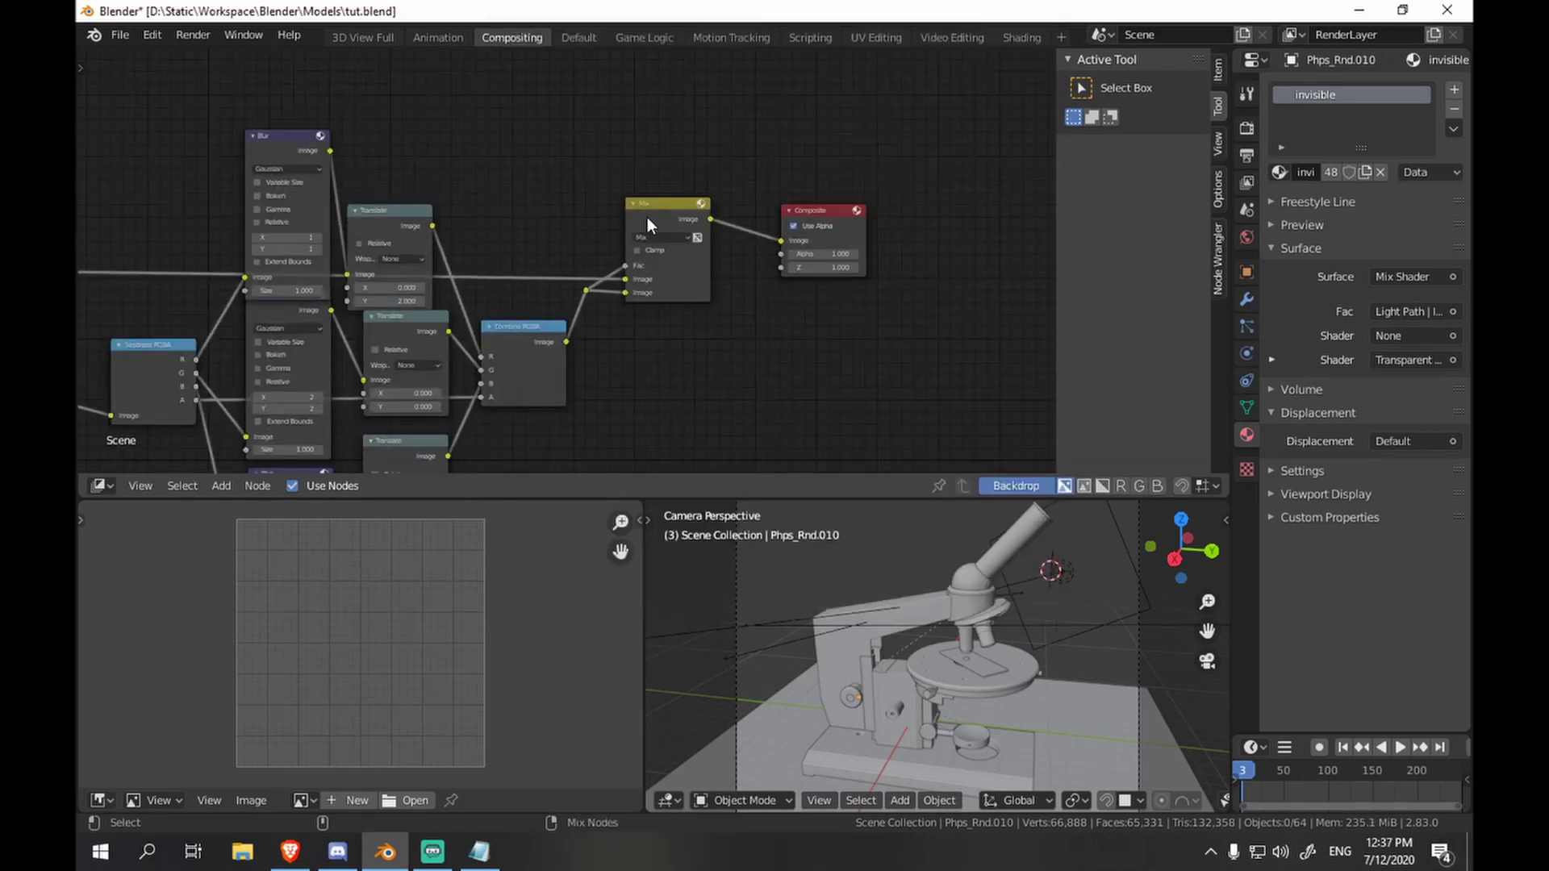
# - Preview the final Mix node through a Viewer node in the backdrop, placing the Viewer directly above the Composite node
pyautogui.keyDown('ctrl'); pyautogui.keyDown('shift'); pyautogui.click(647, 218); pyautogui.keyUp('shift'); pyautogui.keyUp('ctrl')
pyautogui.moveTo(785, 219); pyautogui.dragTo(813, 124)
pyautogui.moveTo(829, 207); pyautogui.dragTo(915, 198)
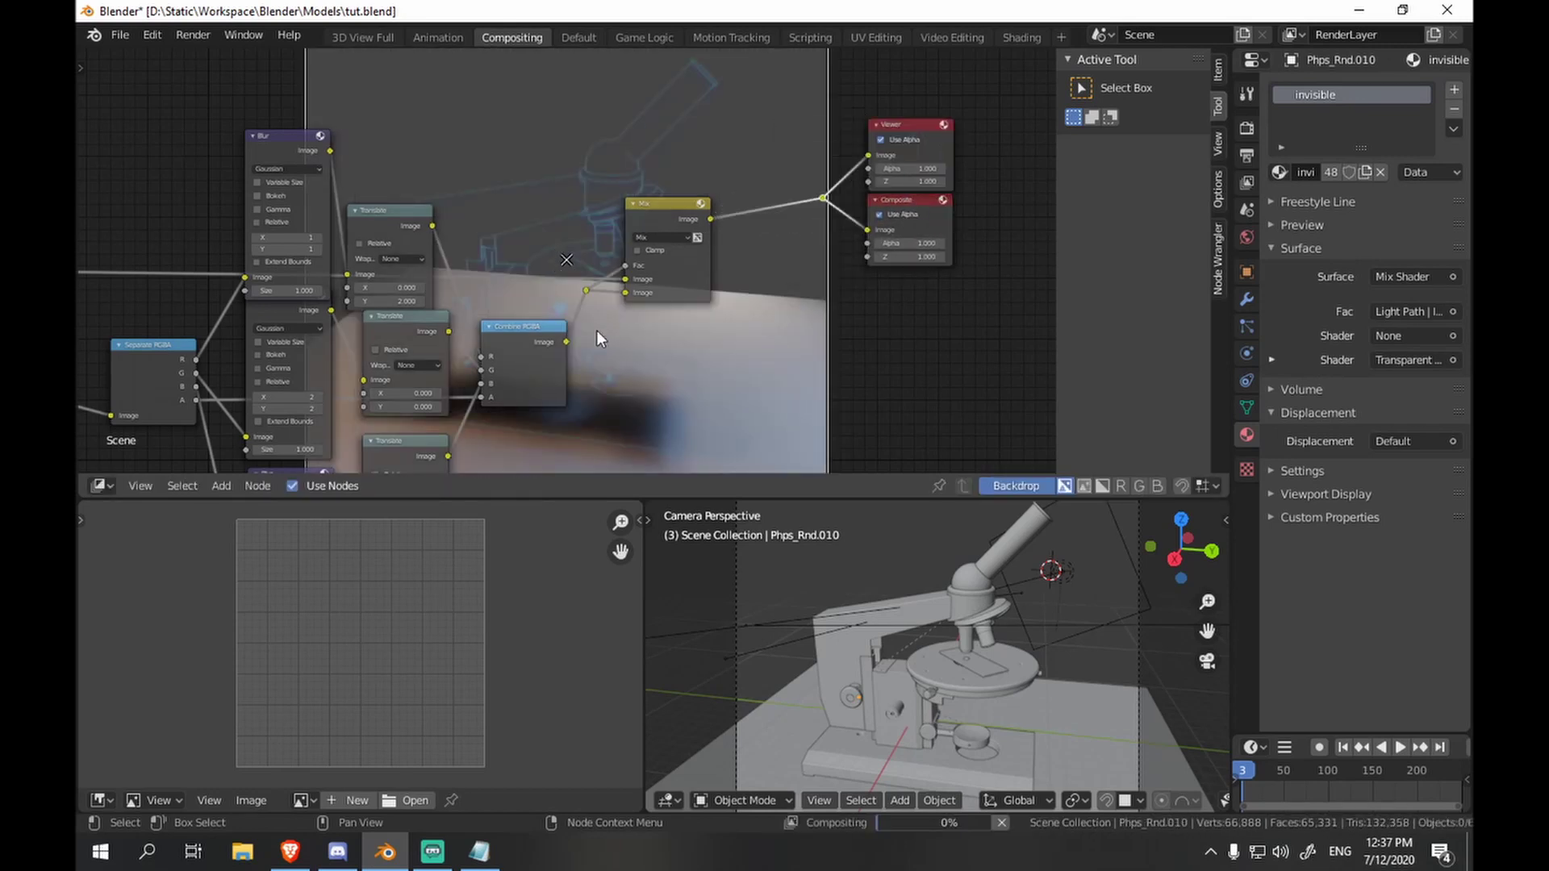
# - Duplicate the Multiply node and insert the copy between the original Multiply and the second Separate RGBA
pyautogui.scroll(-2, 597, 330)
pyautogui.moveTo(484, 409); pyautogui.dragTo(610, 343, button='middle')
pyautogui.scroll(3, 672, 313)
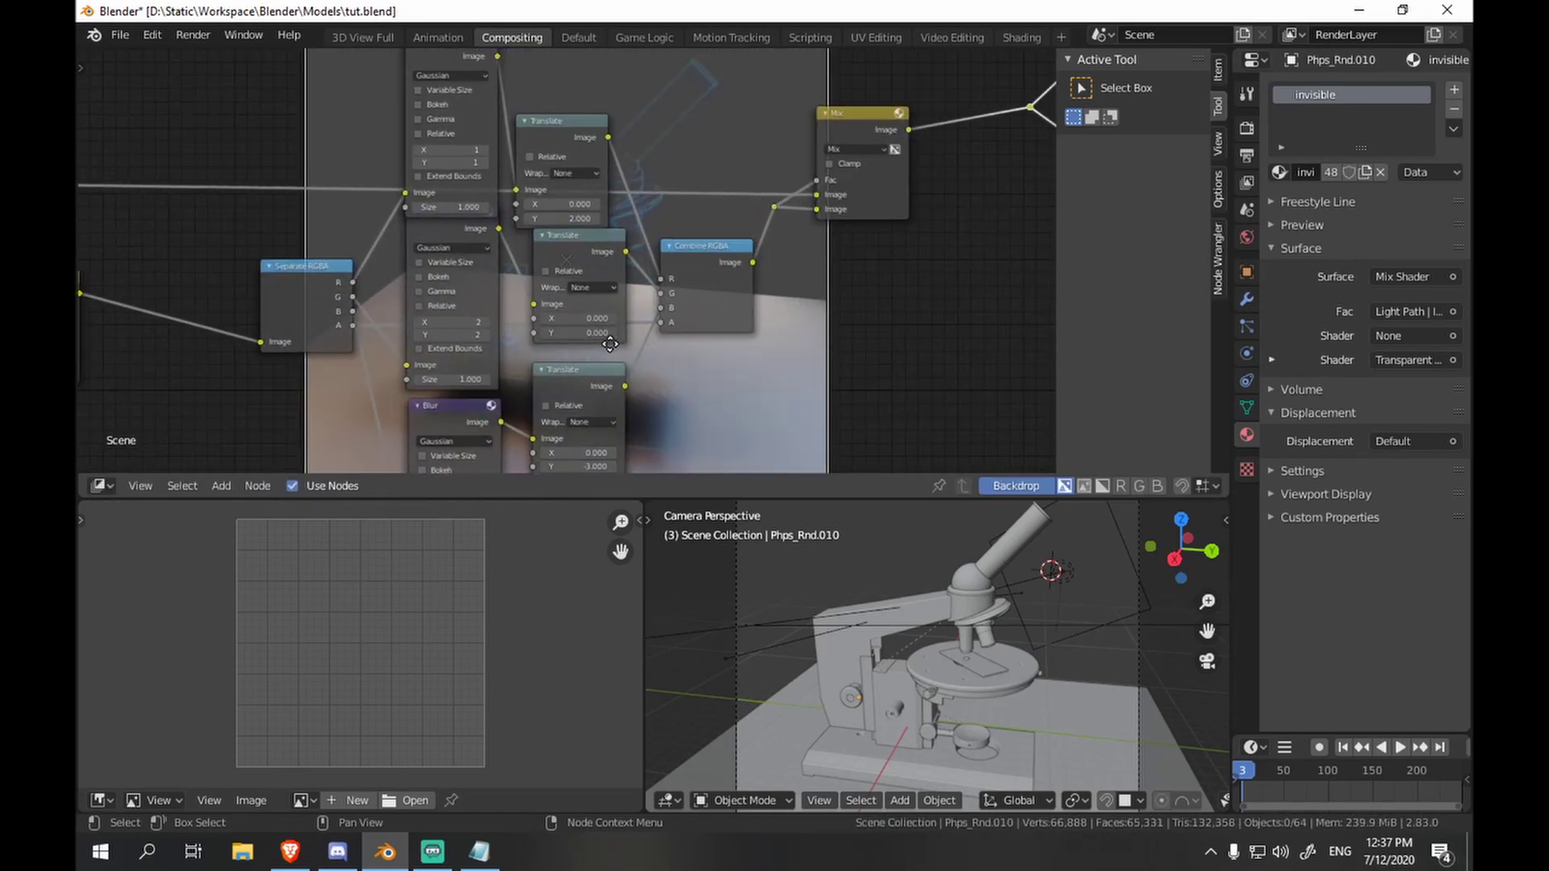
pyautogui.scroll(2, 594, 319)
pyautogui.scroll(-3, 585, 310)
pyautogui.moveTo(501, 308); pyautogui.dragTo(865, 300, button='middle')
pyautogui.scroll(2, 655, 303)
pyautogui.moveTo(593, 325); pyautogui.dragTo(698, 208, button='middle')
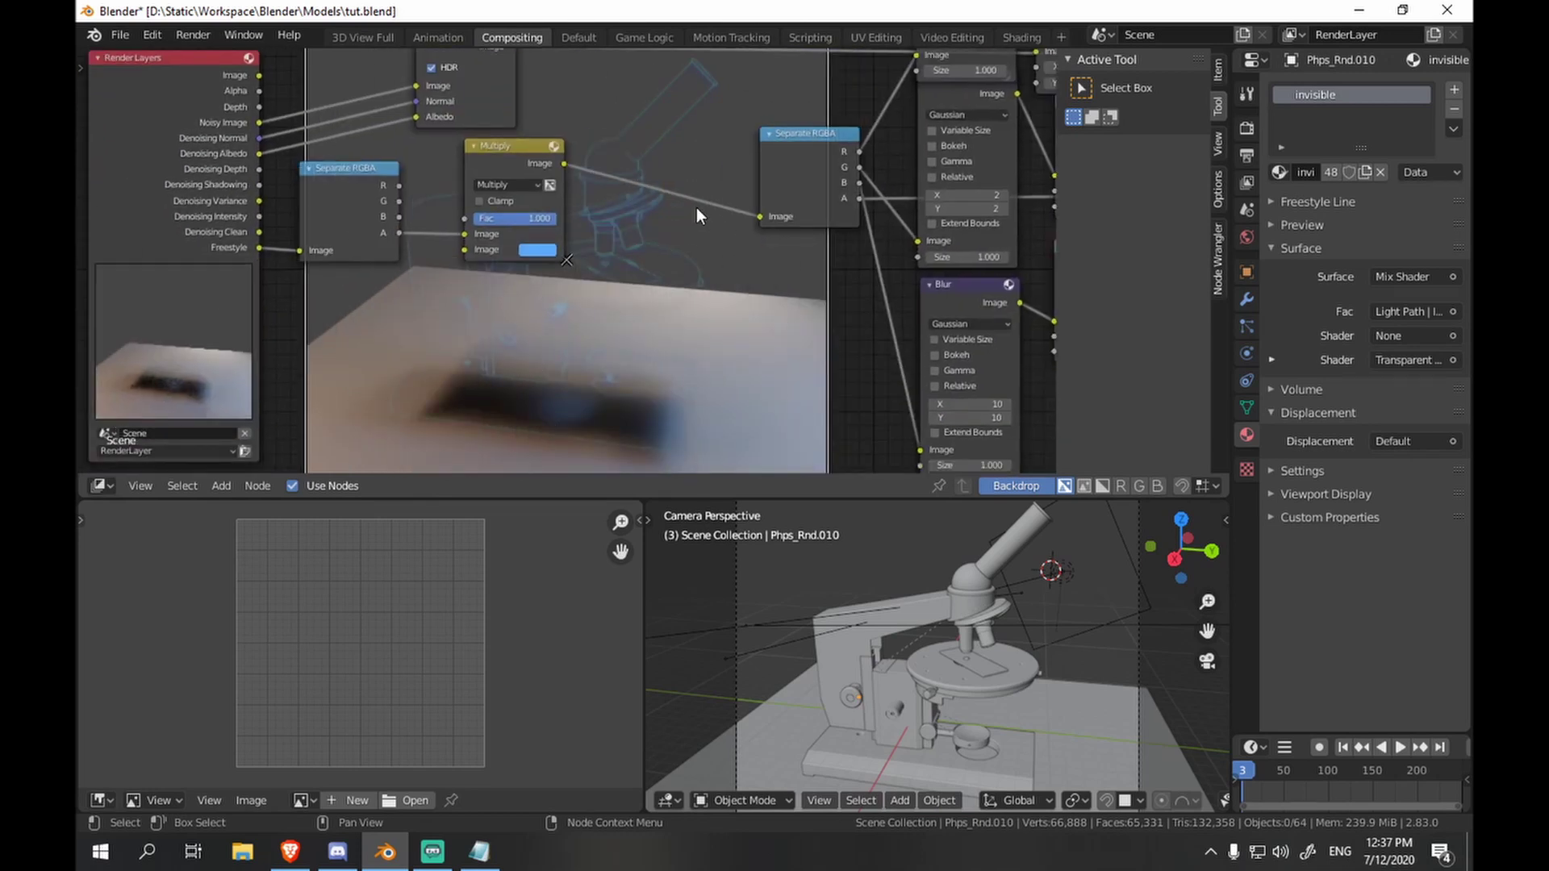
pyautogui.scroll(3, 538, 210)
pyautogui.moveTo(538, 210); pyautogui.dragTo(548, 229, button='middle')
pyautogui.moveTo(475, 179); pyautogui.dragTo(449, 181)
pyautogui.hotkey('shift', 'd')
pyautogui.click(646, 184)
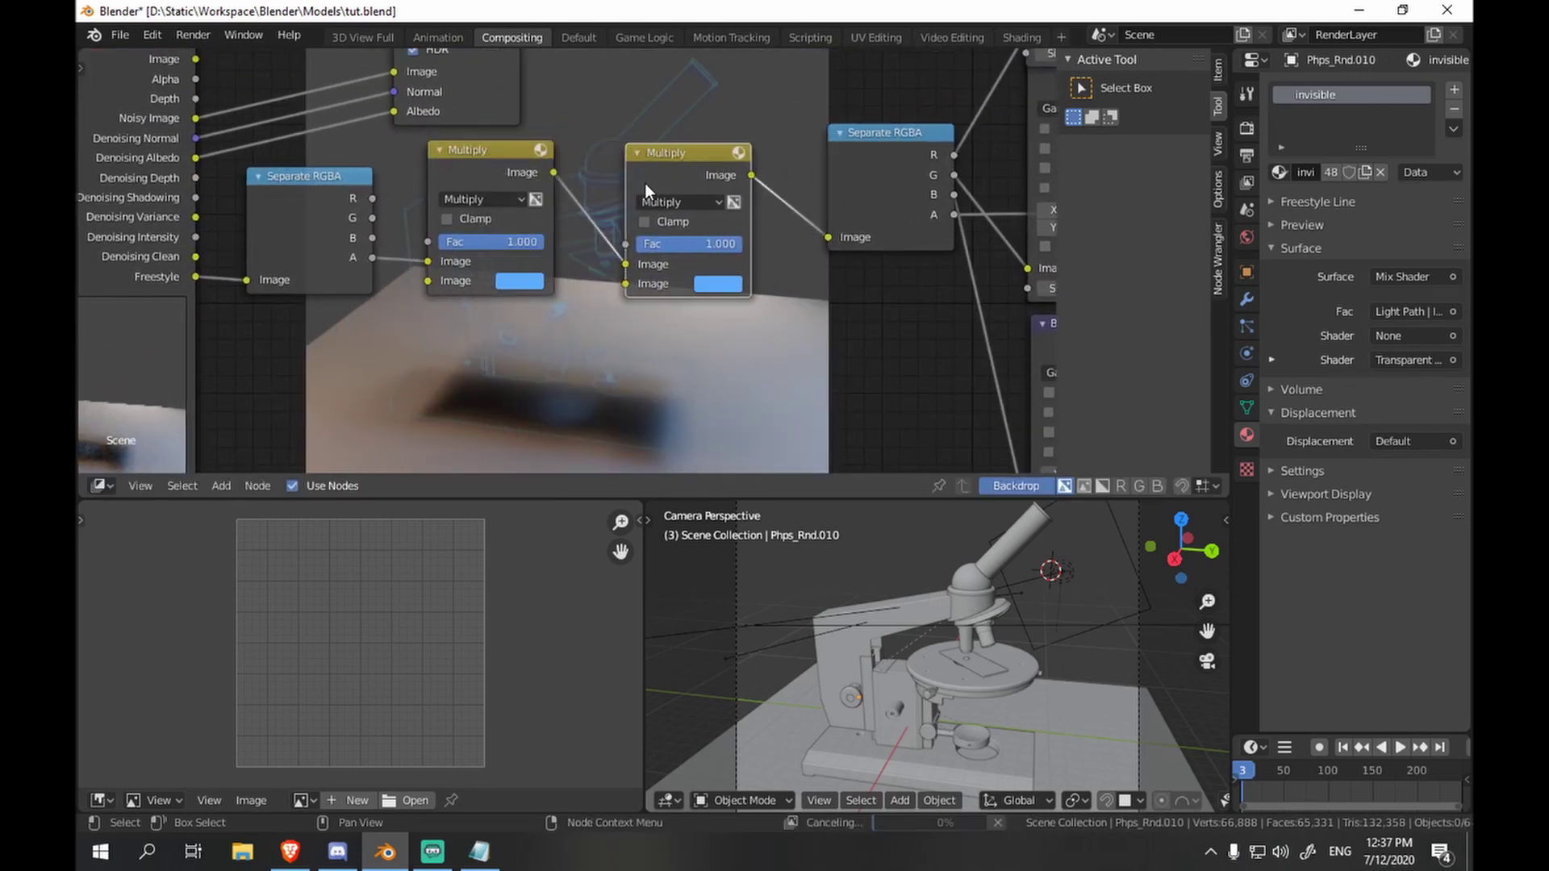
pyautogui.click(662, 200)
pyautogui.press('Escape')
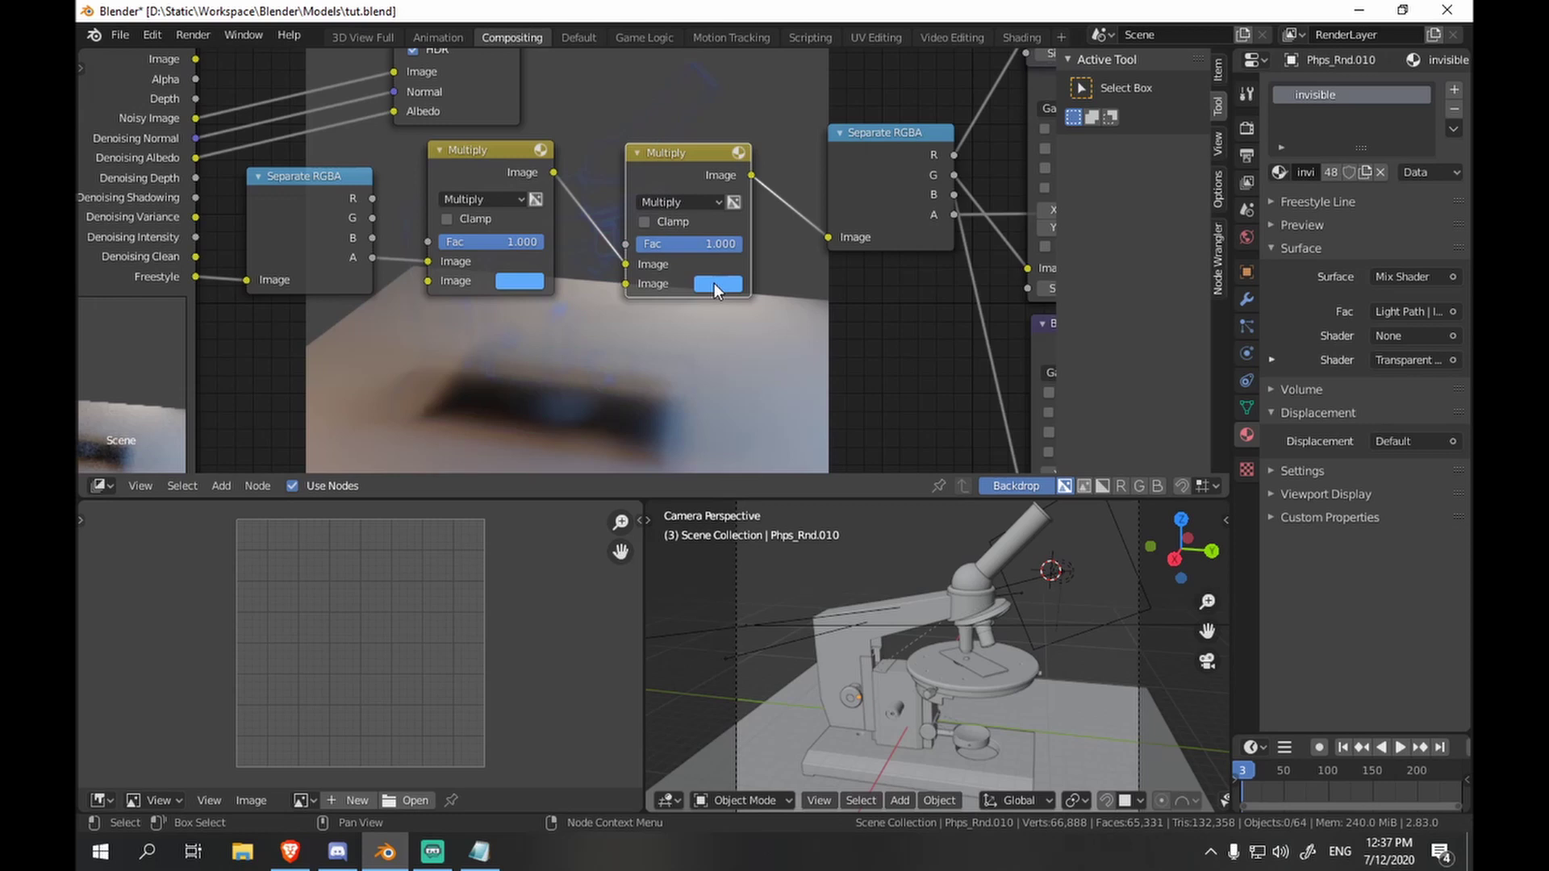
# - Try R, G and B values of 3 for the second Multiply node's colour
pyautogui.click(714, 283)
pyautogui.click(742, 479)
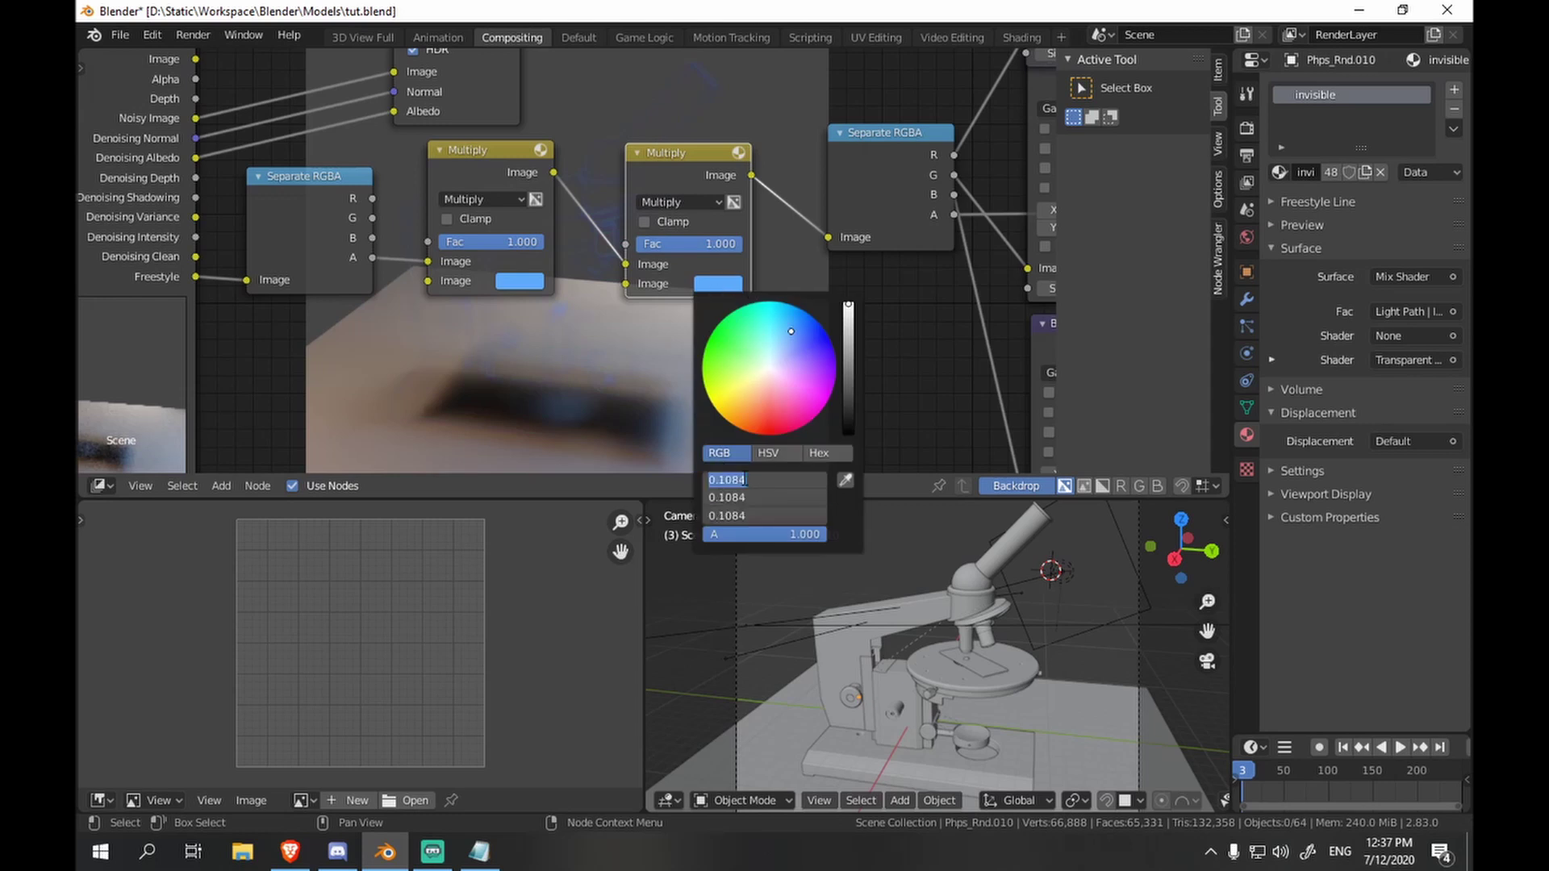
pyautogui.write('3')
pyautogui.press('Return')
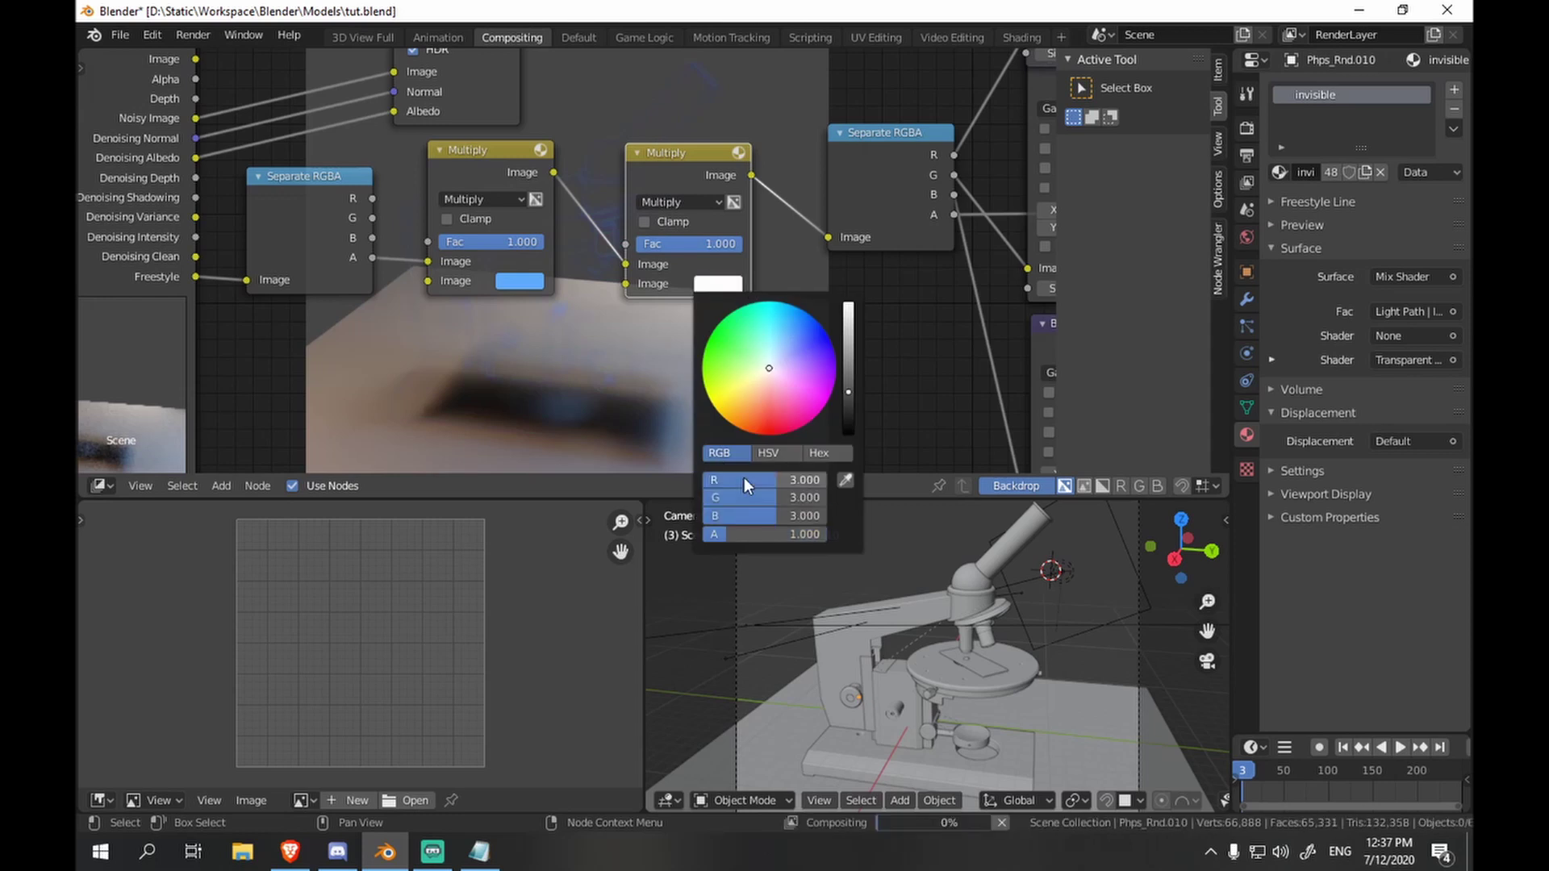
pyautogui.hotkey('ctrl', 'z')
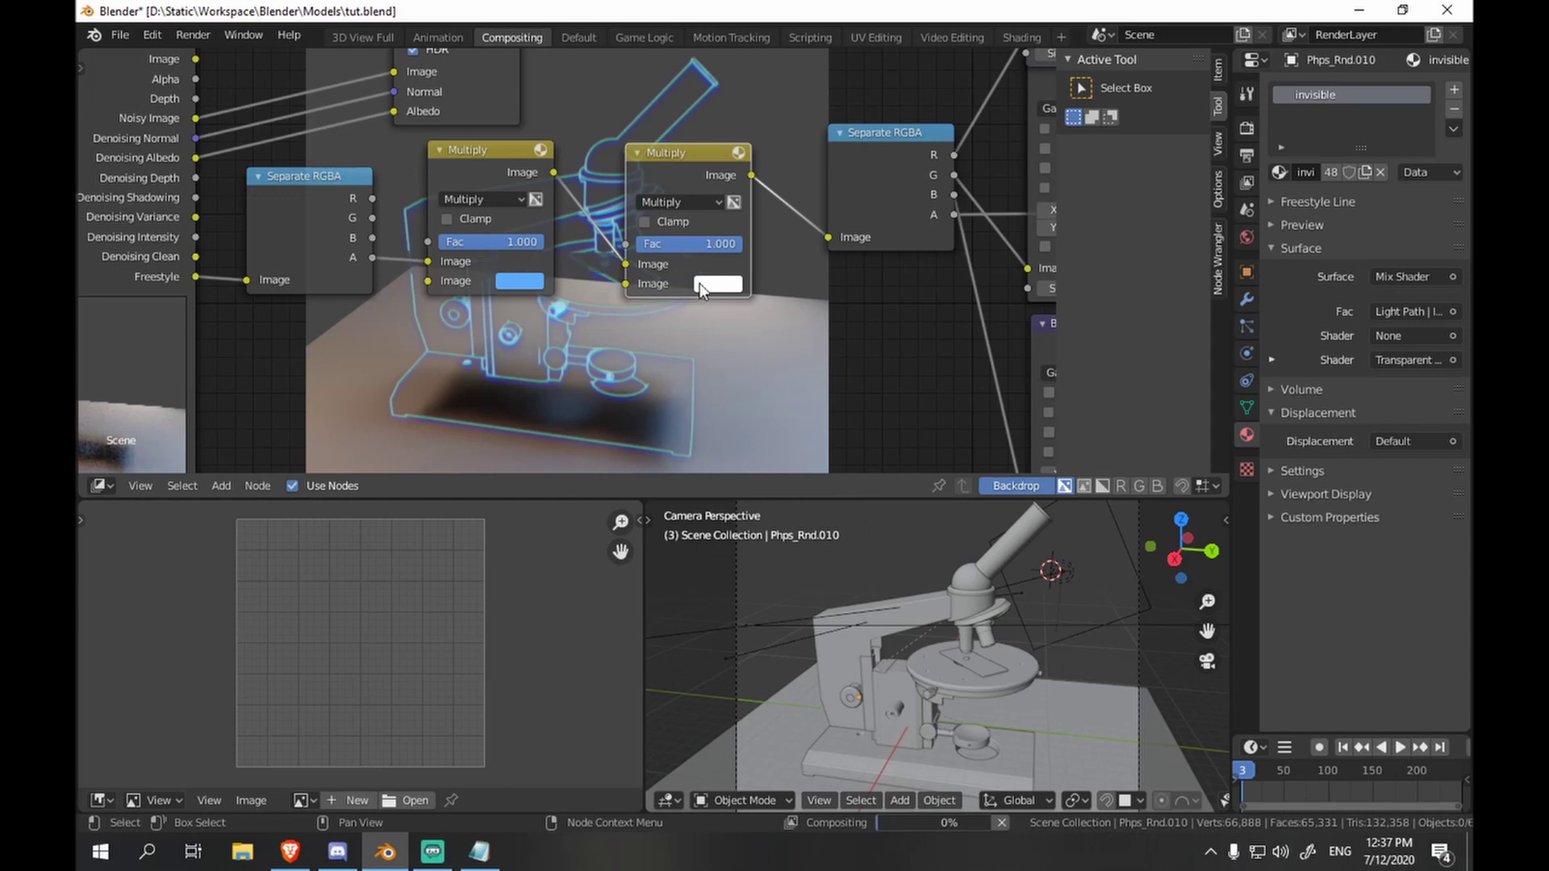
# - Set all RGBA channels of the second Multiply node's colour to 2.5 and render the frame
pyautogui.click(712, 284)
pyautogui.click(773, 480)
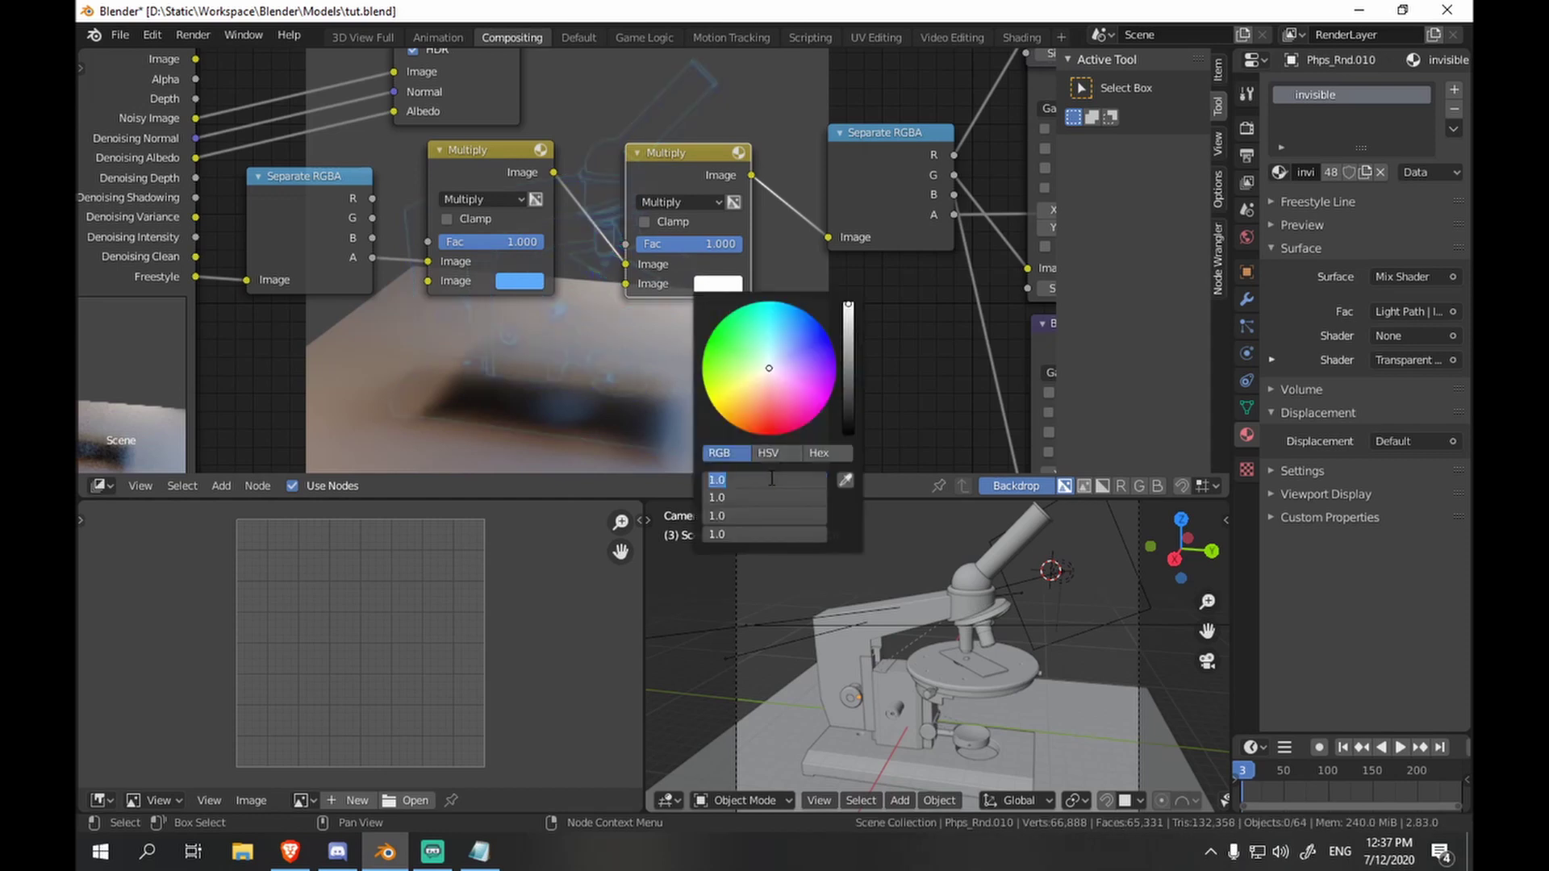
pyautogui.write('2.5')
pyautogui.press('Return')
pyautogui.press('Home')
pyautogui.press('F12')
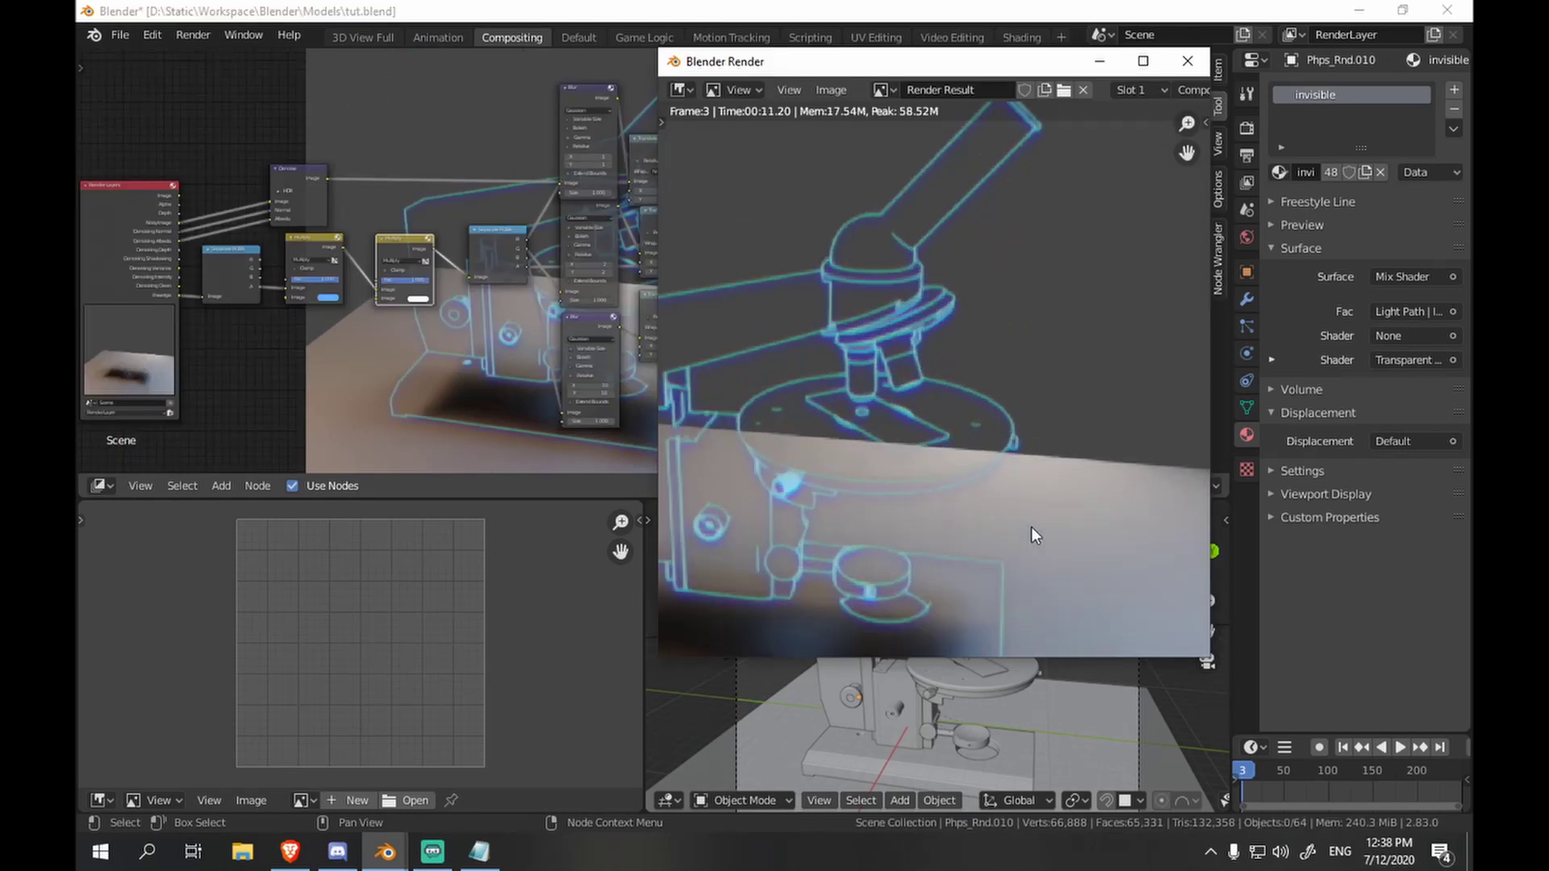
# - Change the first Multiply node's colour to a deeper blue and check the updated render result
pyautogui.scroll(-3, 1031, 526)
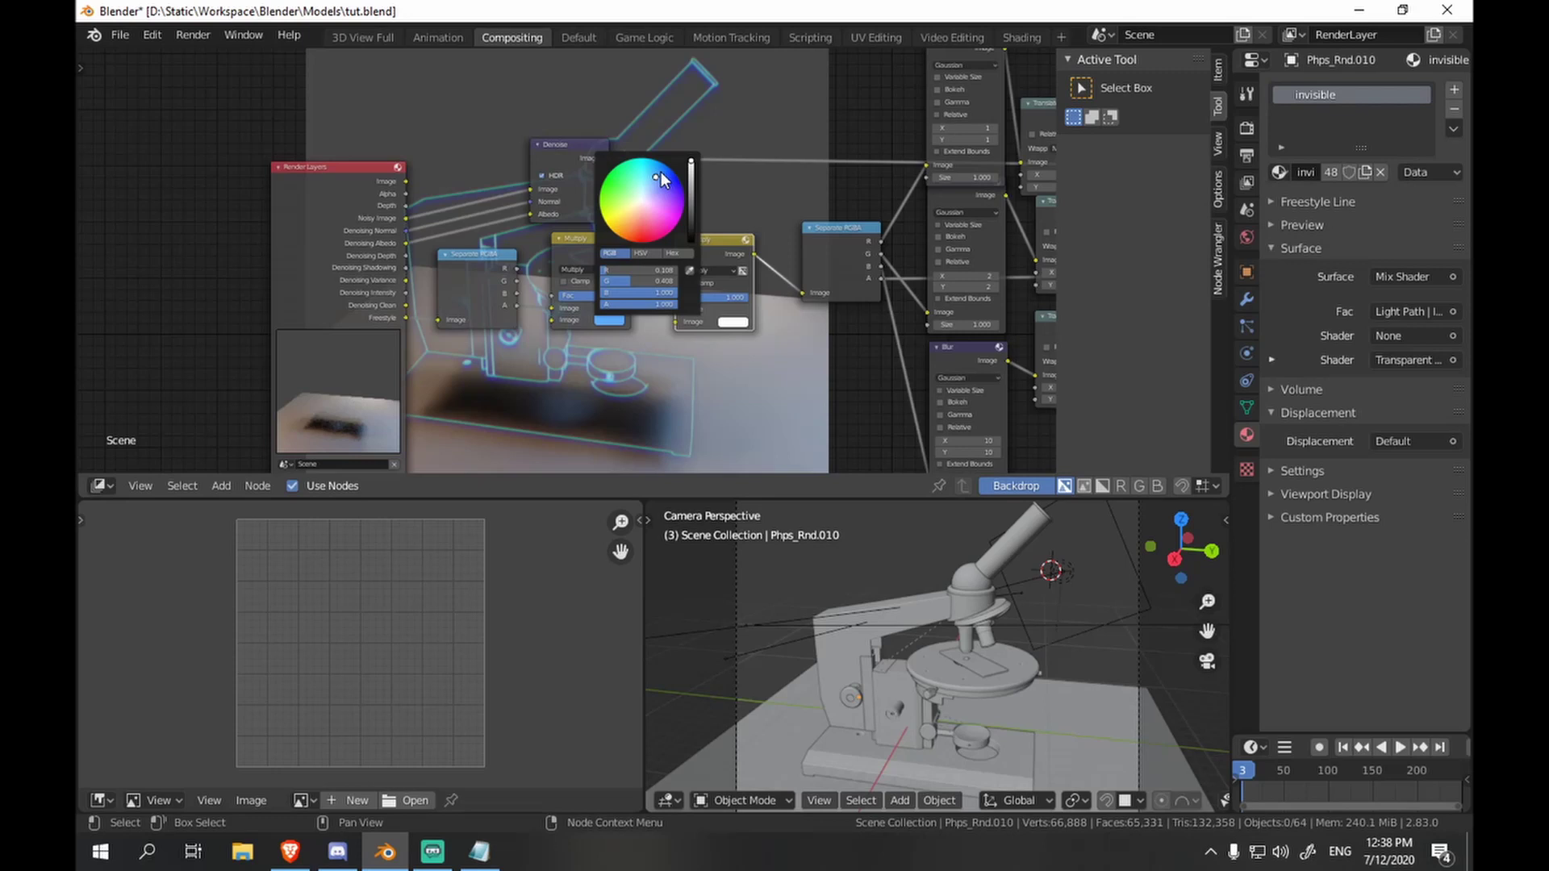
pyautogui.click(662, 172)
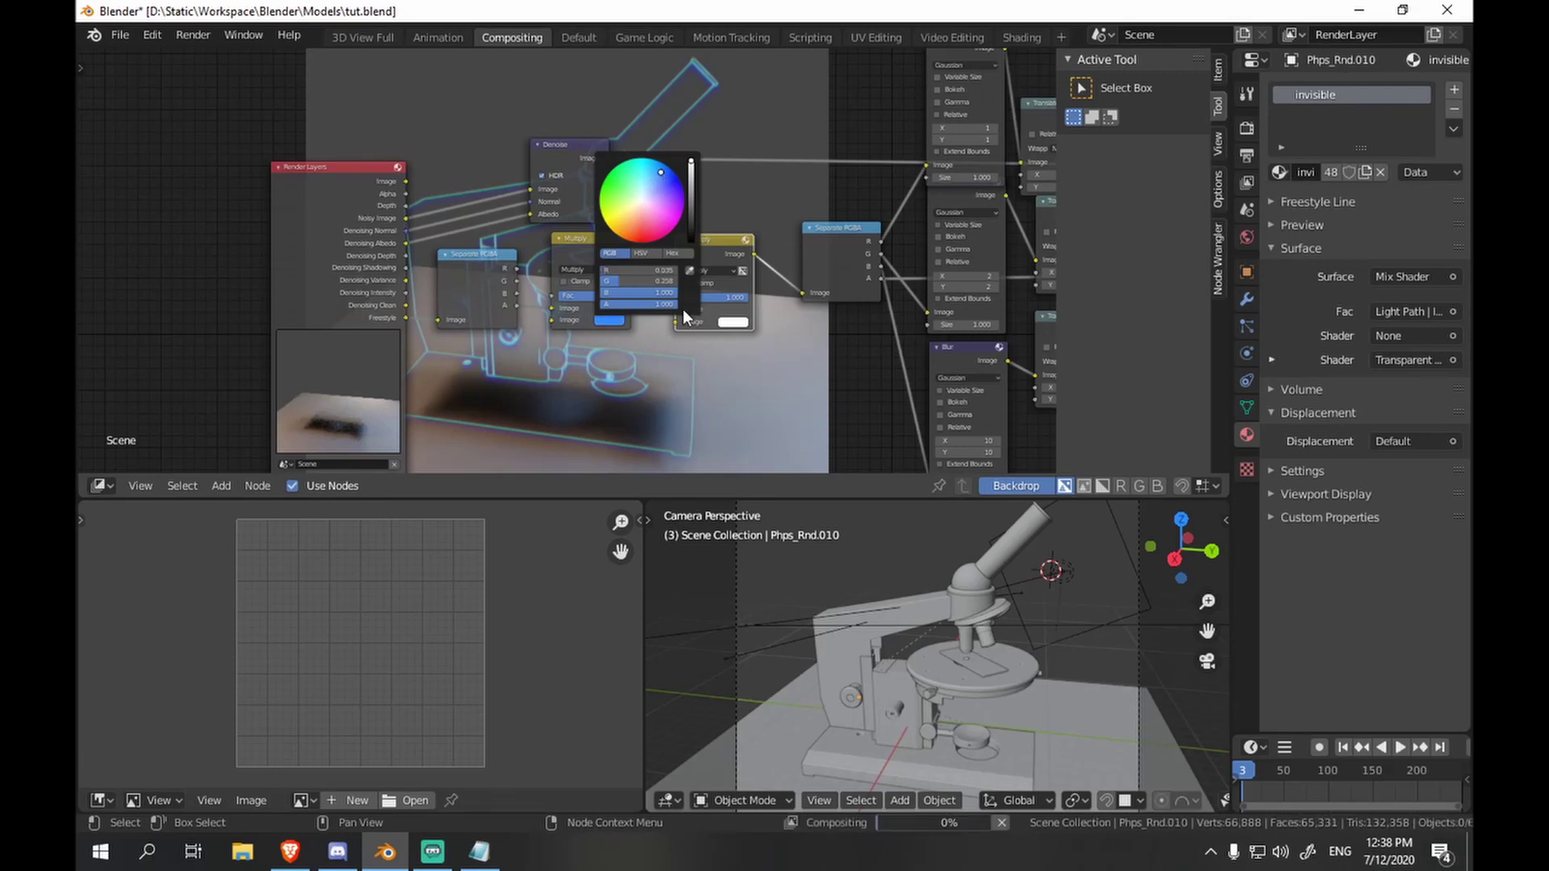
pyautogui.press('F11')
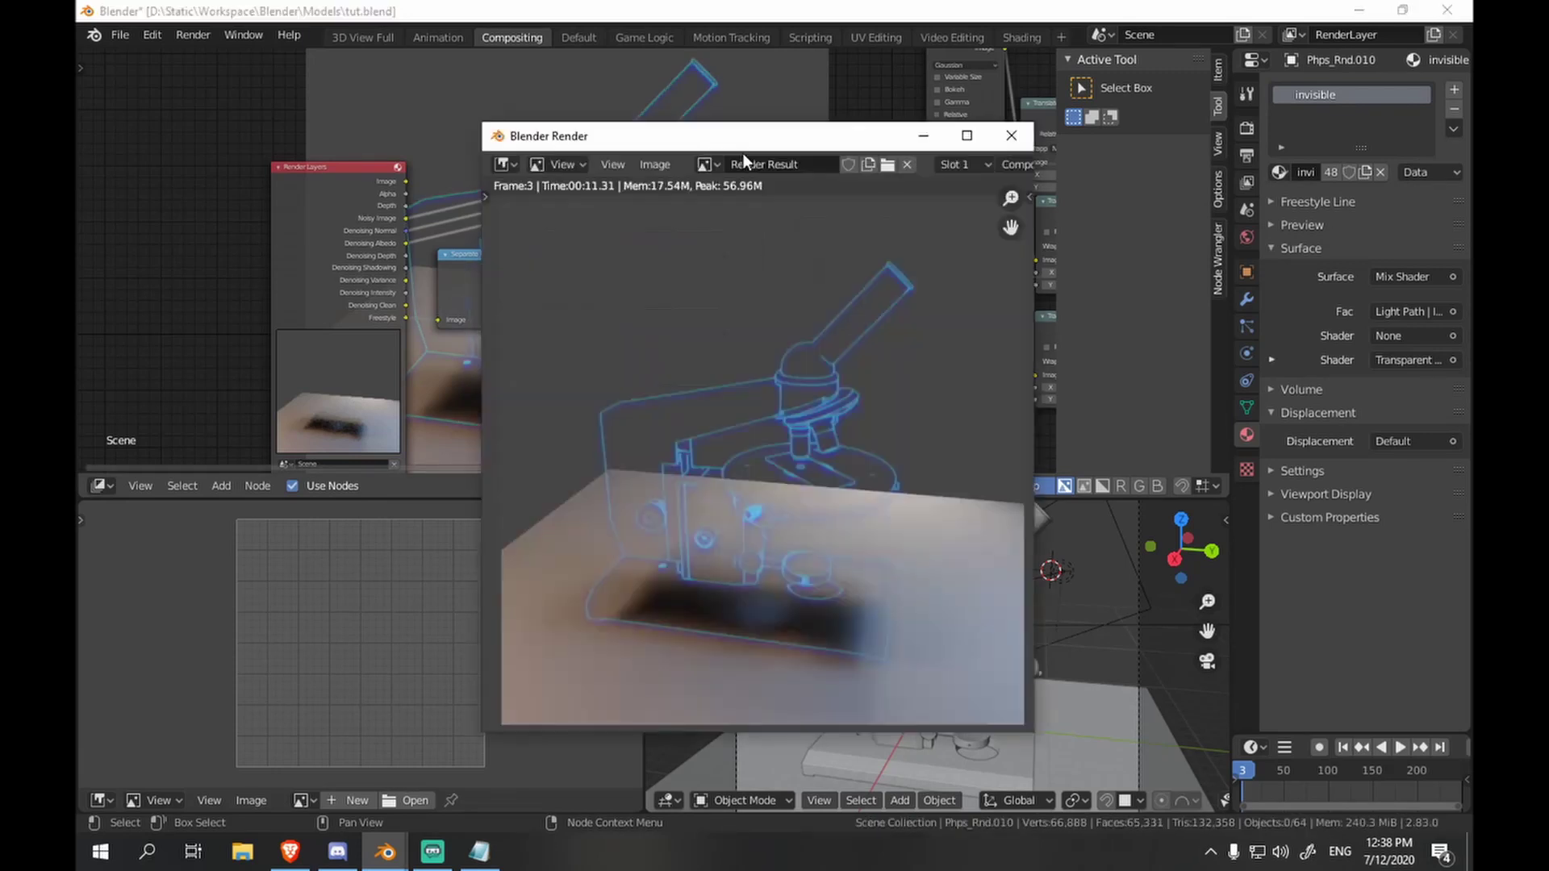
pyautogui.click(1012, 137)
# - Change the World surface colour to a brighter muted blue-violet and view the render with the new background
pyautogui.click(1245, 239)
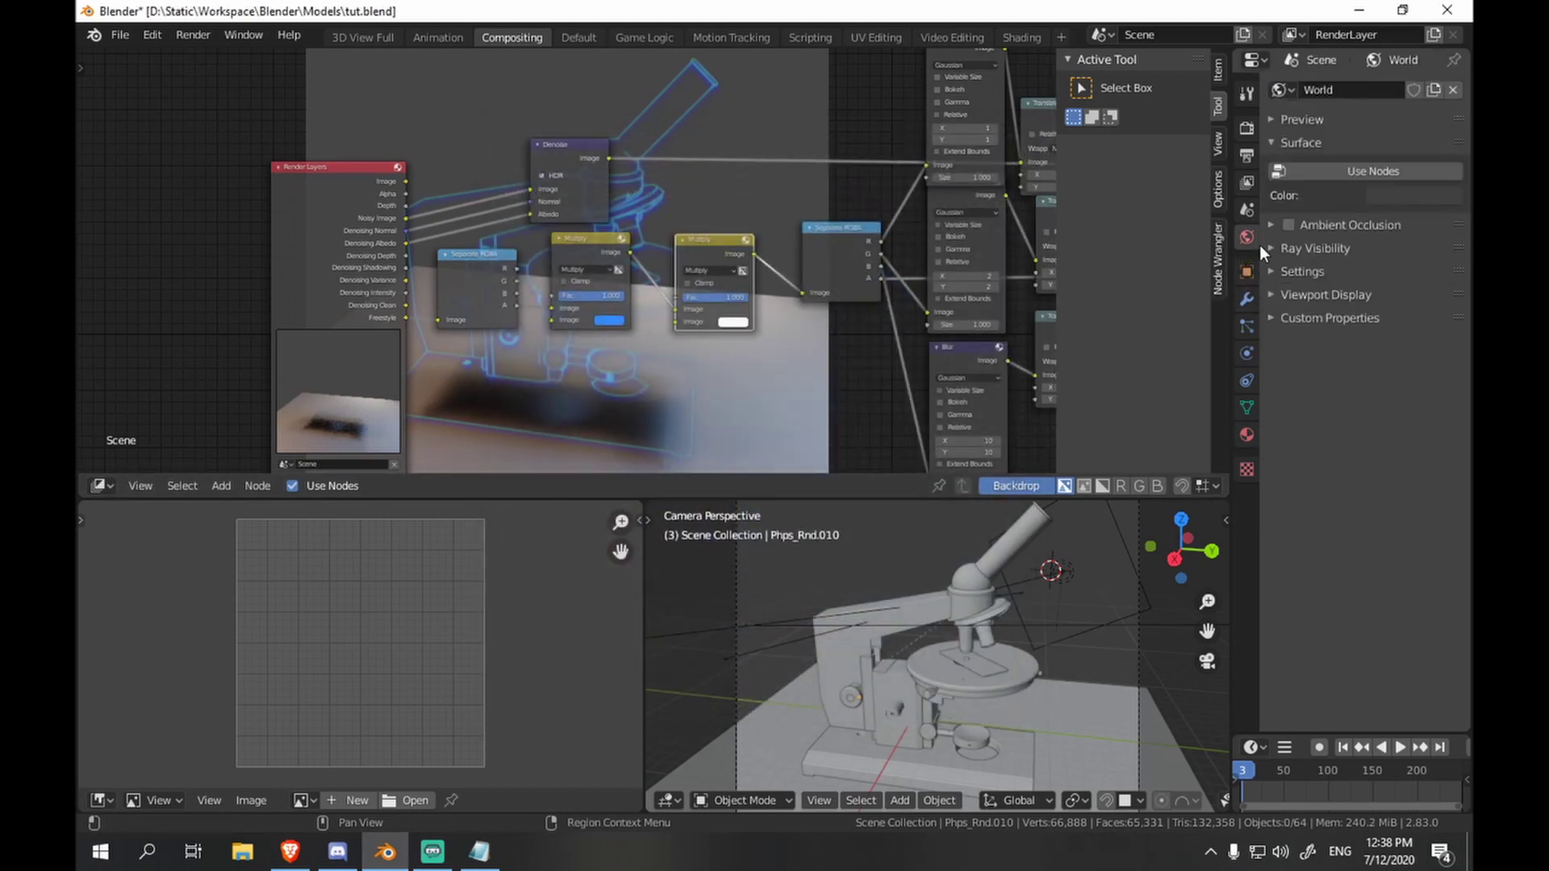
pyautogui.click(1399, 200)
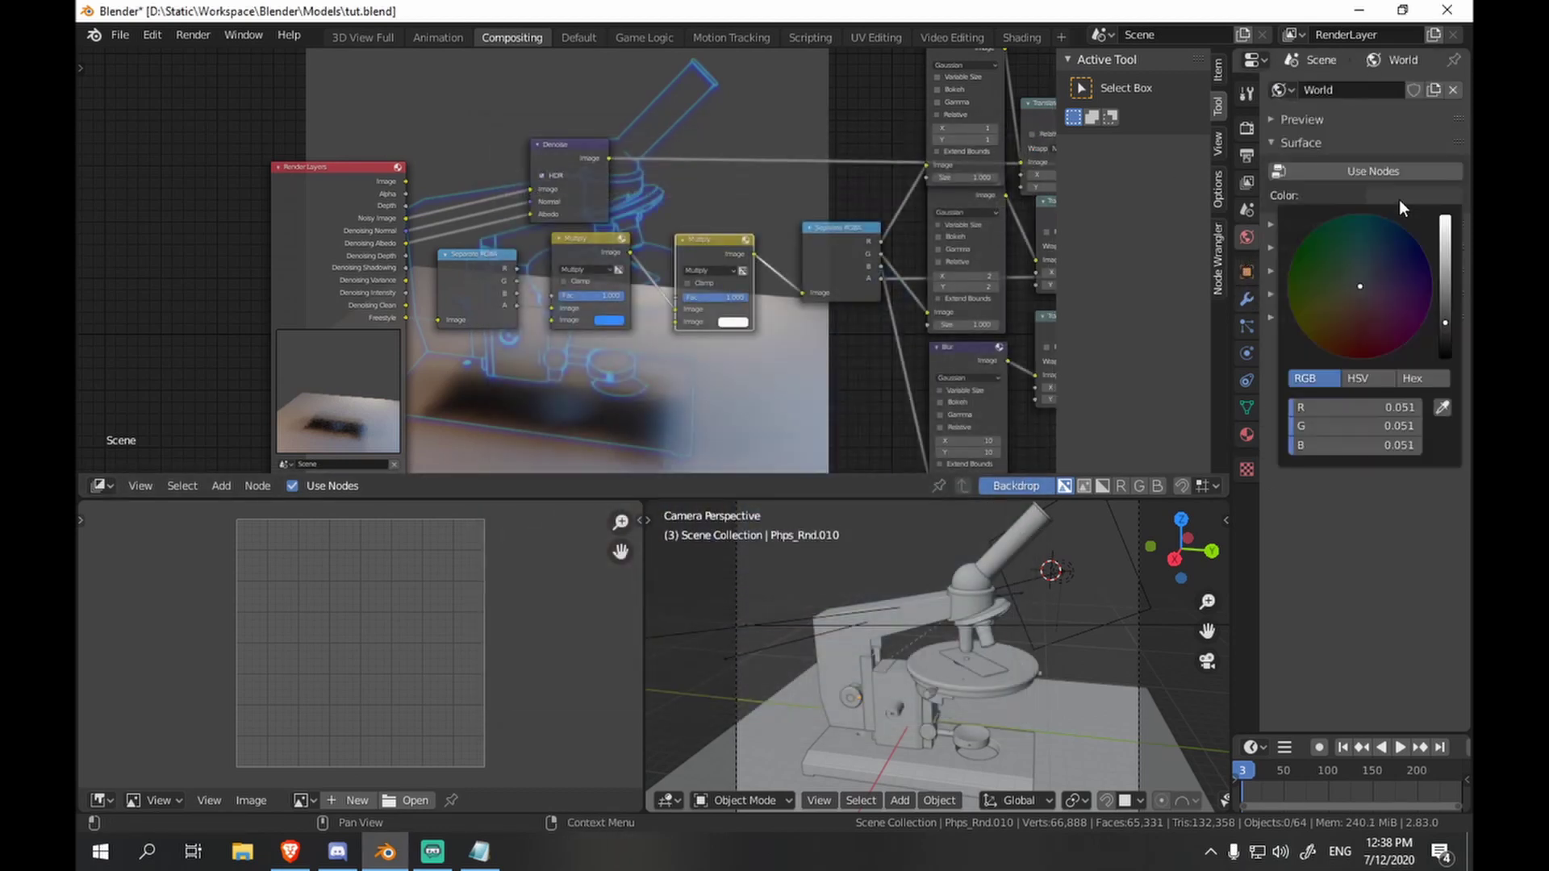
pyautogui.click(1371, 273)
pyautogui.moveTo(1445, 322); pyautogui.dragTo(1445, 304)
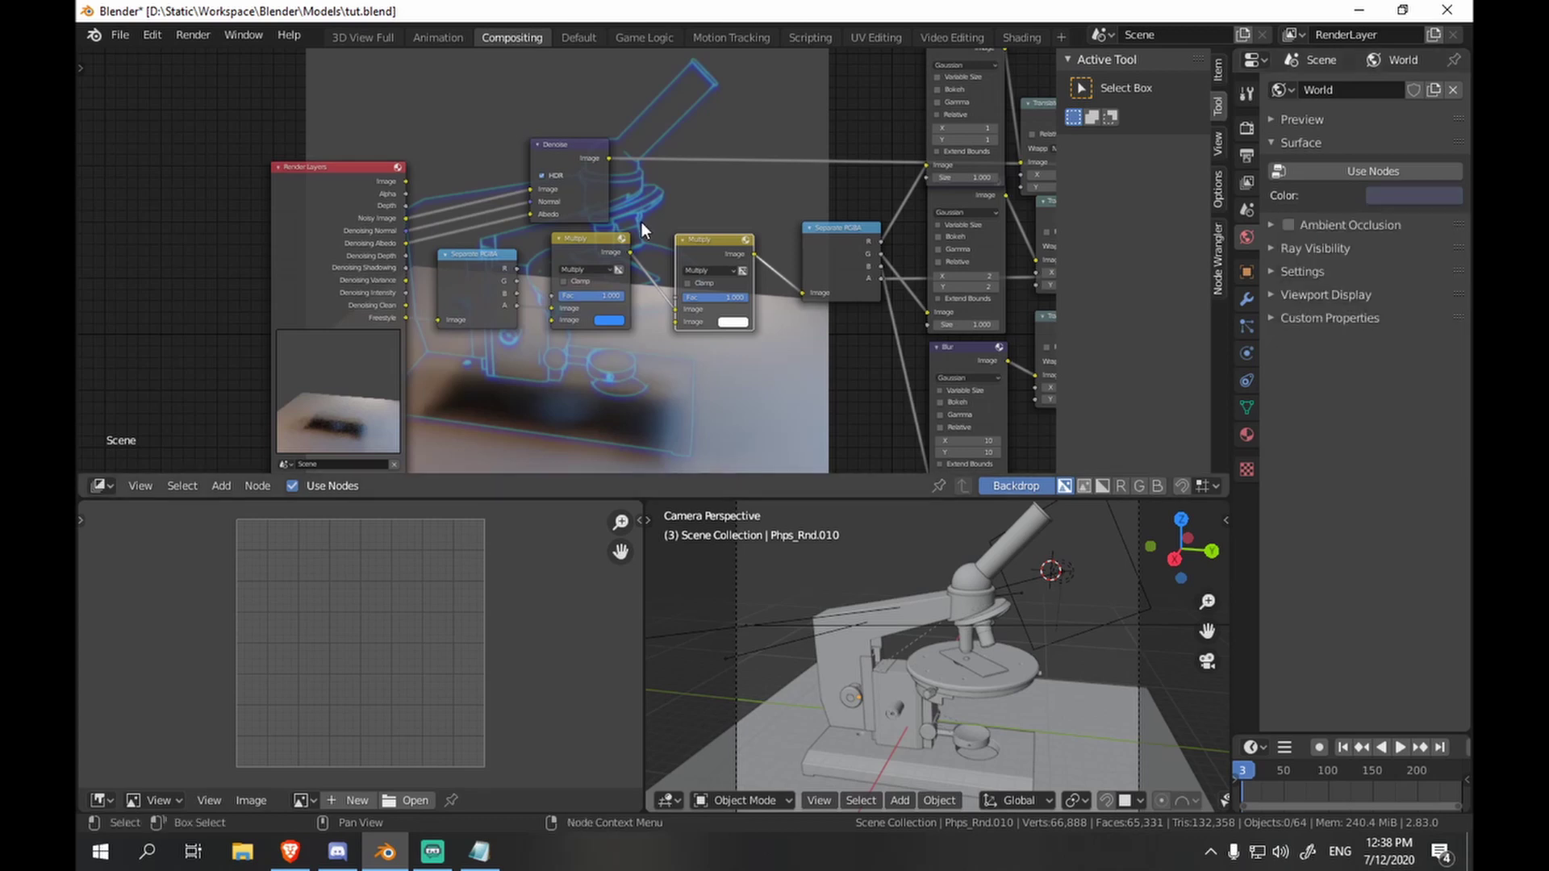
pyautogui.press('F11')
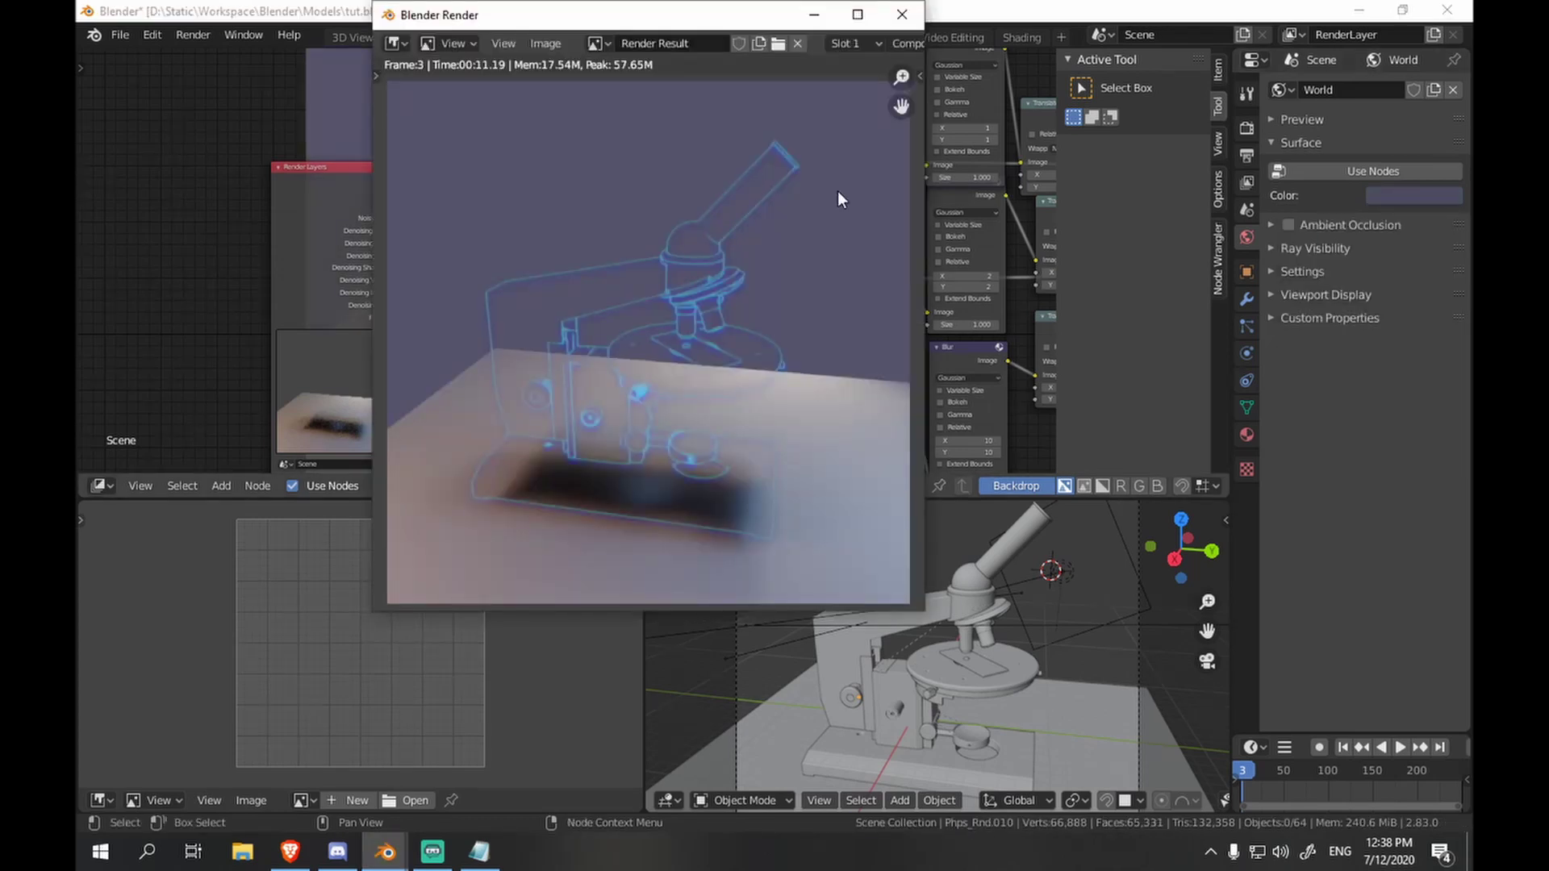